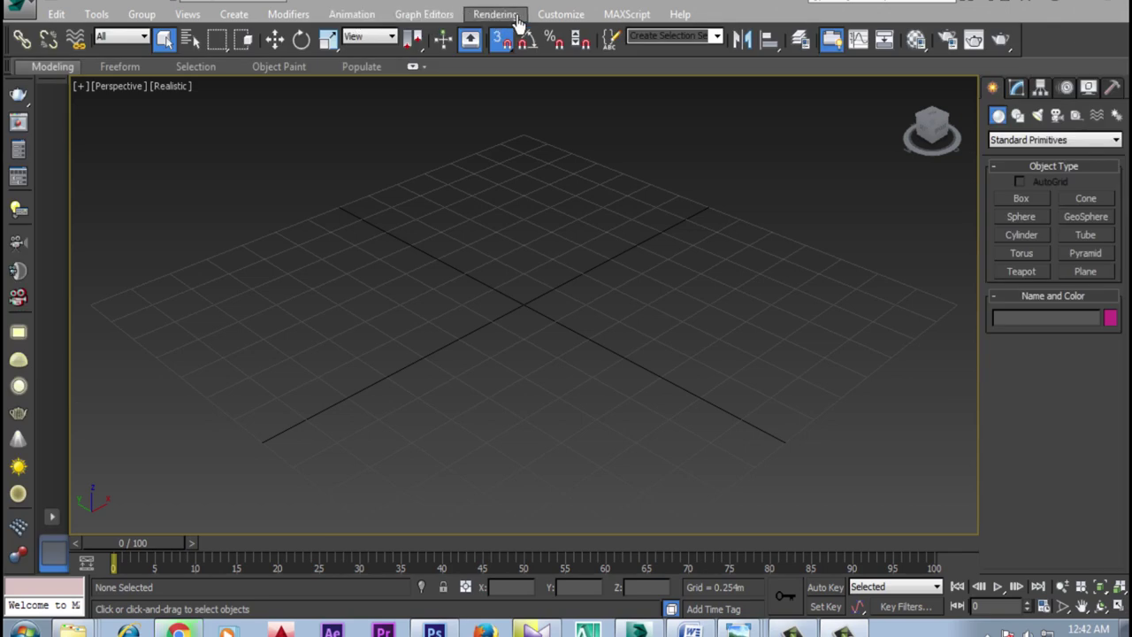
Step: Set the display units to US Standard feet with 1/2 fractional inches and Inches as the default unit
left_click(561, 15)
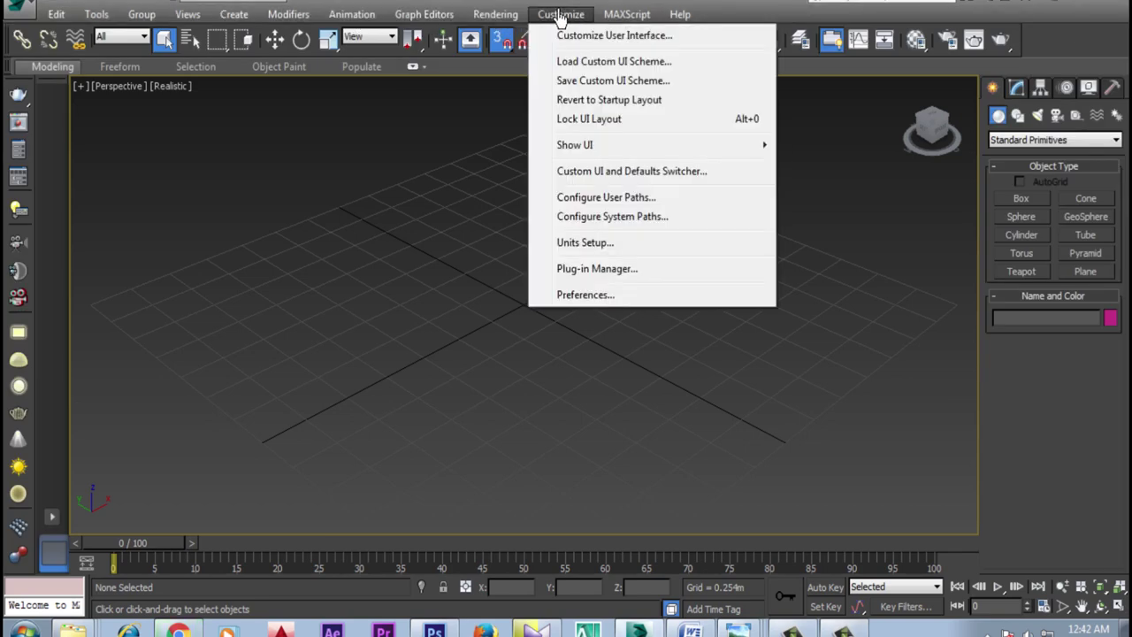
left_click(582, 251)
left_click(467, 276)
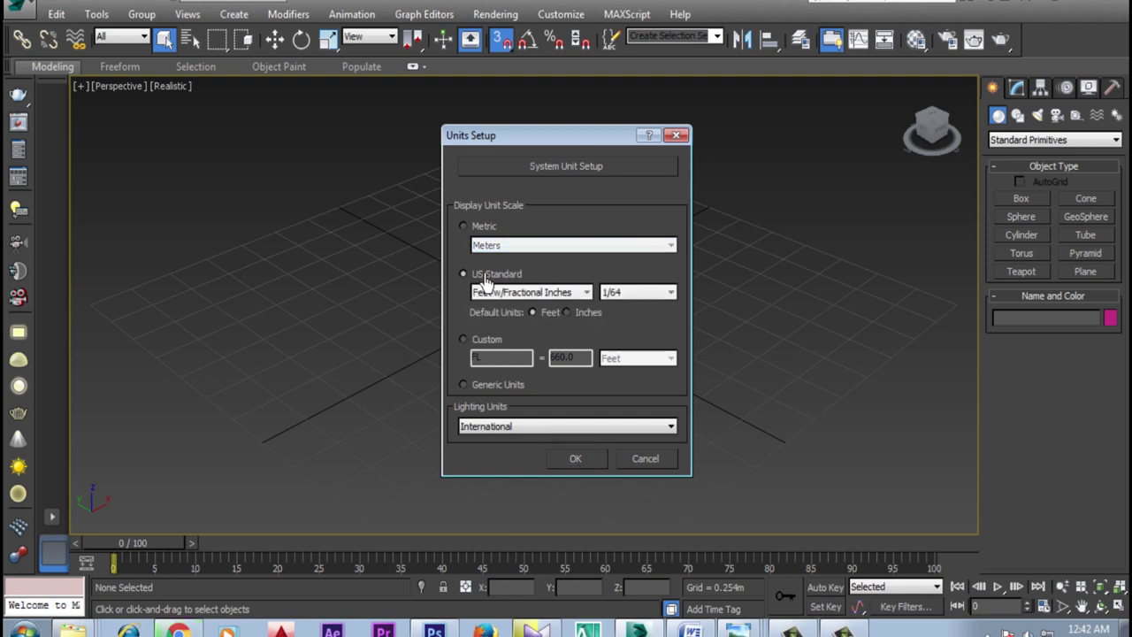
left_click(579, 313)
left_click(637, 293)
left_click(621, 320)
left_click(577, 460)
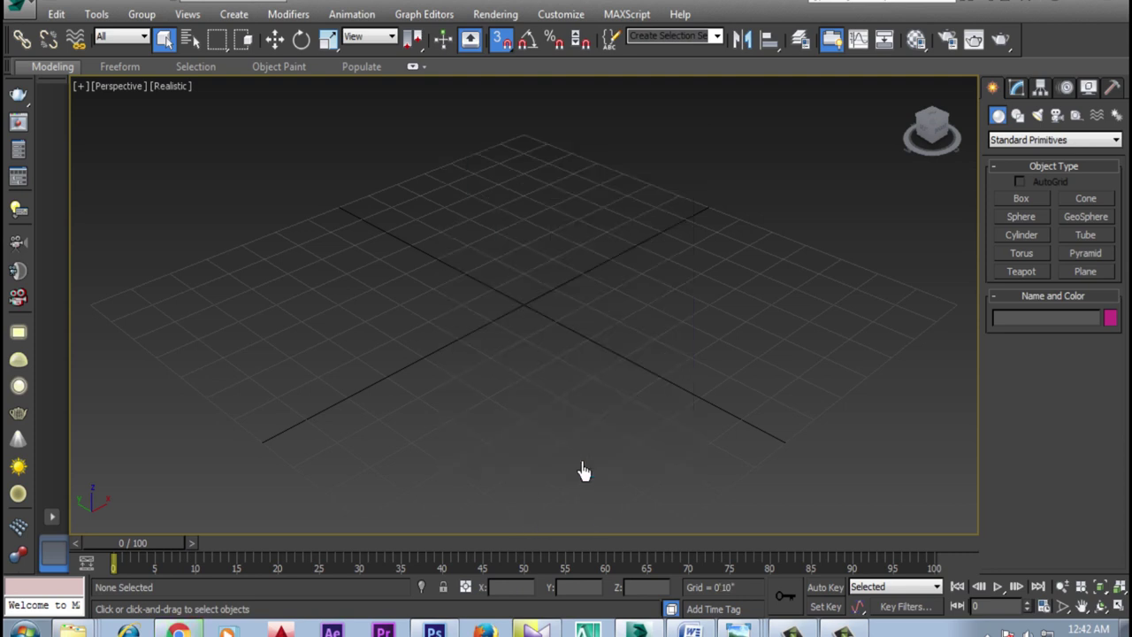
Step: Draw a rectangle spline on the ground plane
left_click(1038, 118)
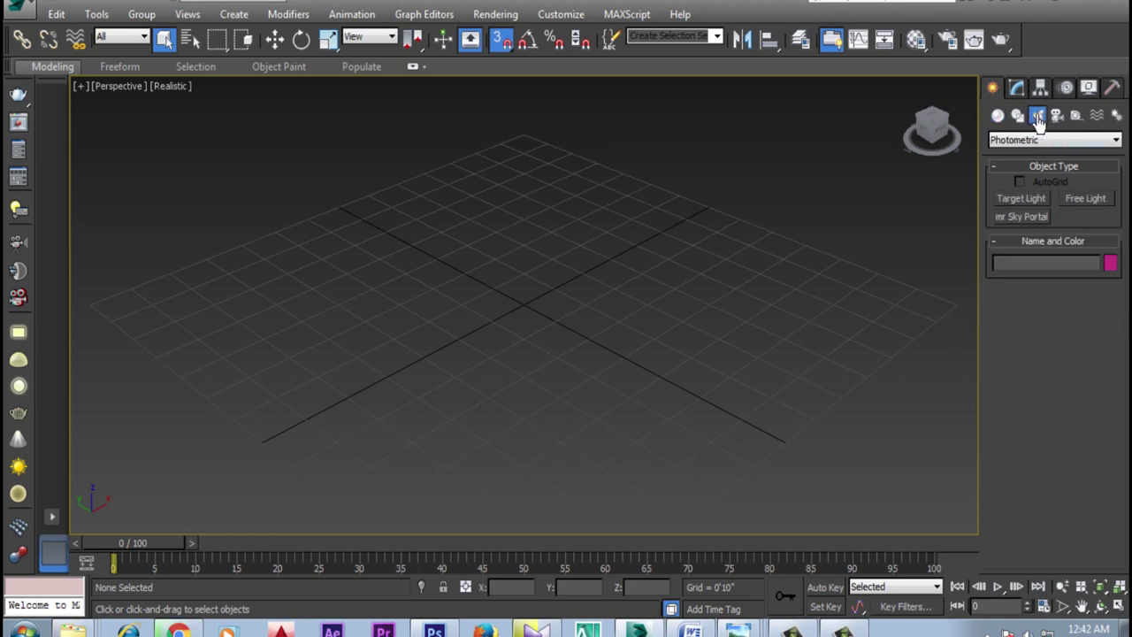
left_click(1017, 116)
left_click(1087, 214)
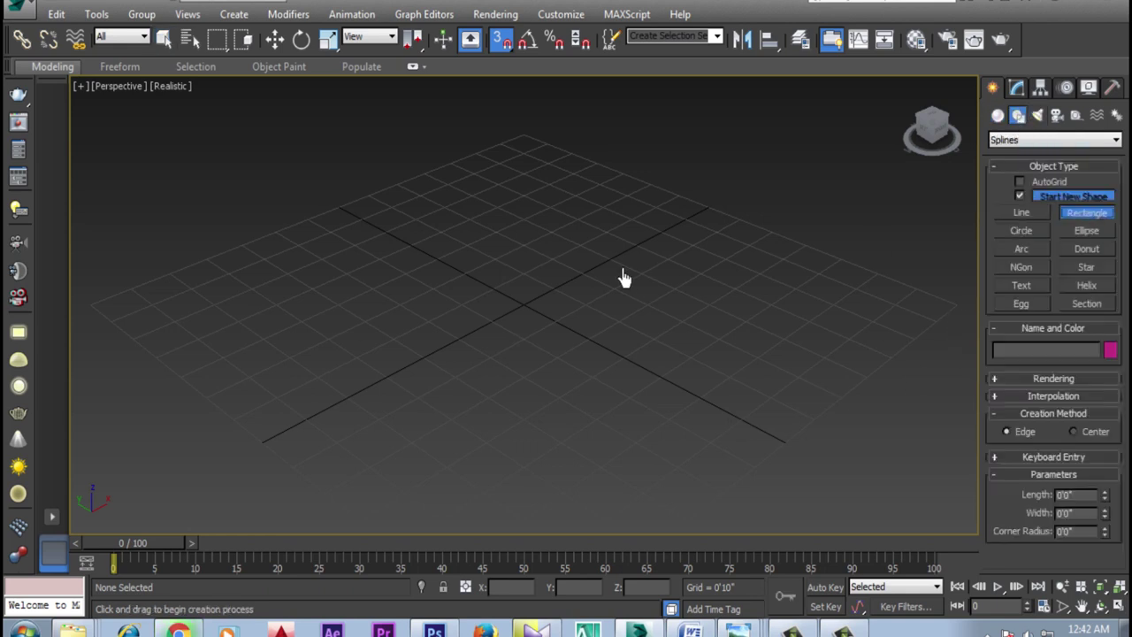
mouse_move(559, 216)
left_mouse_down()
mouse_move(397, 430)
mouse_move(516, 543)
left_mouse_up()
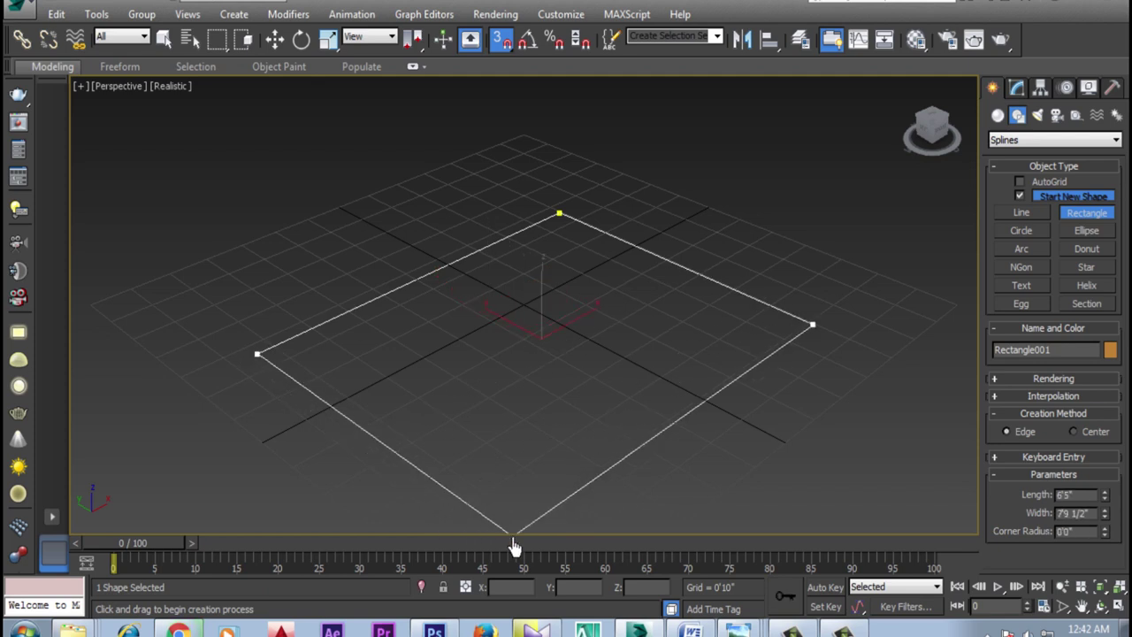
middle_click_drag(663, 425, 581, 399)
Step: Switch the viewport to Top view, hide the grid and centre the rectangle
left_click(113, 87)
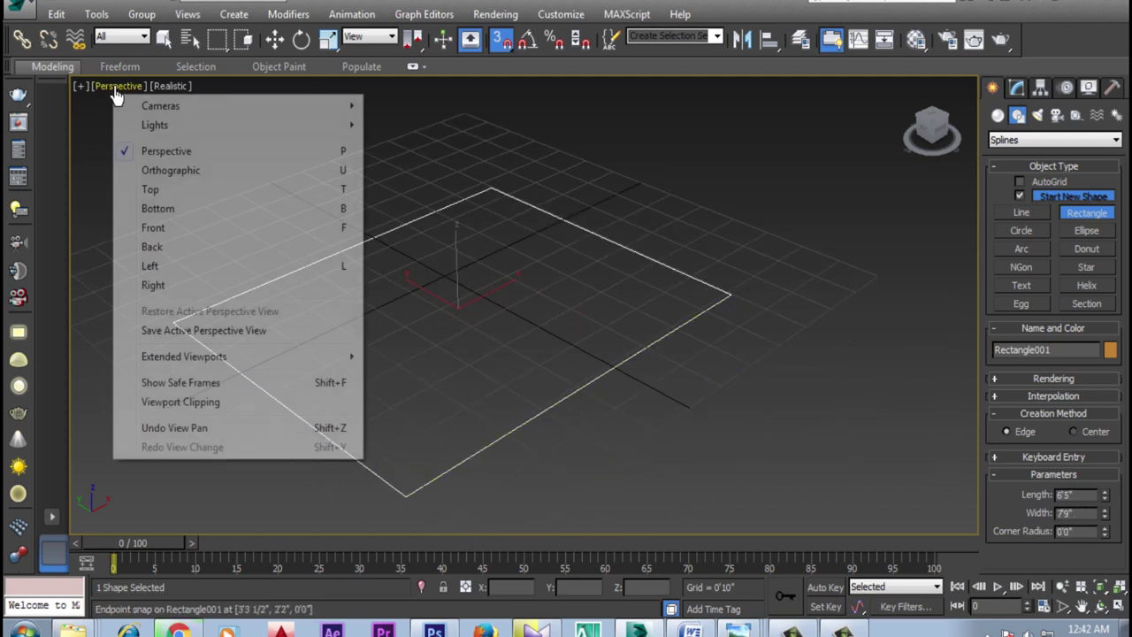
left_click(152, 191)
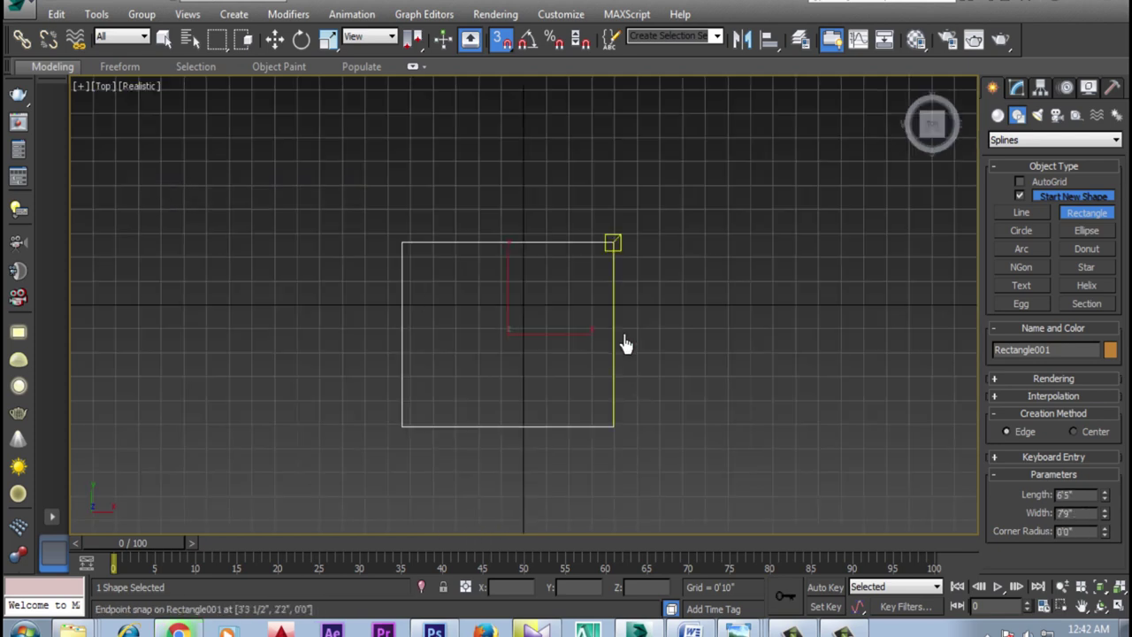
left_click(81, 88)
left_click(124, 169)
middle_click_drag(413, 383, 554, 354)
left_click(1018, 87)
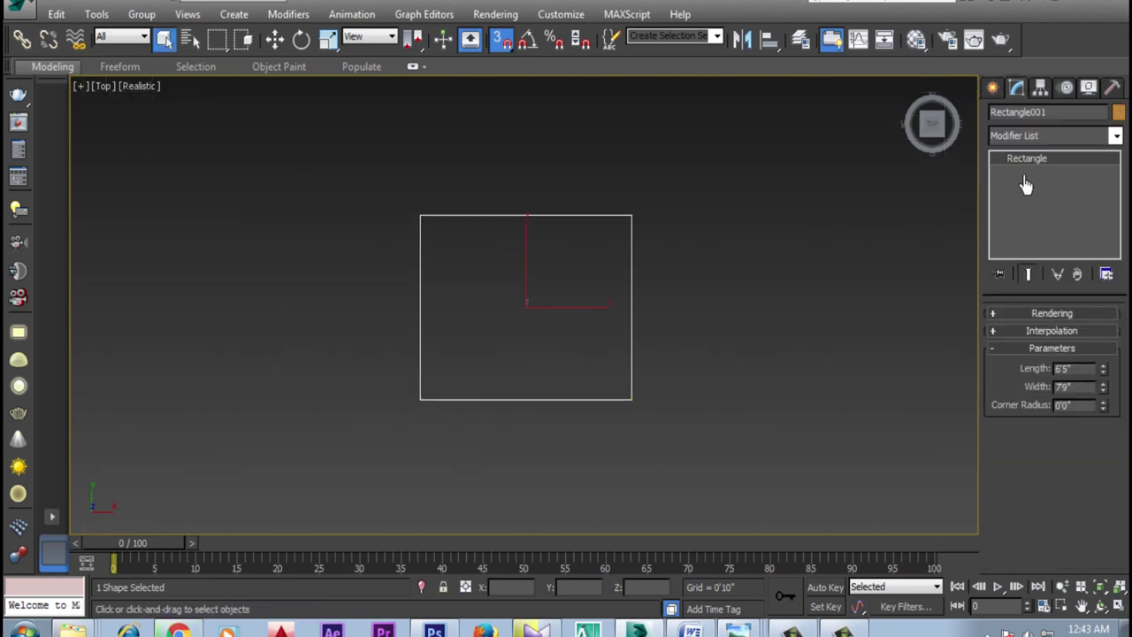
Step: Give Rectangle001 a Length of 29'0" and a Width of 30'0", then frame it in view
double_click(1083, 370)
key("Return")
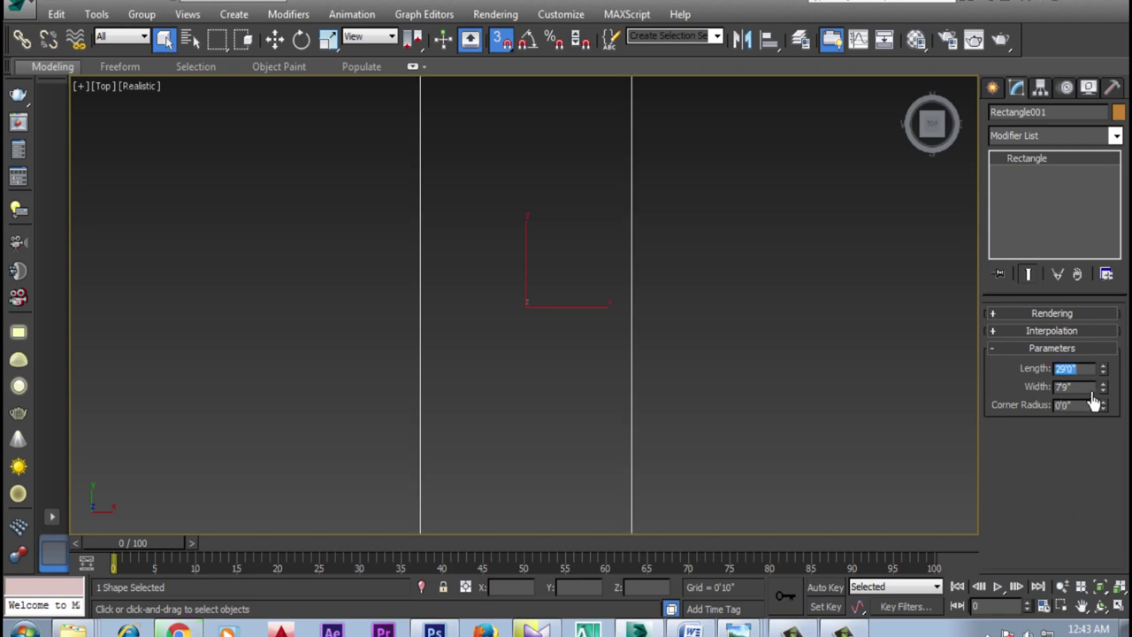
scroll(560, 369, "down", 3)
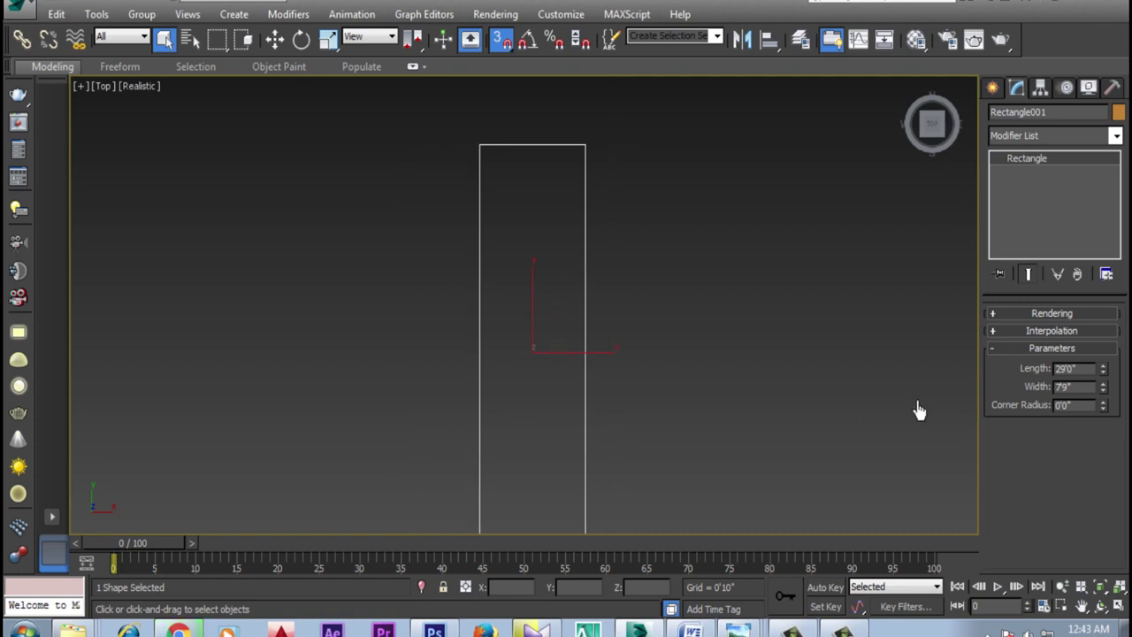
double_click(1073, 390)
key("Return")
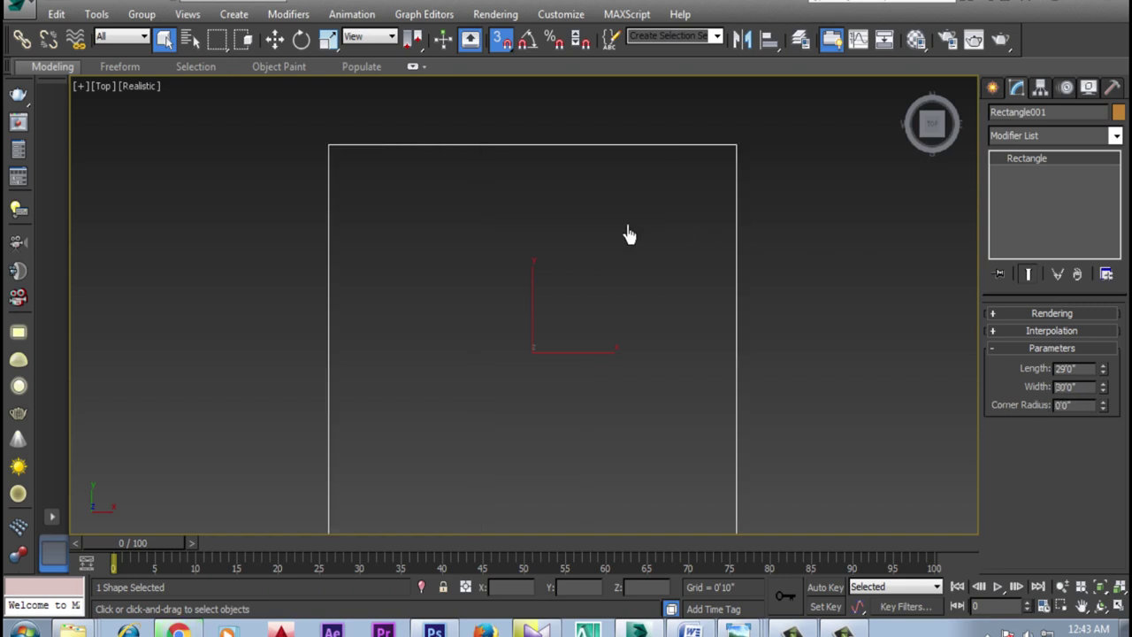
middle_click_drag(611, 227, 505, 230)
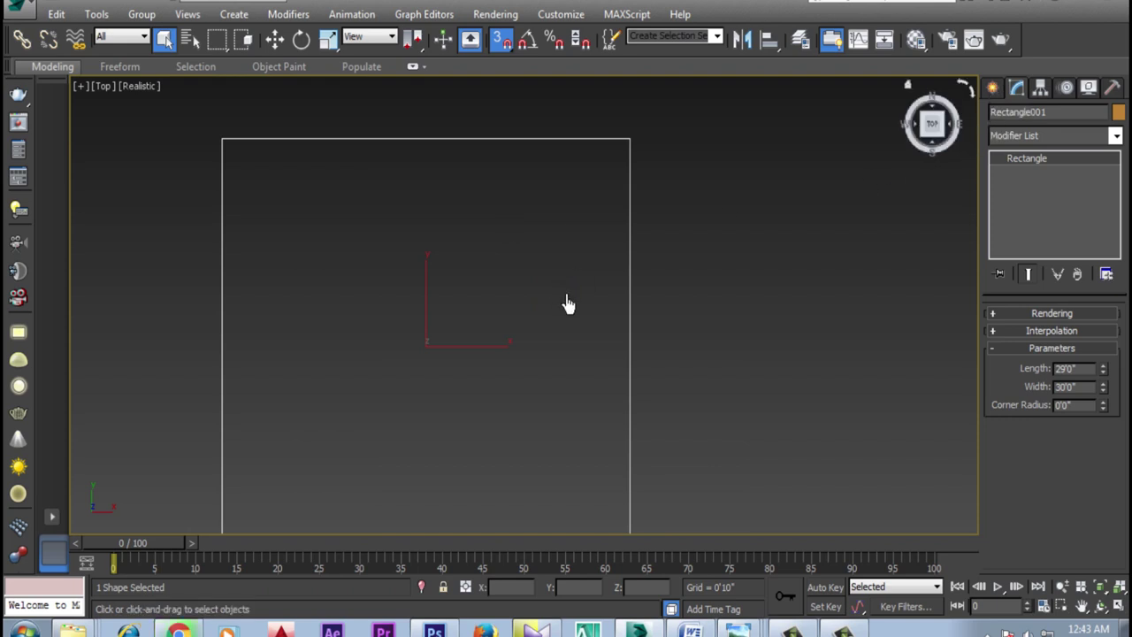
middle_click_drag(727, 372, 706, 348)
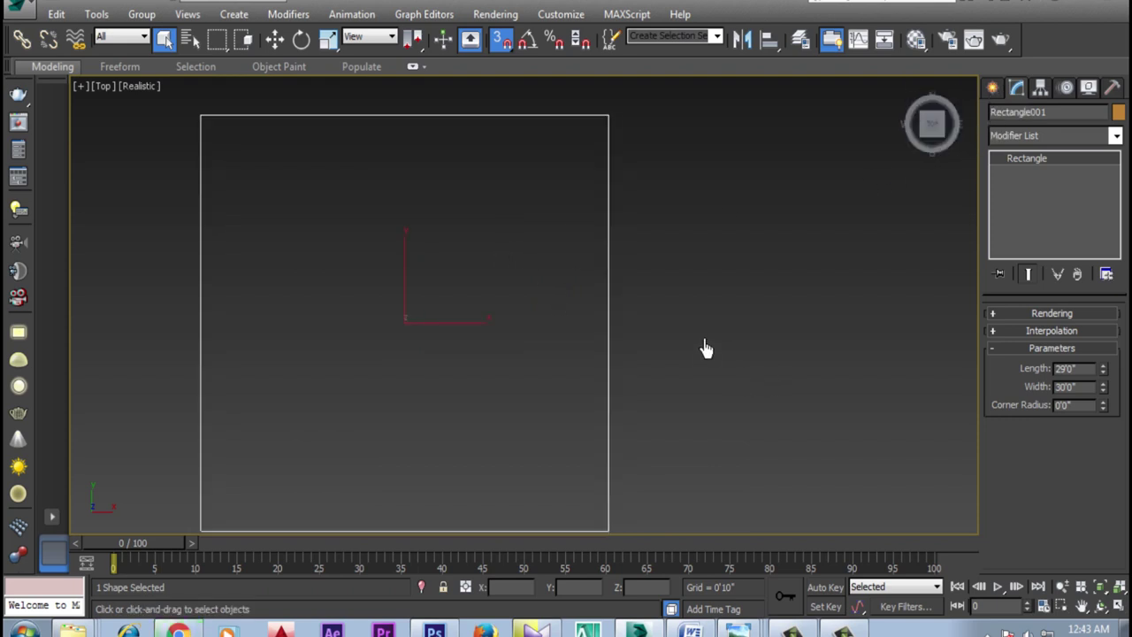
left_click(993, 88)
Step: Draw four more room rectangles around the first one
left_click(1090, 222)
middle_click_drag(738, 203, 601, 271)
mouse_move(612, 235)
left_mouse_down()
mouse_move(693, 324)
mouse_move(770, 357)
left_mouse_up()
middle_click_drag(770, 357, 687, 336)
mouse_move(543, 307)
left_mouse_down()
mouse_move(578, 374)
mouse_move(674, 452)
left_mouse_up()
left_click_drag(724, 150, 803, 243)
mouse_move(771, 346)
left_mouse_down()
mouse_move(855, 454)
mouse_move(891, 469)
left_mouse_up()
right_click(837, 316)
Step: Resize the second rectangle to 15'0" by 15'0"
left_click(565, 130)
middle_click_drag(622, 219, 712, 254)
left_click(1019, 92)
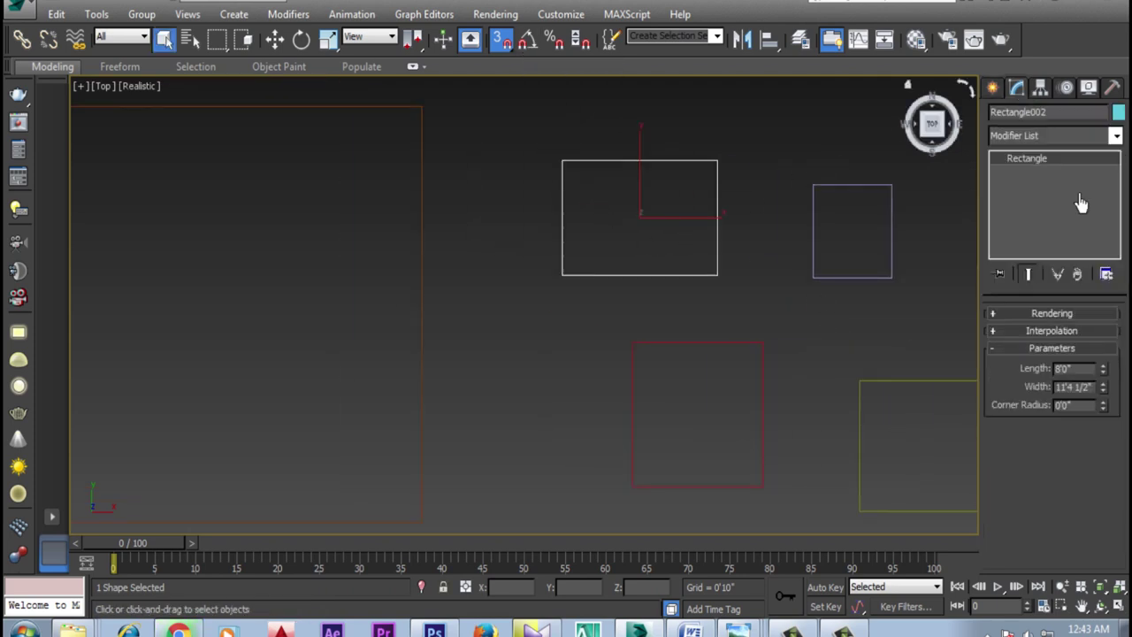
double_click(1081, 370)
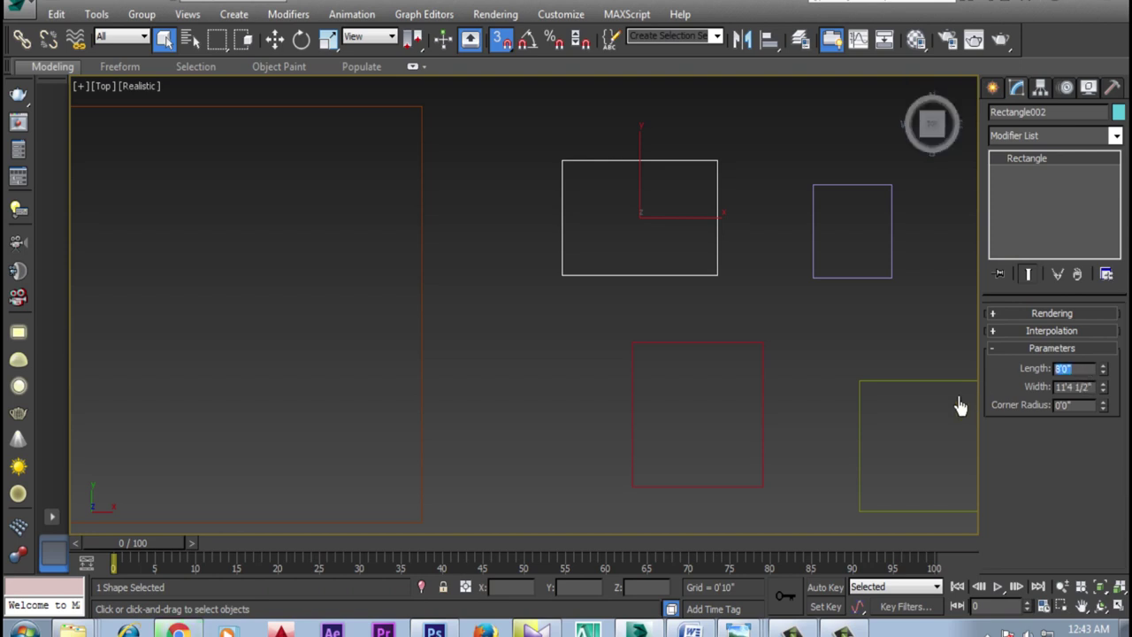
type("15")
key("Return")
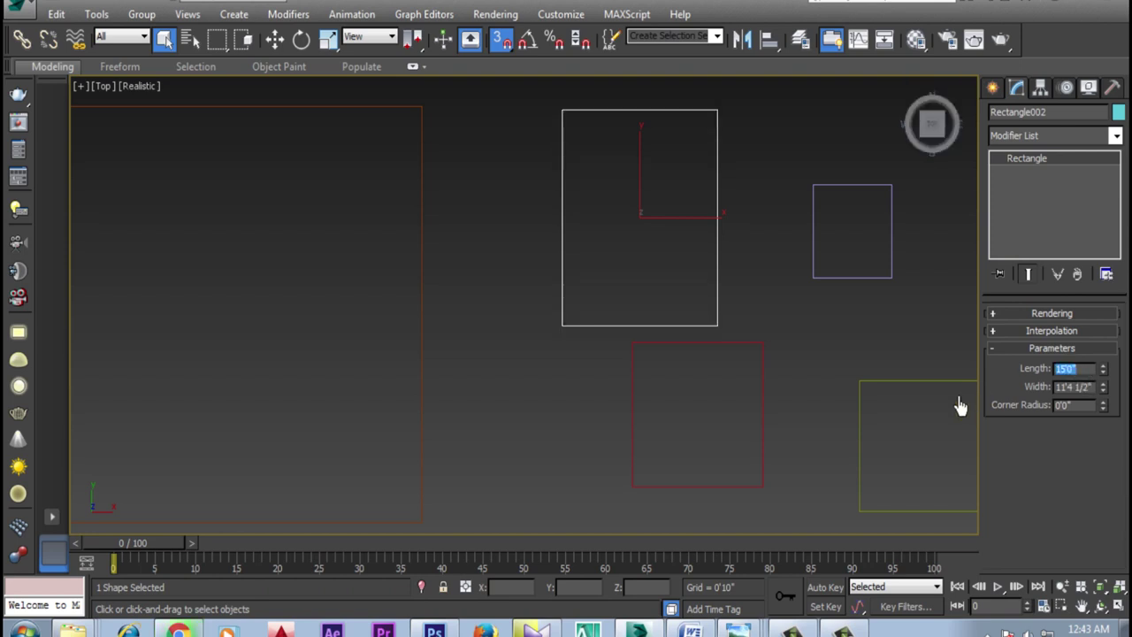
key("Tab")
type("15")
key("Return")
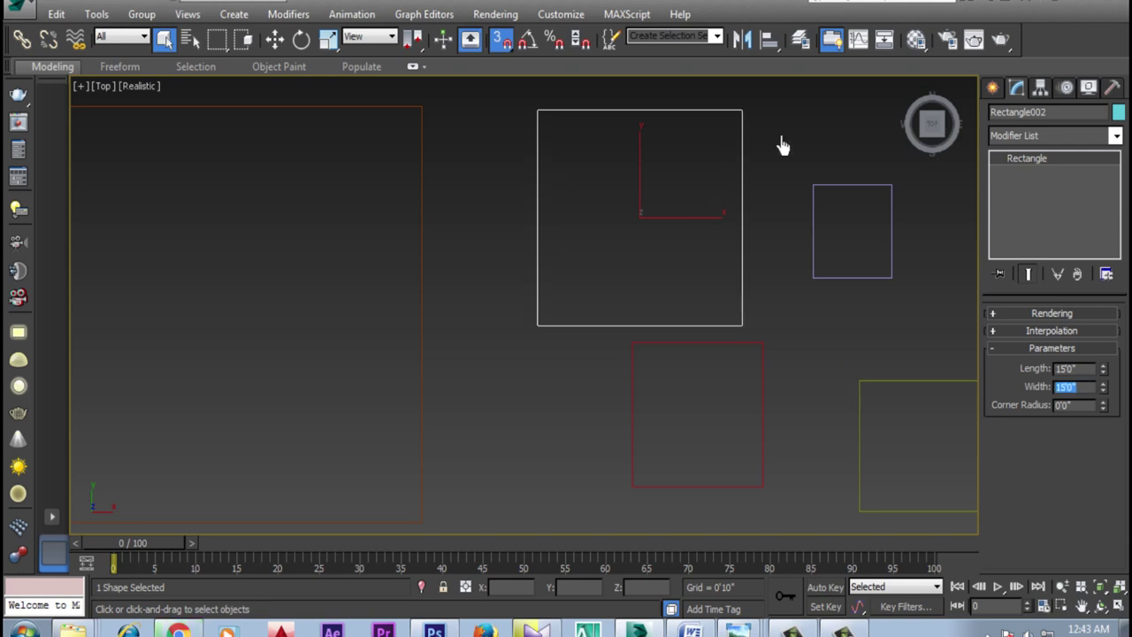
Step: Make the narrow right-hand rectangle 15'0" by 15'0" as well
left_click(848, 197)
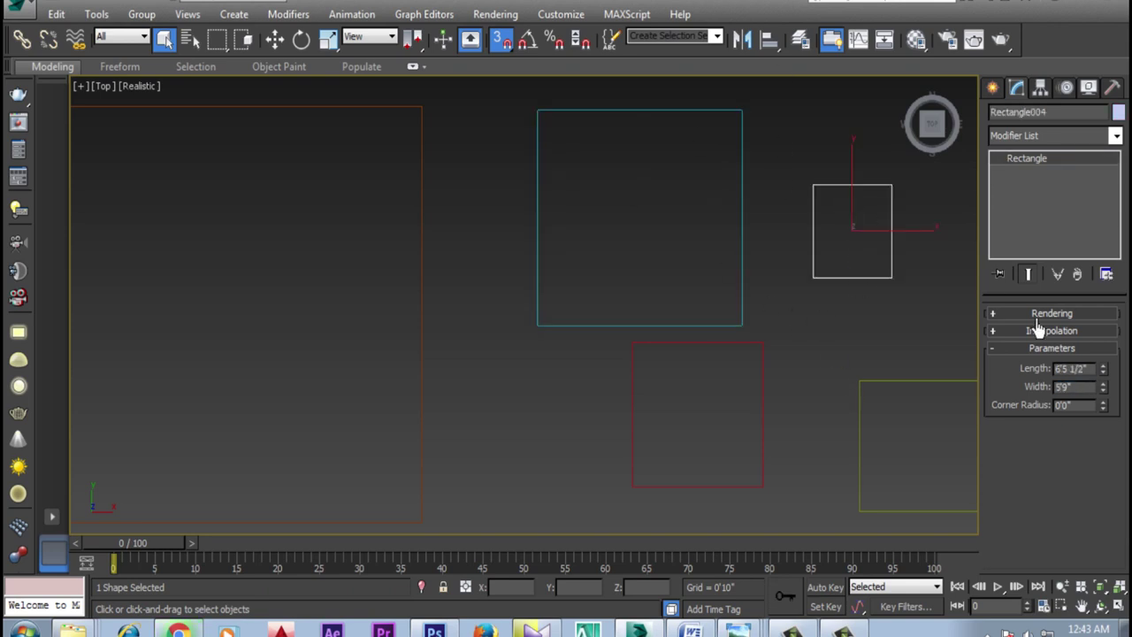
left_click(1072, 369)
type("15'0")
key("Return")
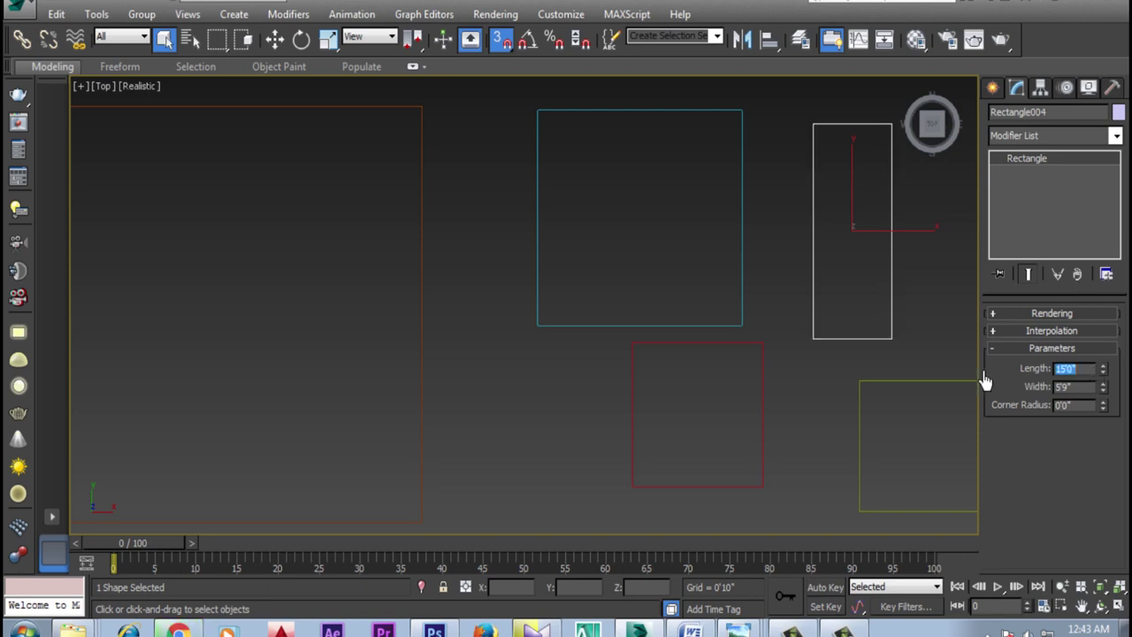
left_click(1073, 386)
type("15")
key("Return")
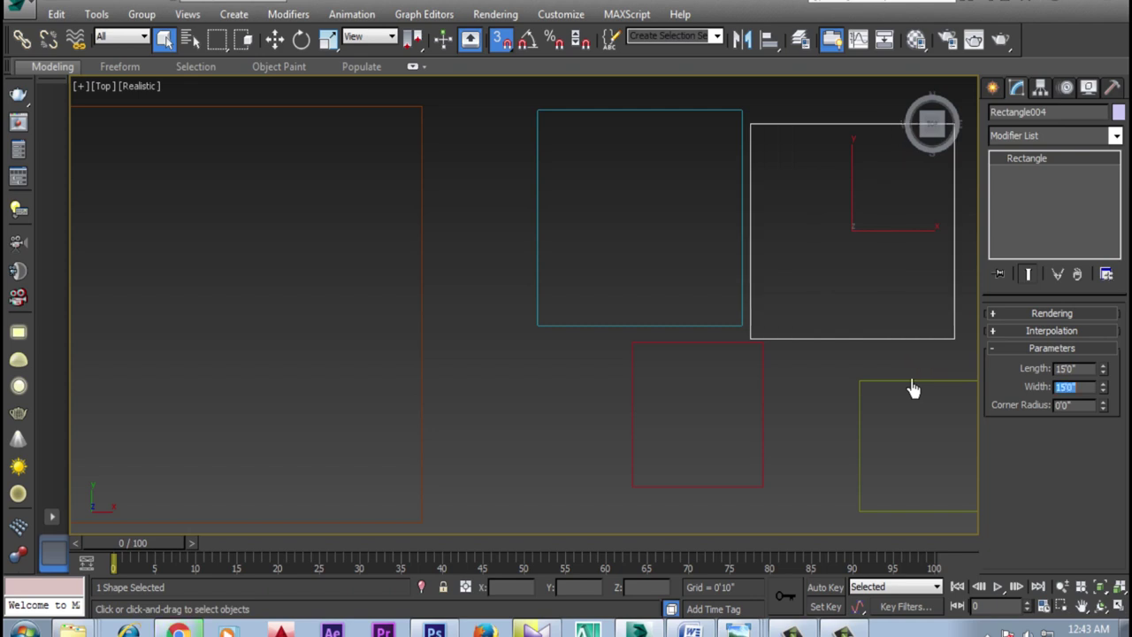
middle_click_drag(564, 274, 596, 311)
scroll(610, 310, "down", 2)
left_click(589, 169)
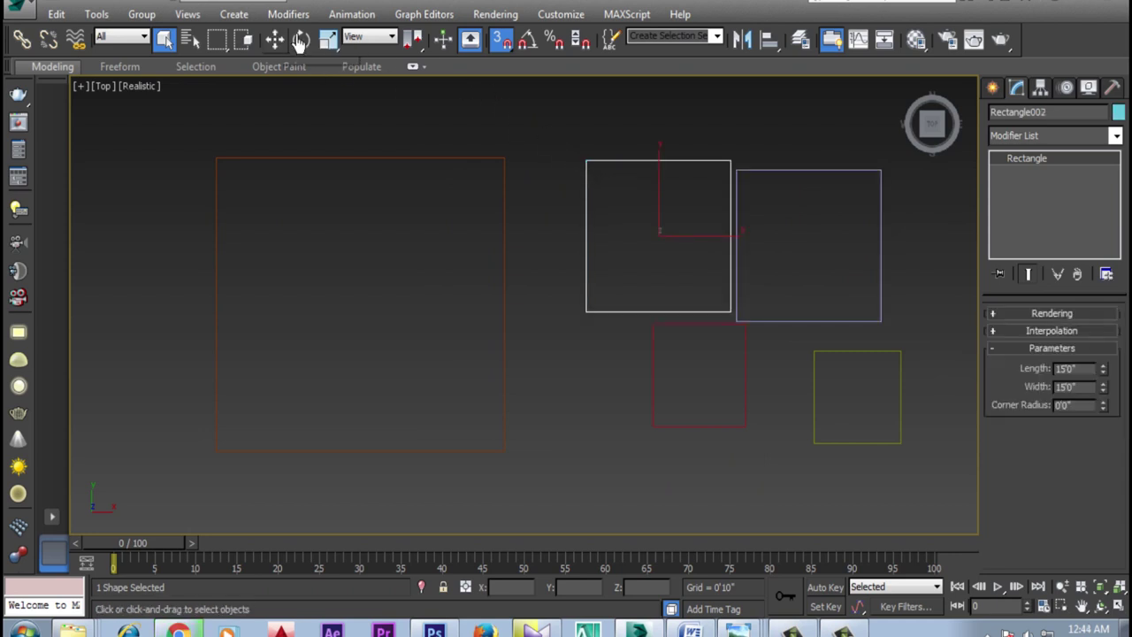
Step: Snap both 15'0" squares side by side along the large room's top edge
right_click(502, 49)
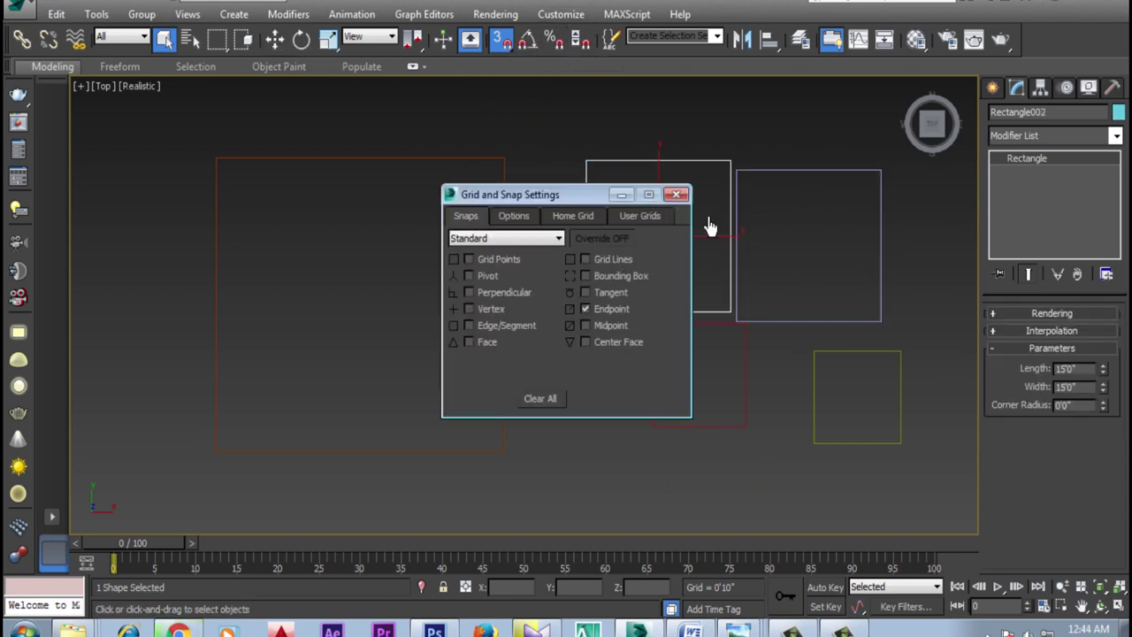
left_click(675, 195)
left_click(274, 39)
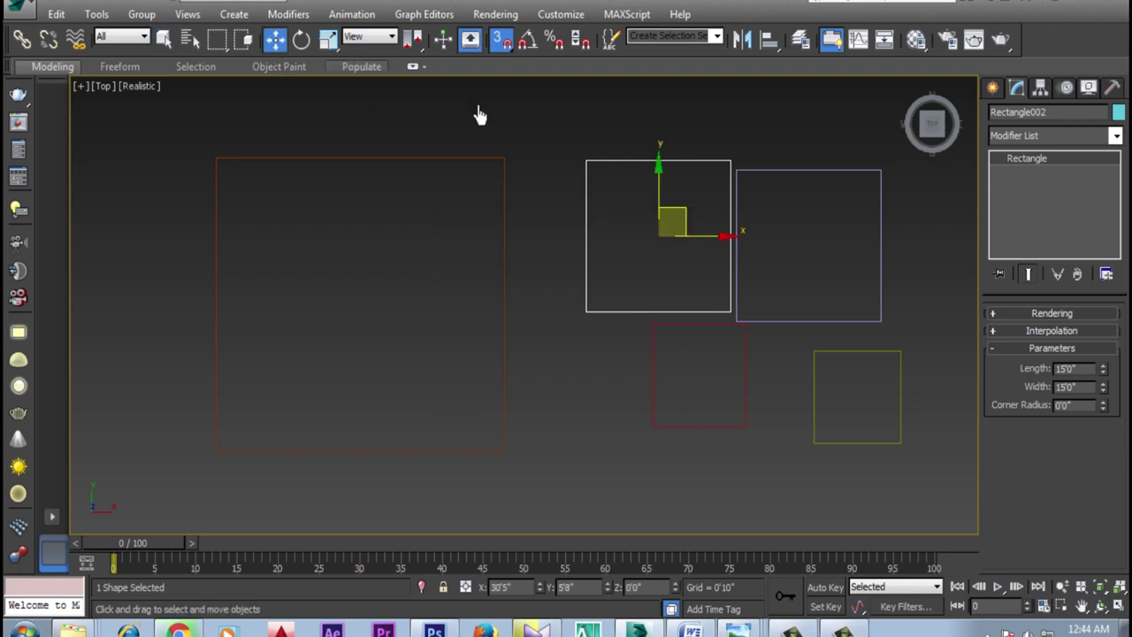
left_click_drag(587, 165, 218, 160)
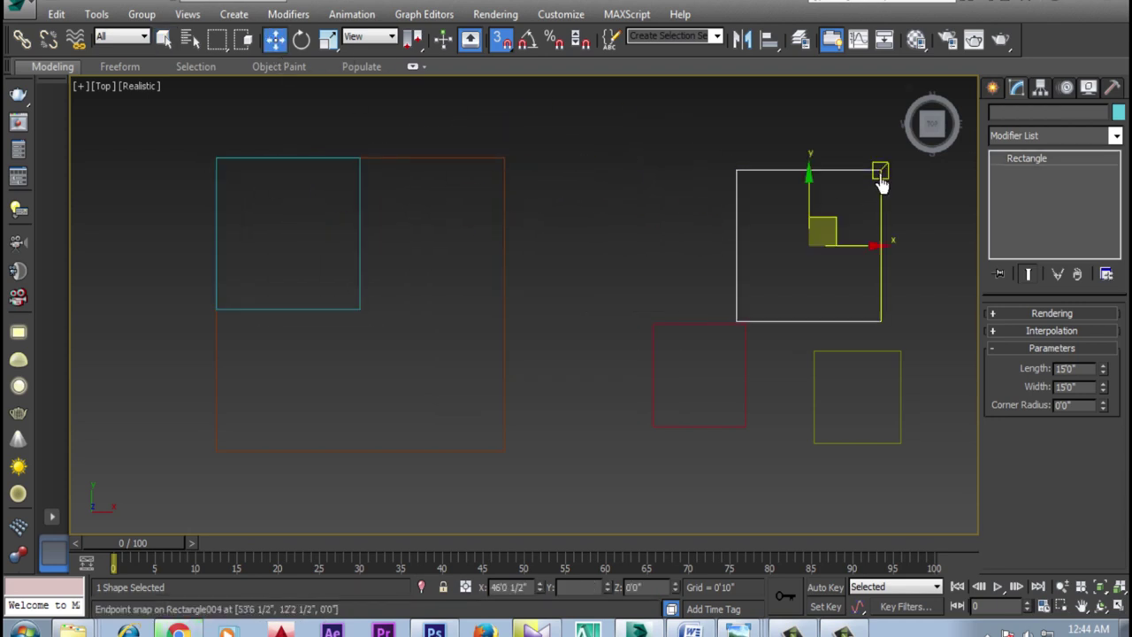
mouse_move(878, 183)
left_mouse_down()
mouse_move(584, 144)
mouse_move(508, 163)
left_mouse_up()
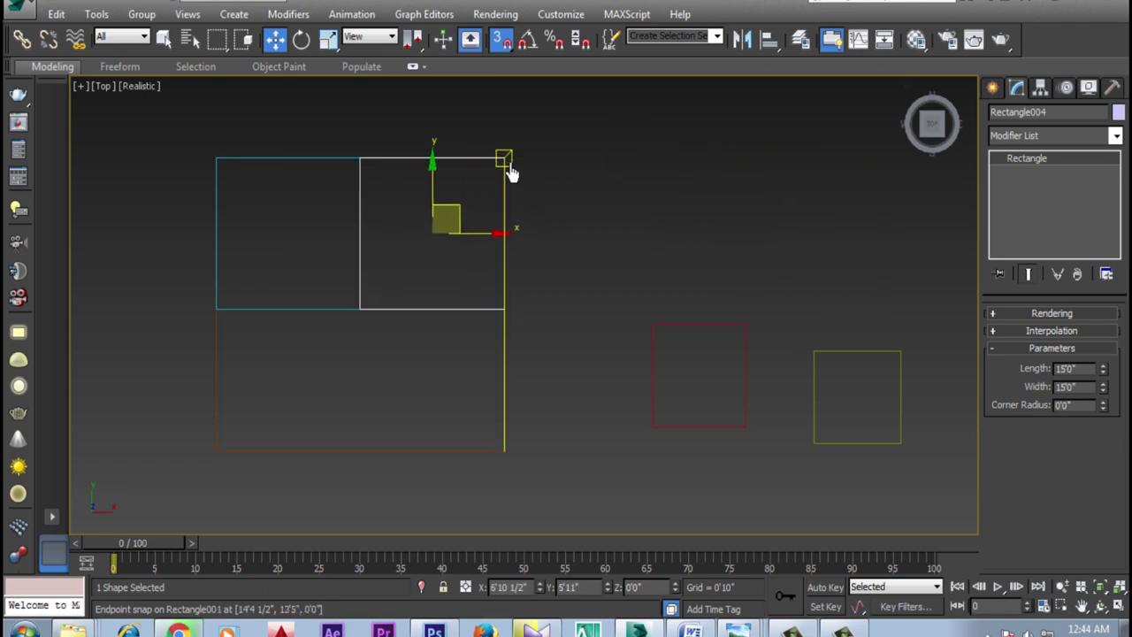
middle_click_drag(585, 365, 618, 283)
Step: Resize the red rectangle to 6'0" by 8'0" and snap it to the lower room's corner
left_click(724, 243)
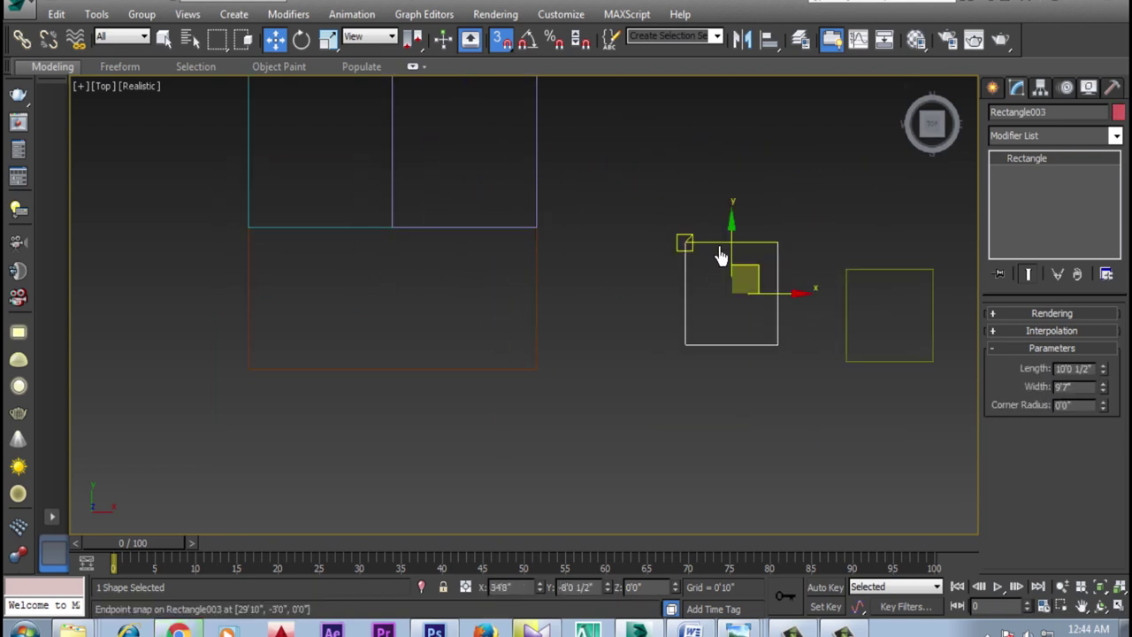
left_click(1092, 372)
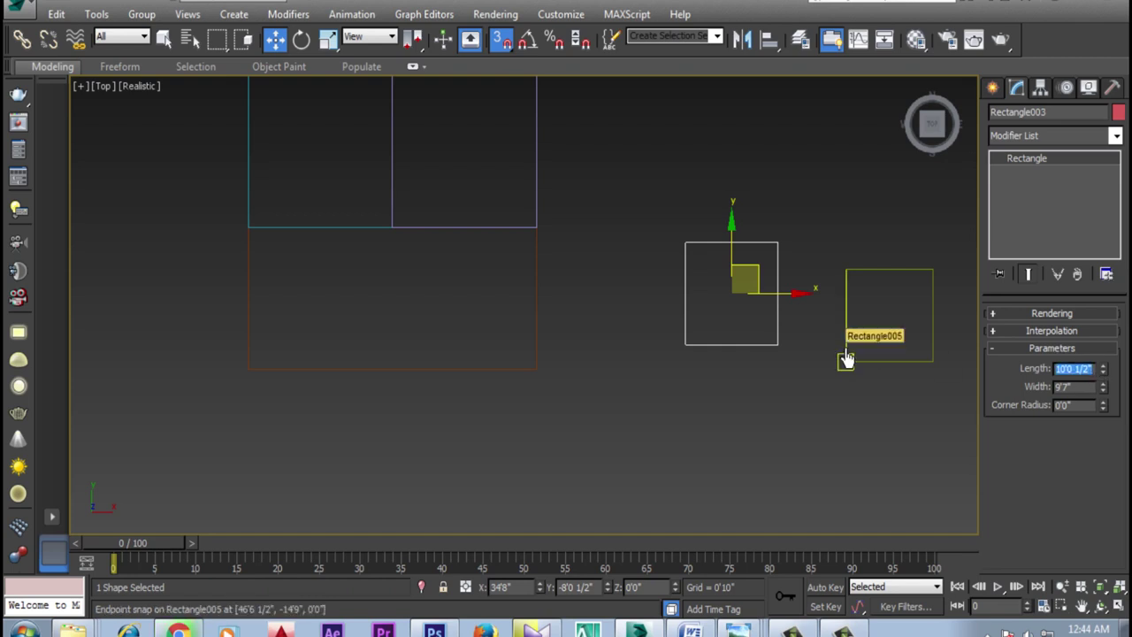
type("8")
key("Return")
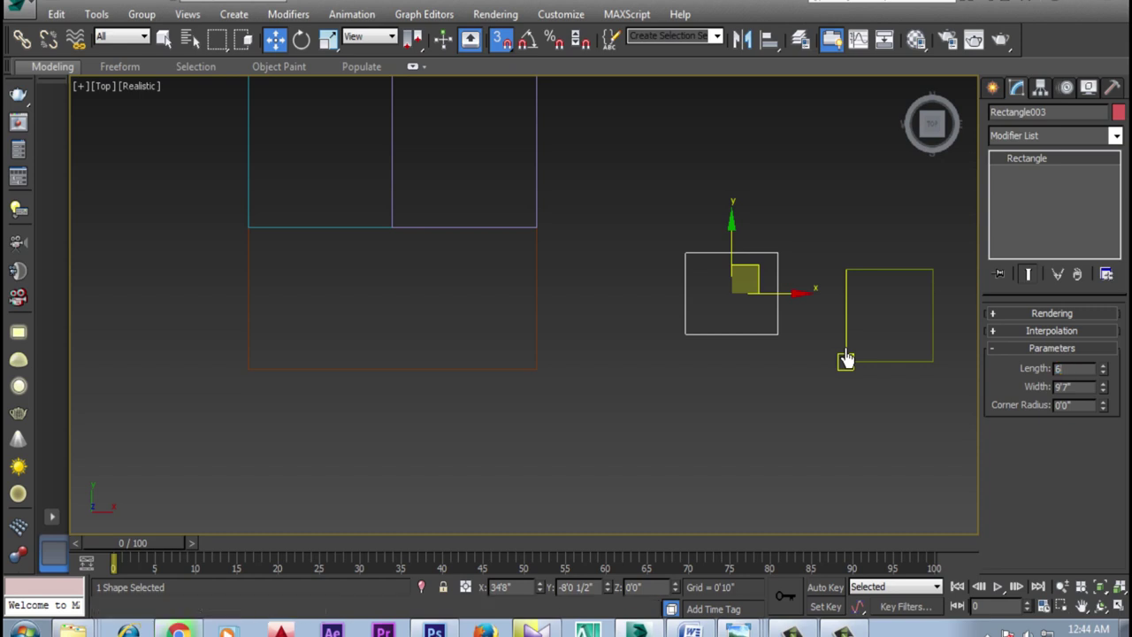
key("Return")
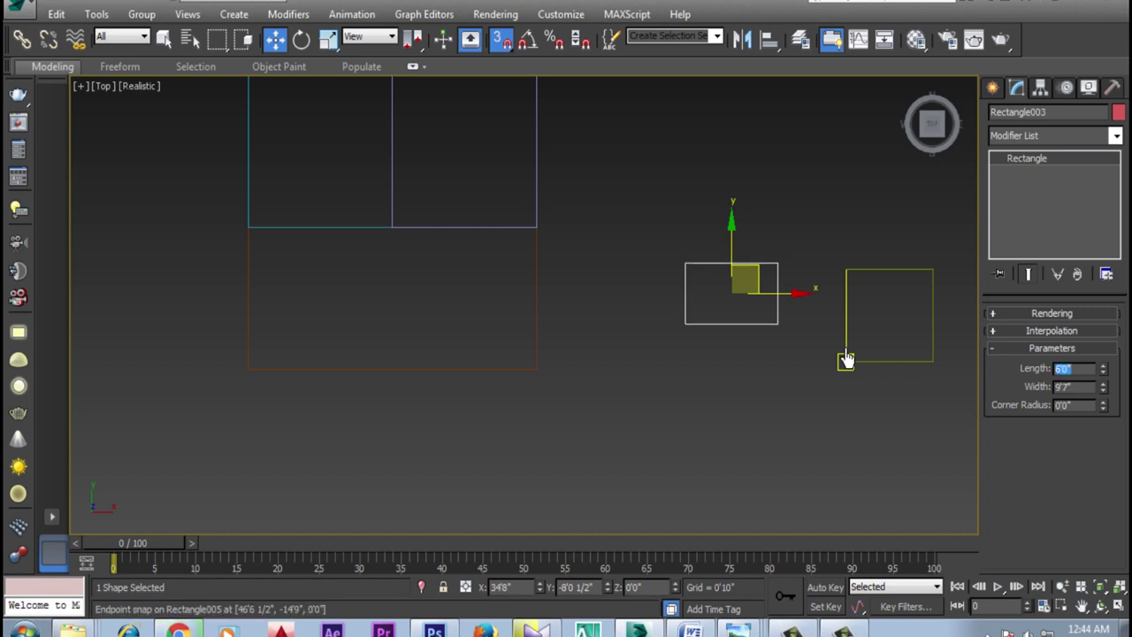
key("Tab")
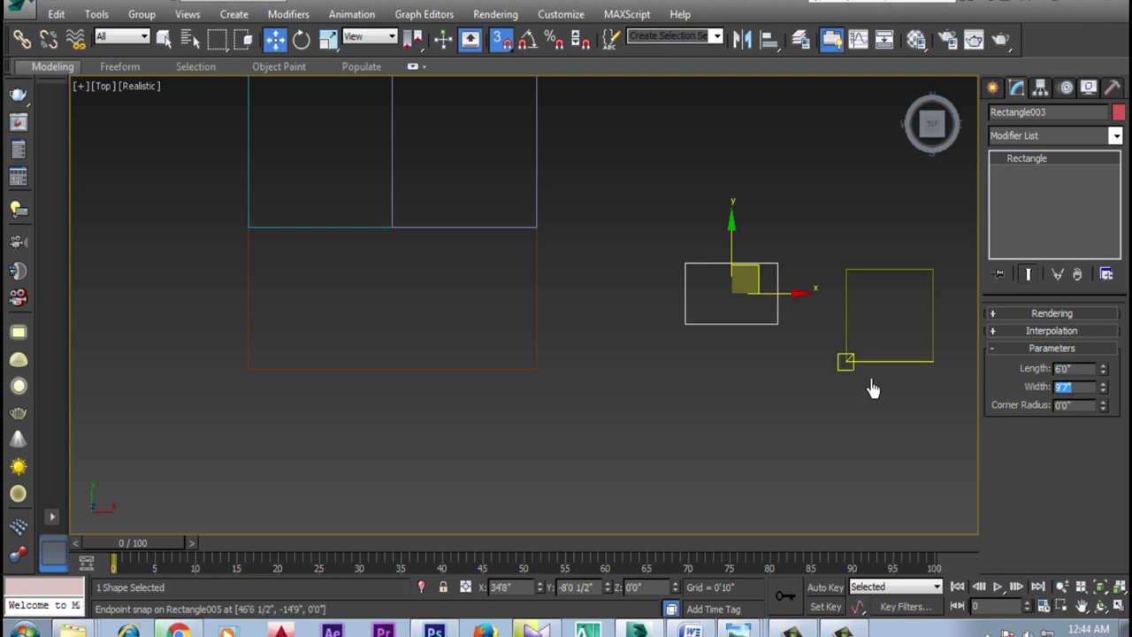
type("8")
key("Return")
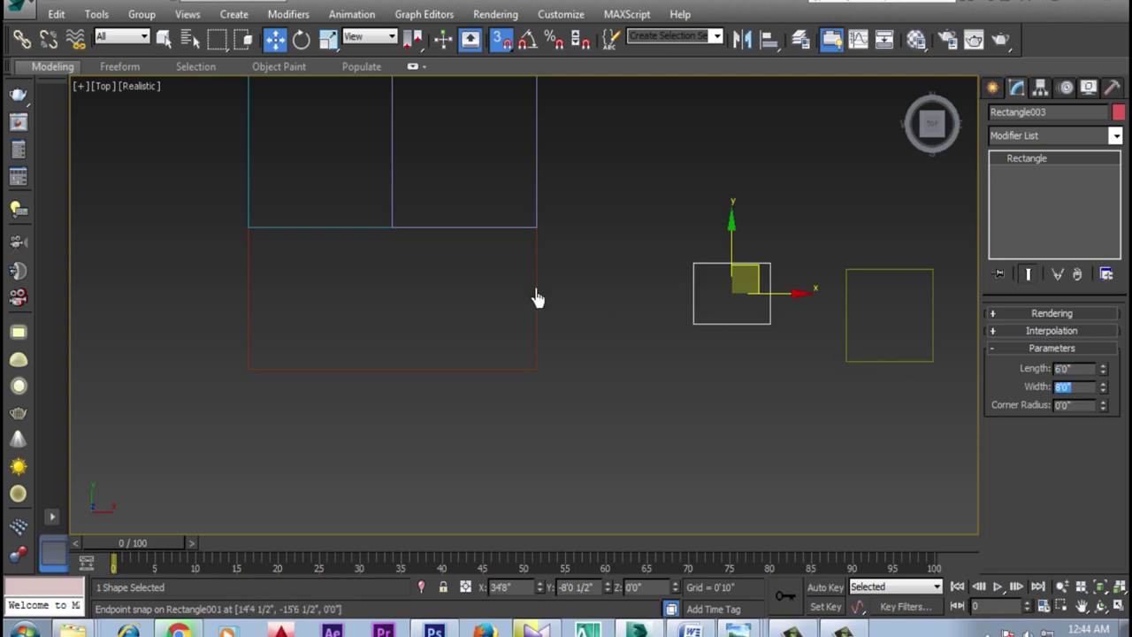
left_click_drag(698, 278, 250, 232)
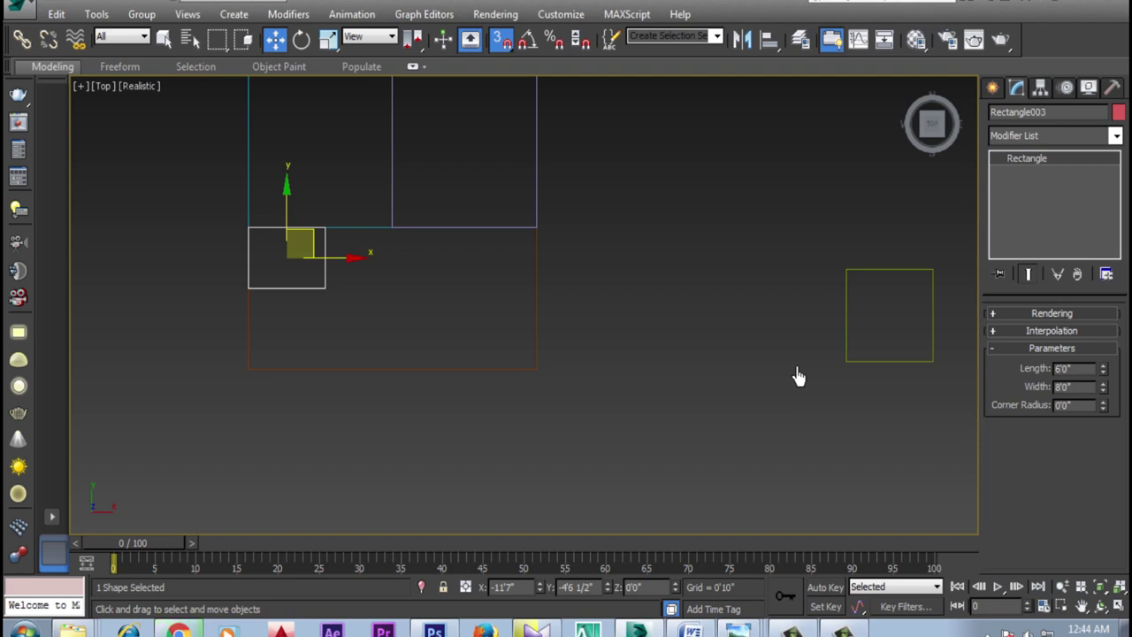
Step: Make Rectangle005 an 8'0" square, snap it under Rectangle003, and turn snaps off
left_click(897, 280)
double_click(1064, 369)
type("8'")
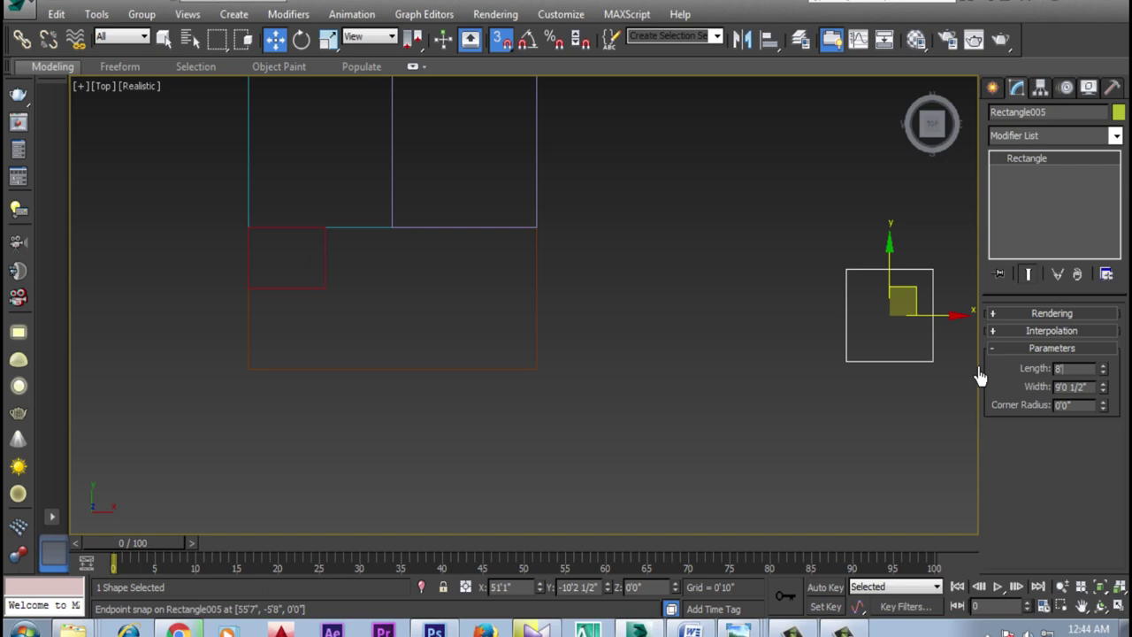
key("Return")
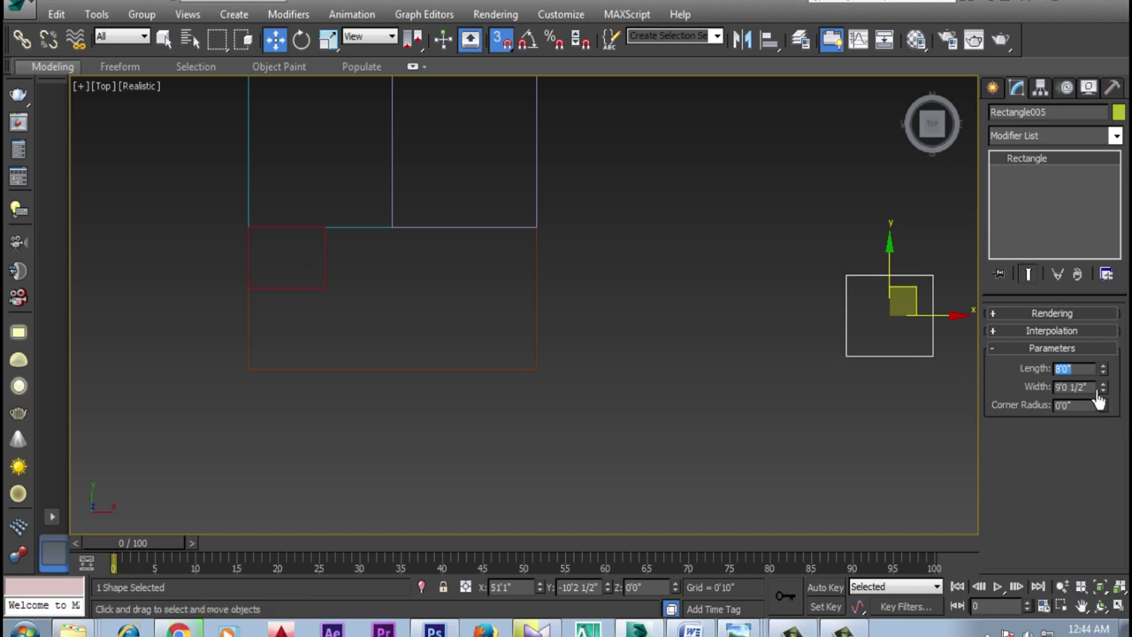
double_click(1093, 389)
type("8'0")
key("Return")
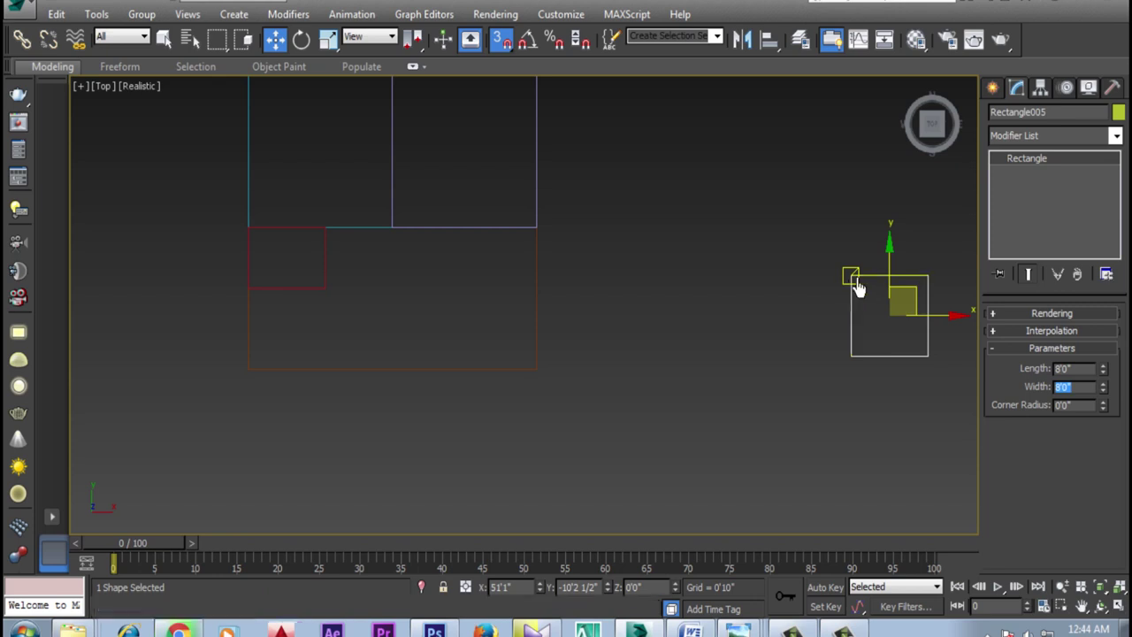
mouse_move(850, 275)
left_mouse_down()
mouse_move(350, 320)
mouse_move(249, 290)
left_mouse_up()
left_click(501, 39)
middle_click_drag(671, 252, 652, 329)
Step: Select all five rectangles and change their object colour to light cyan
scroll(655, 318, "down", 4)
left_click(663, 284)
left_click_drag(663, 179, 347, 486)
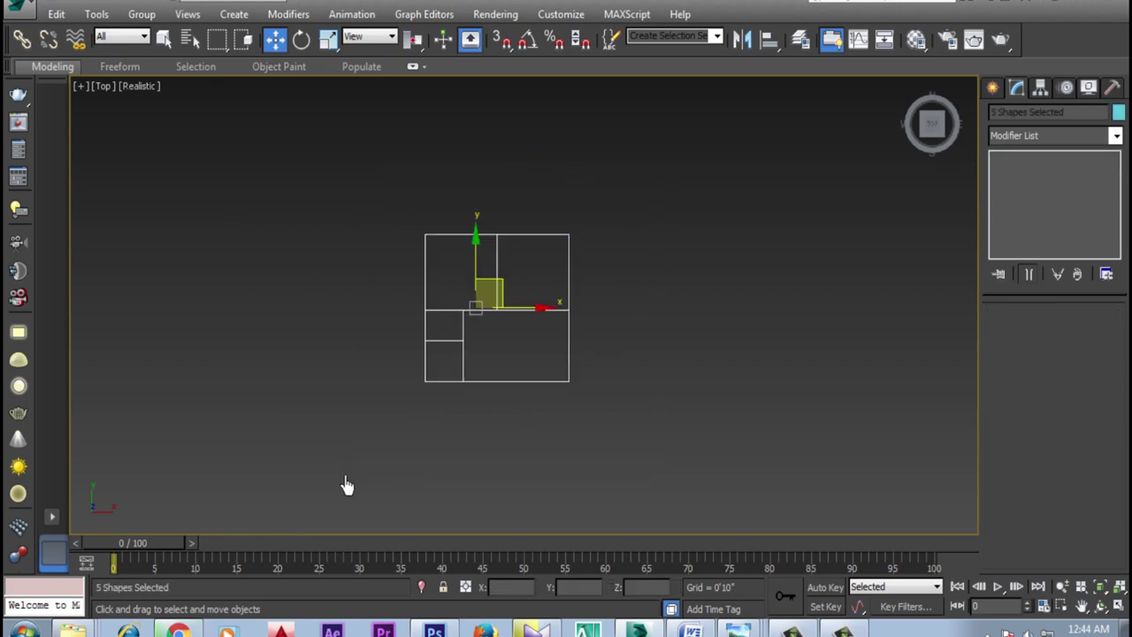
left_click(1119, 113)
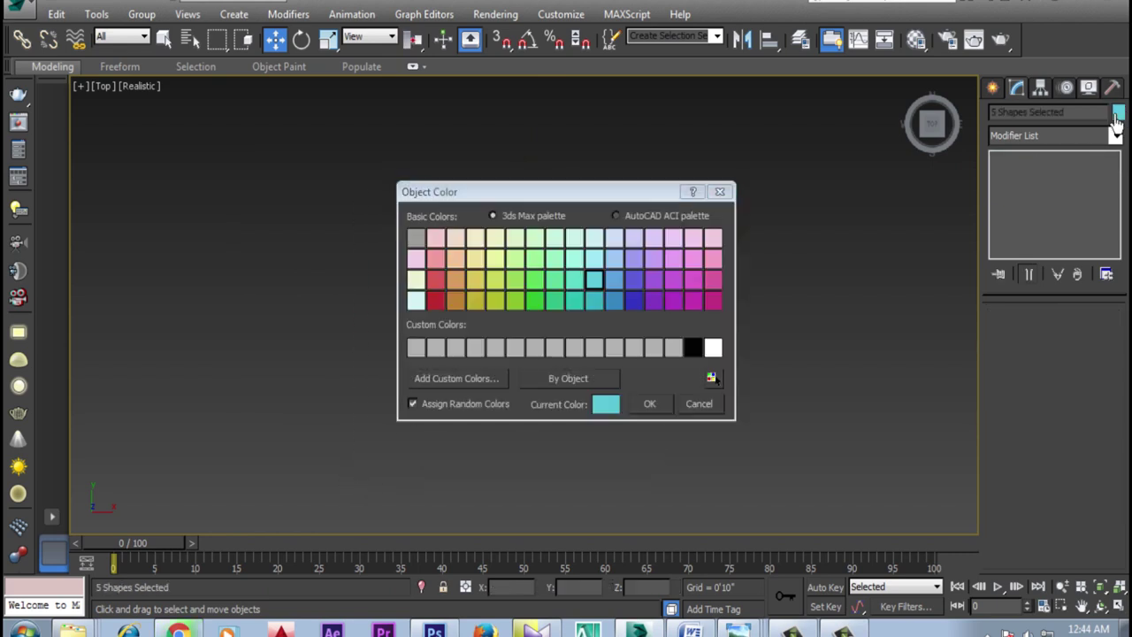
left_click(416, 301)
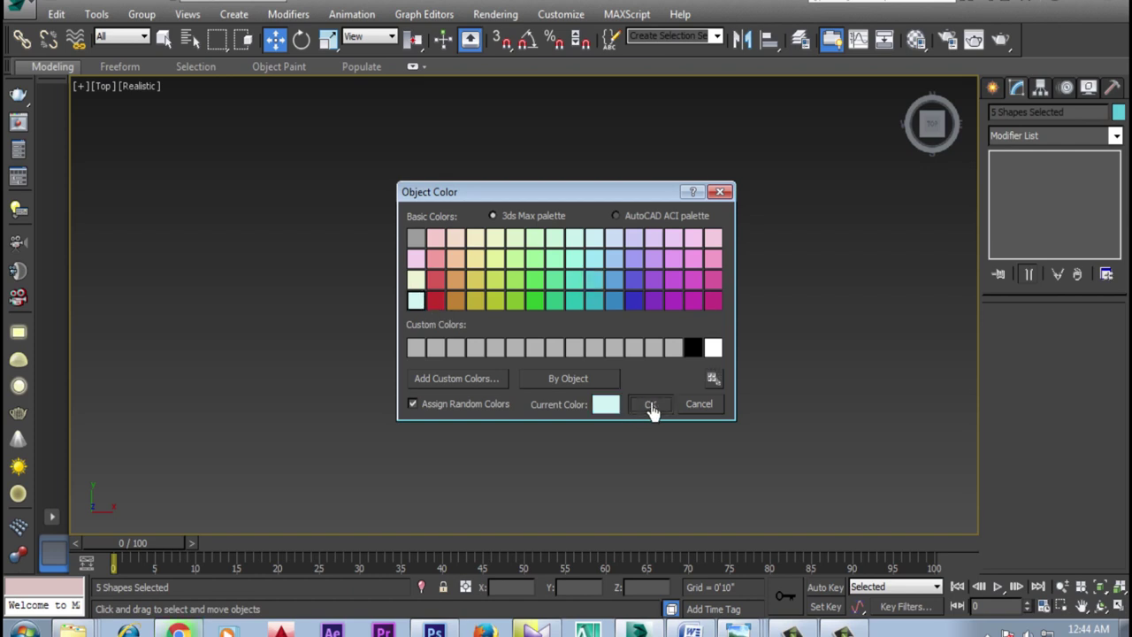
left_click(650, 405)
left_click(552, 365)
scroll(549, 359, "up", 4)
middle_click_drag(683, 265, 682, 295)
left_click(993, 87)
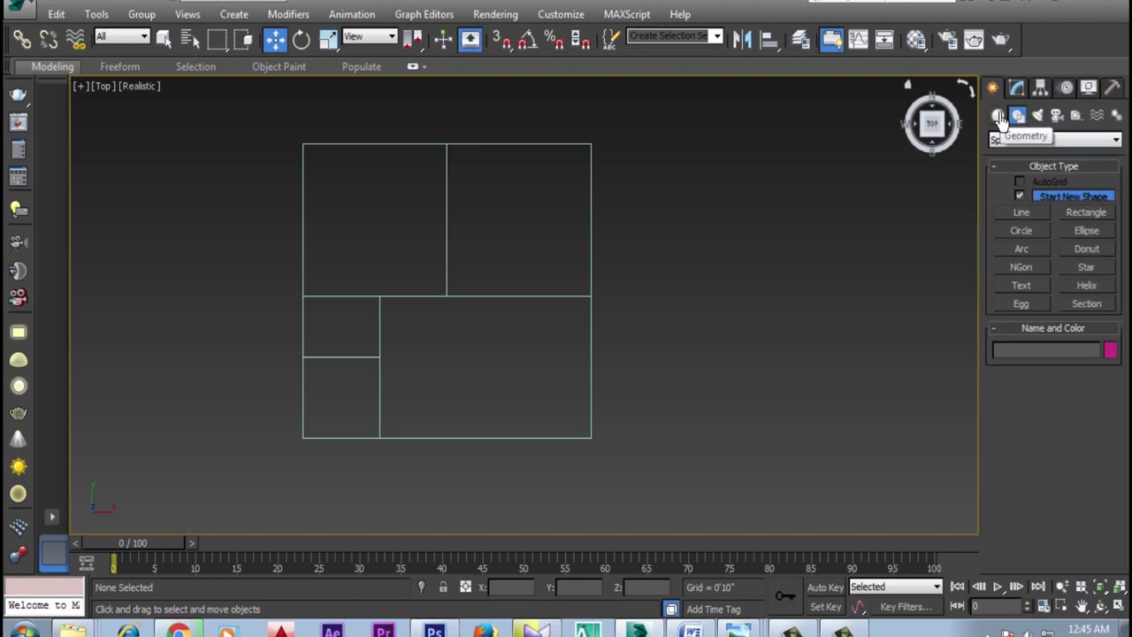
Step: Pick the AEC Extended Wall tool and enter the wall width and 10'0" height
left_click(998, 116)
left_click(1005, 142)
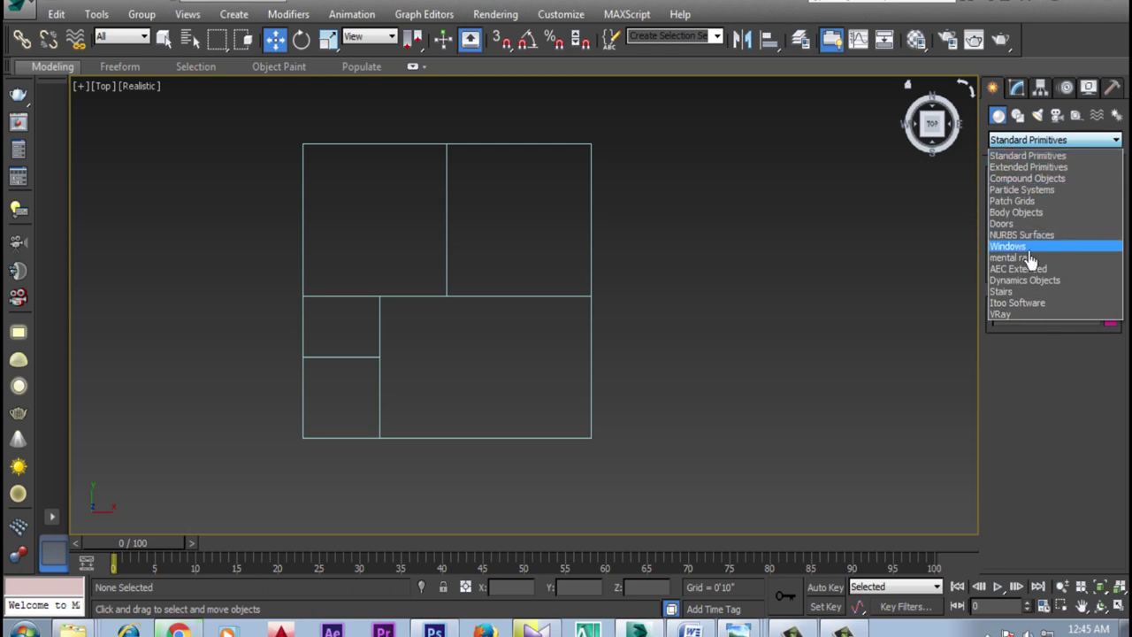
left_click(1017, 266)
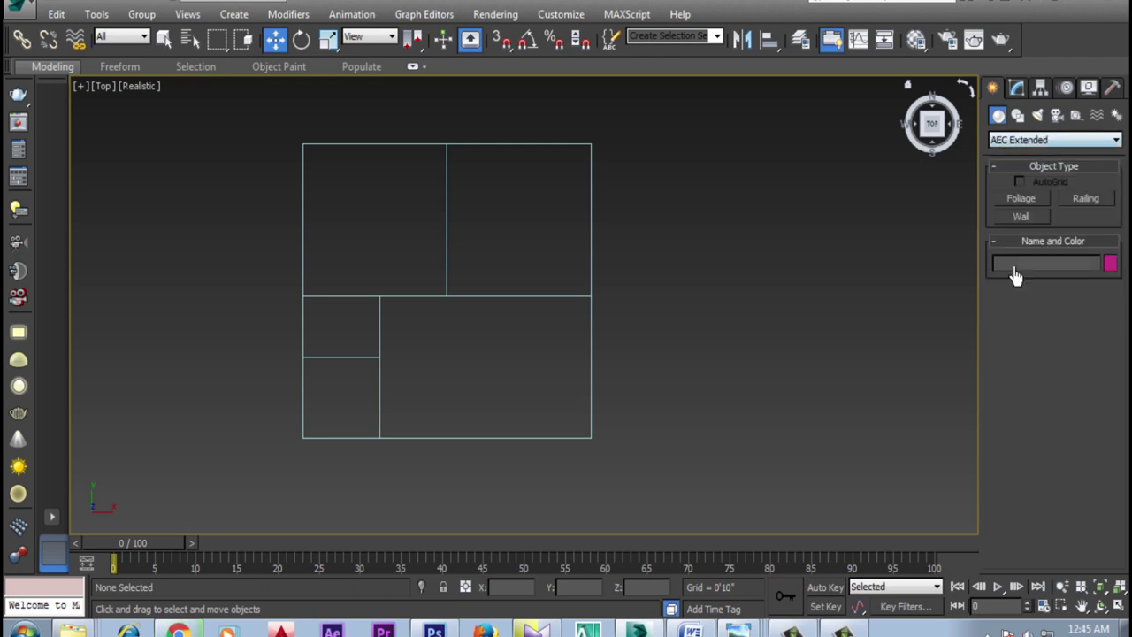
left_click(1022, 218)
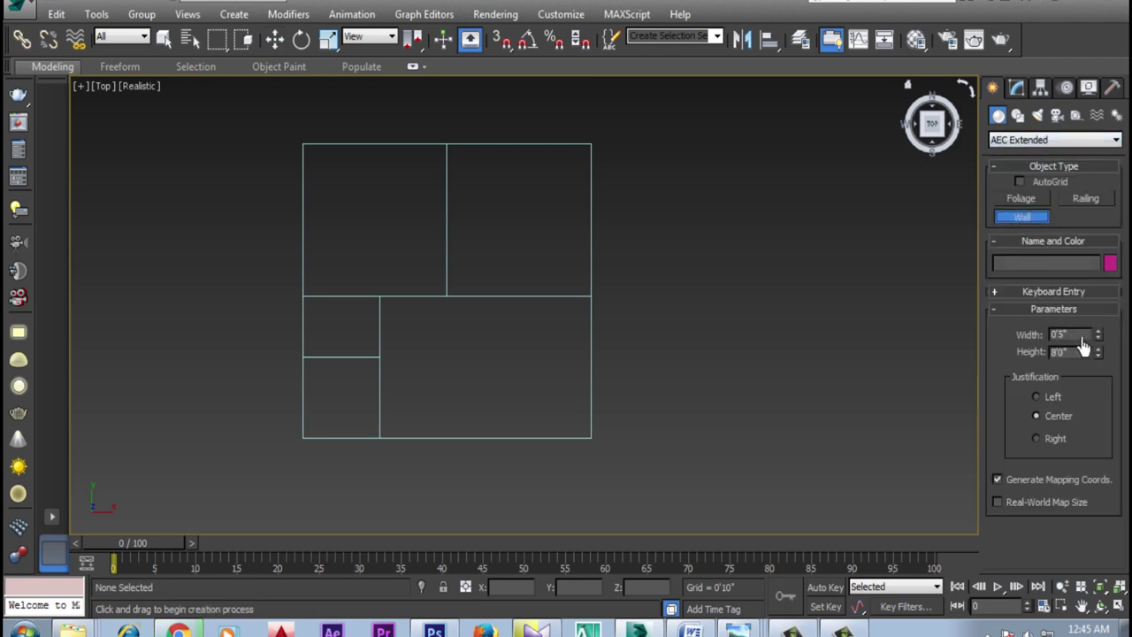
left_click_drag(1081, 338, 987, 345)
key("Tab")
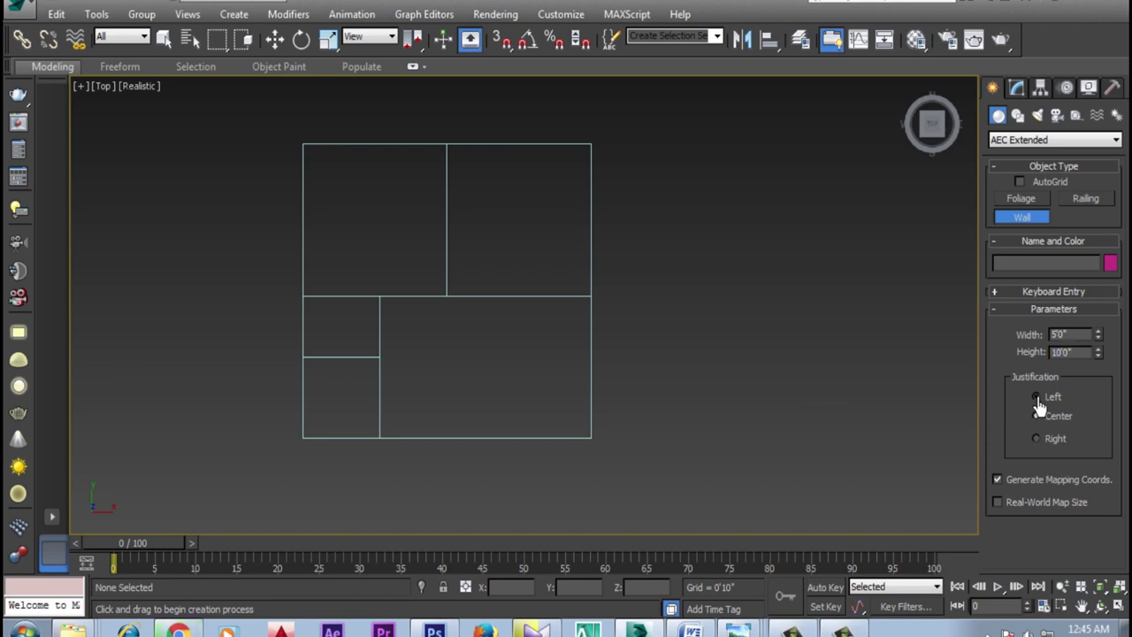
Step: Re-enable snaps, cancel an overly thick test wall, and set the wall width to 0'5"
middle_click_drag(324, 176, 321, 205)
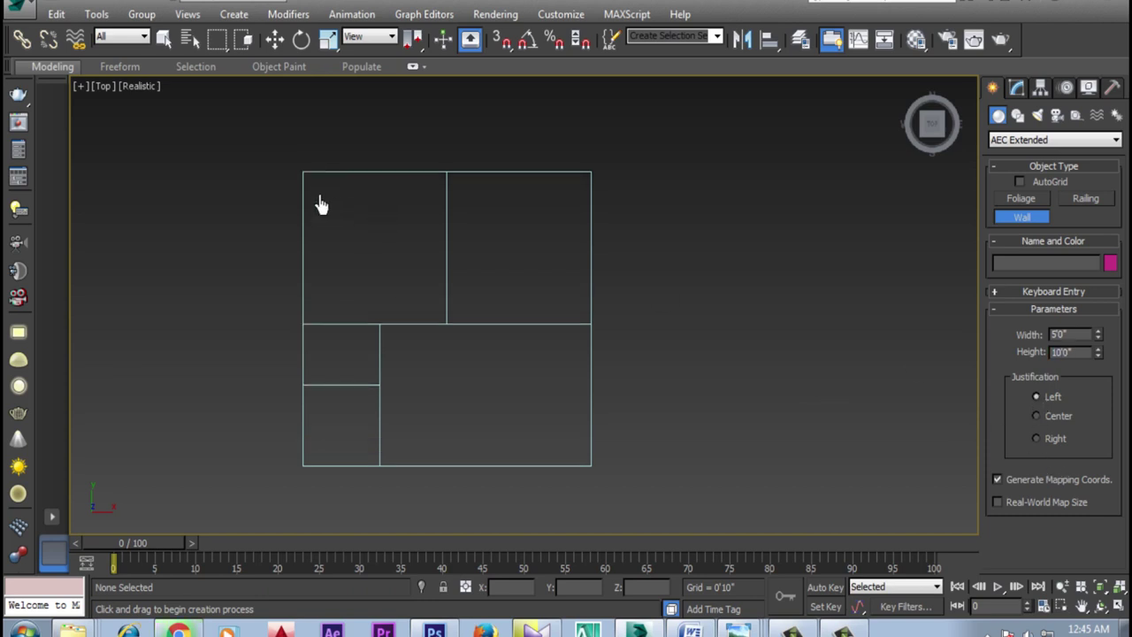
left_click(501, 39)
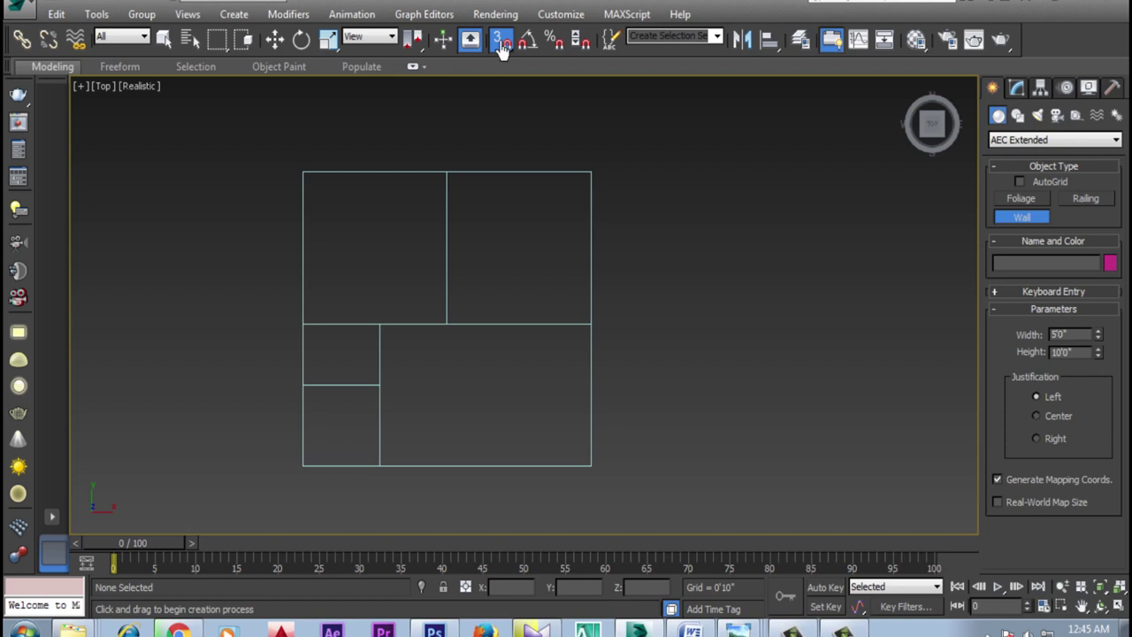
left_click(312, 184)
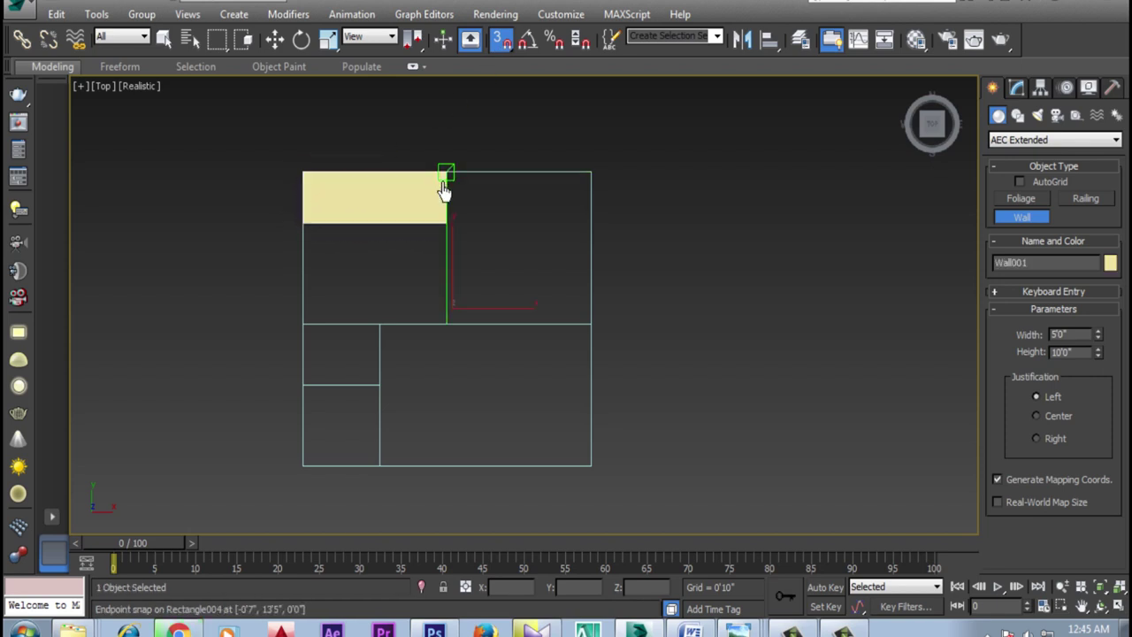
right_click(424, 134)
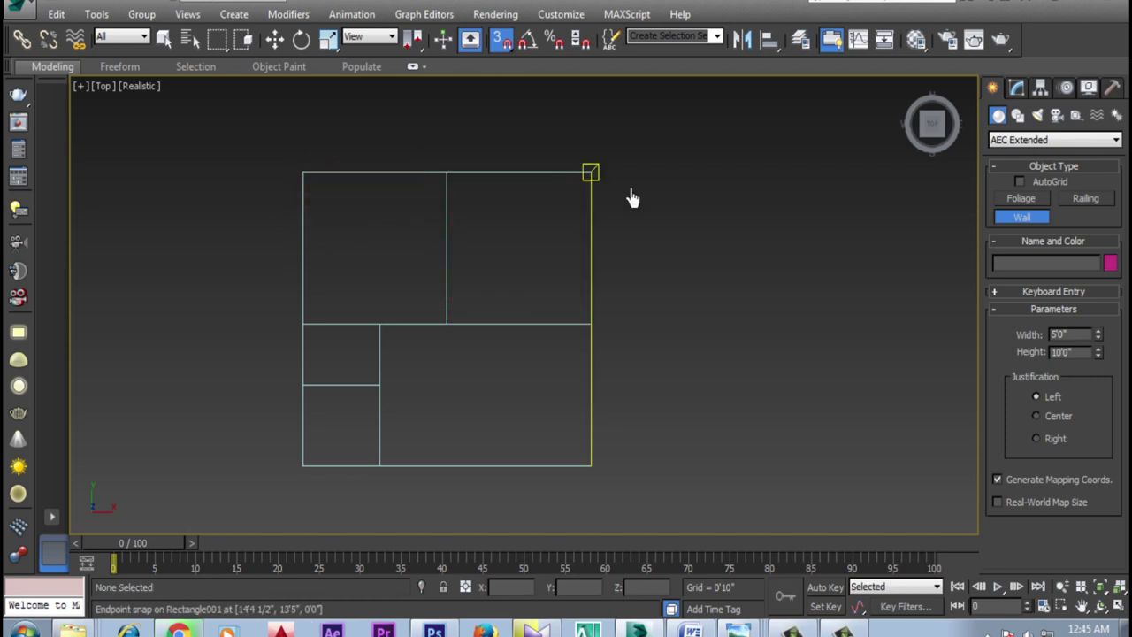
double_click(1086, 337)
key("Return")
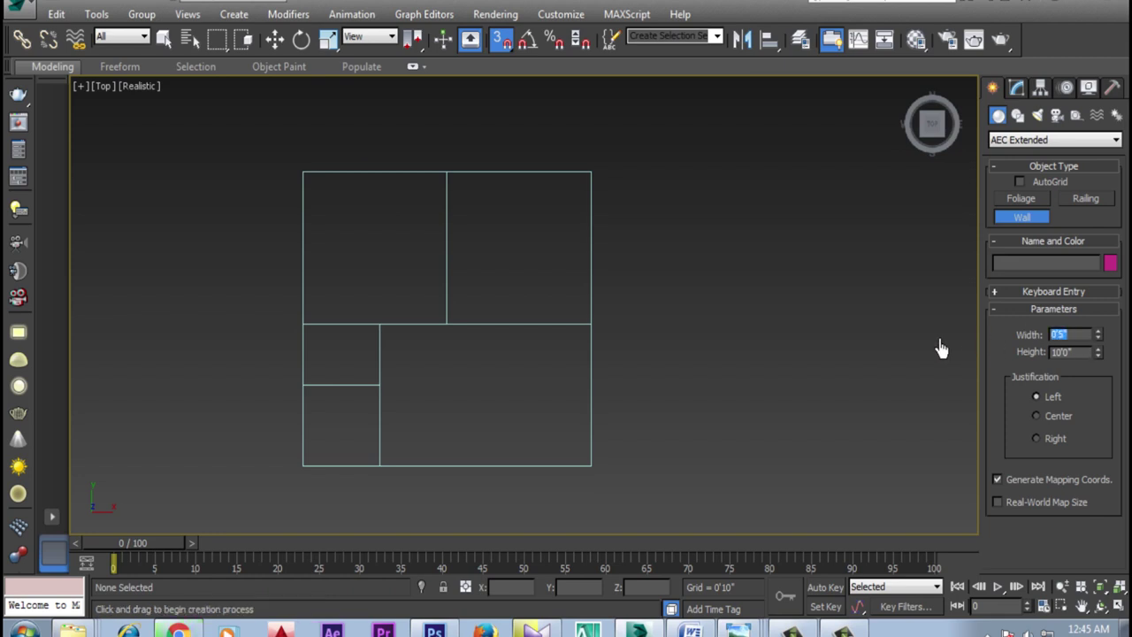
Step: Draw the perimeter wall along the plan's top and right edges
left_click(304, 174)
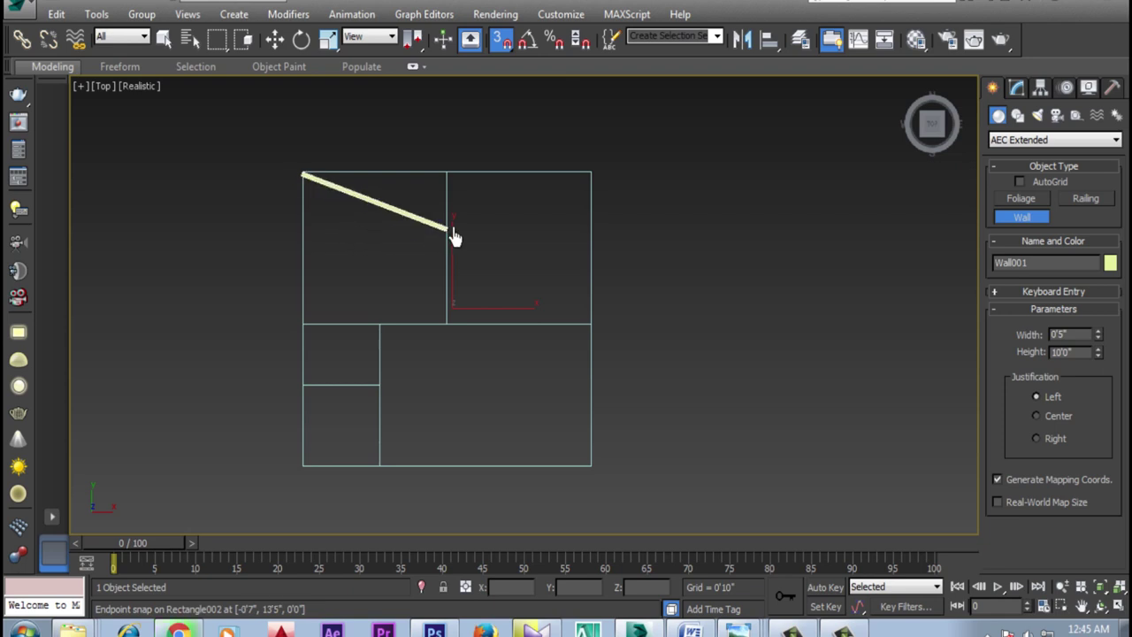
scroll(589, 181, "up", 2)
left_click(597, 183)
scroll(645, 114, "down", 2)
scroll(617, 425, "up", 2)
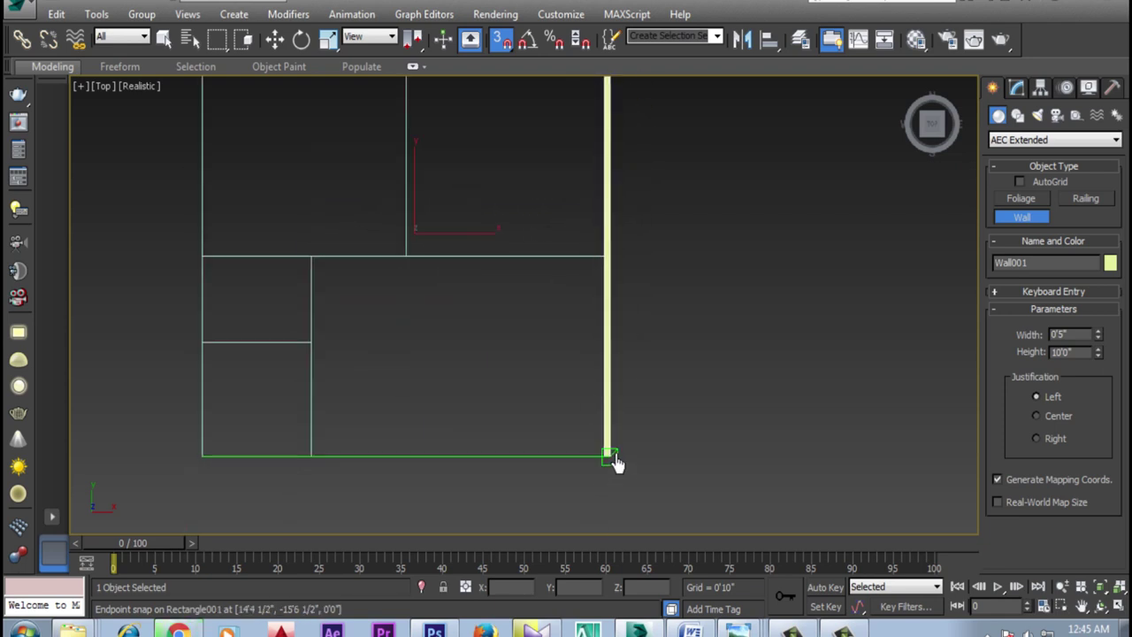
left_click(611, 460)
scroll(699, 511, "down", 2)
scroll(445, 485, "up", 2)
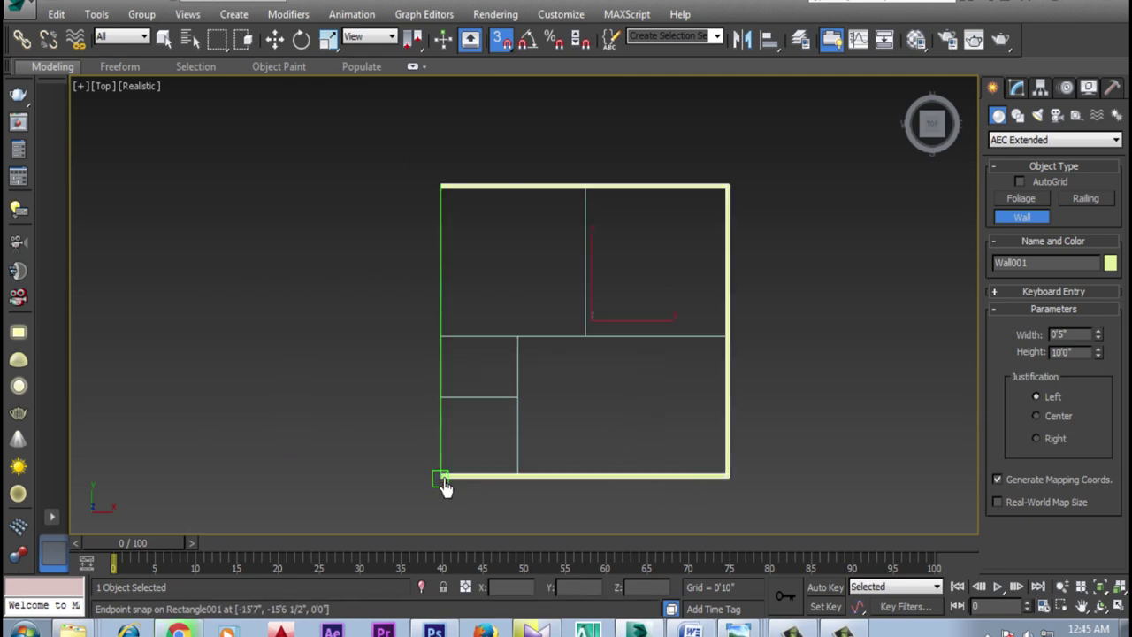
Step: Finish the bottom and left walls, welding the ends at the starting corner
left_click(442, 479)
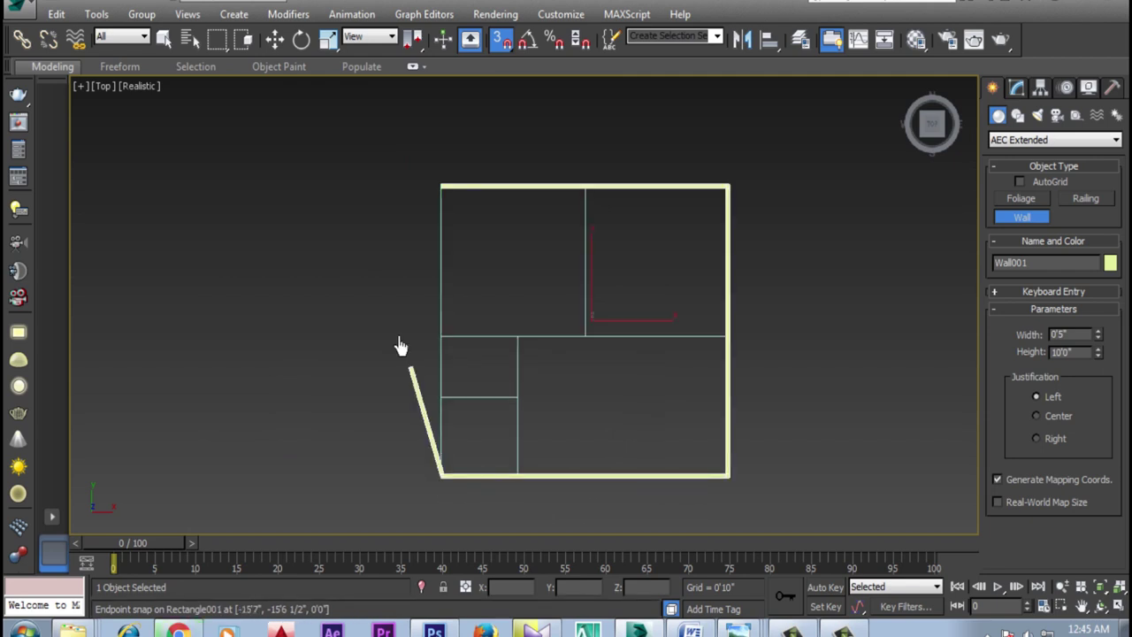
left_click(445, 193)
left_click(538, 360)
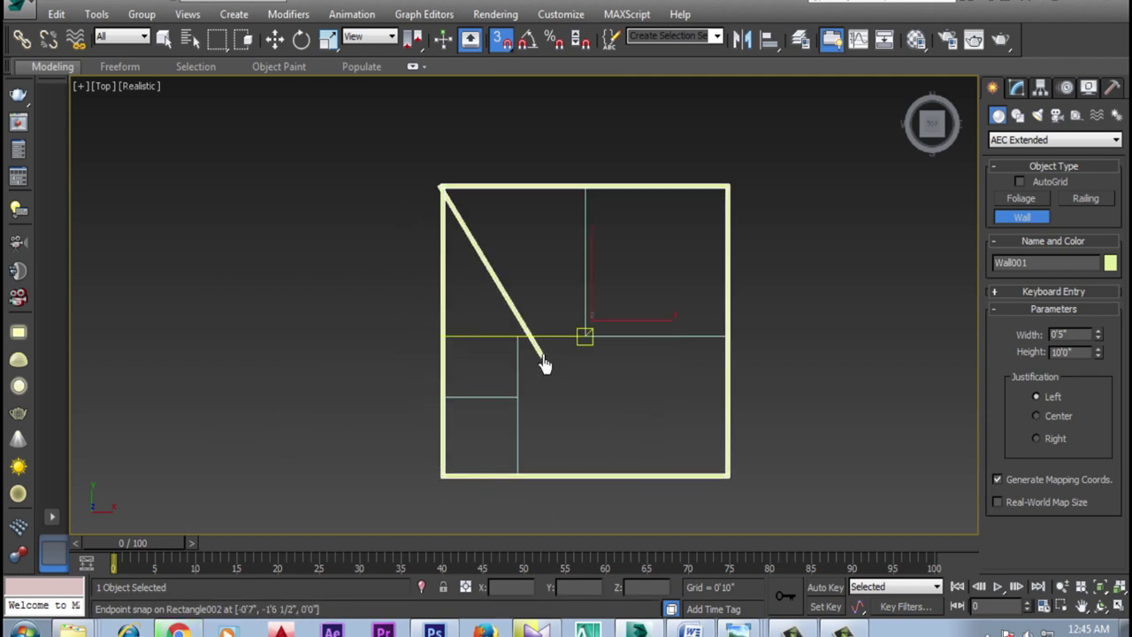
right_click(506, 259)
scroll(428, 358, "up", 3)
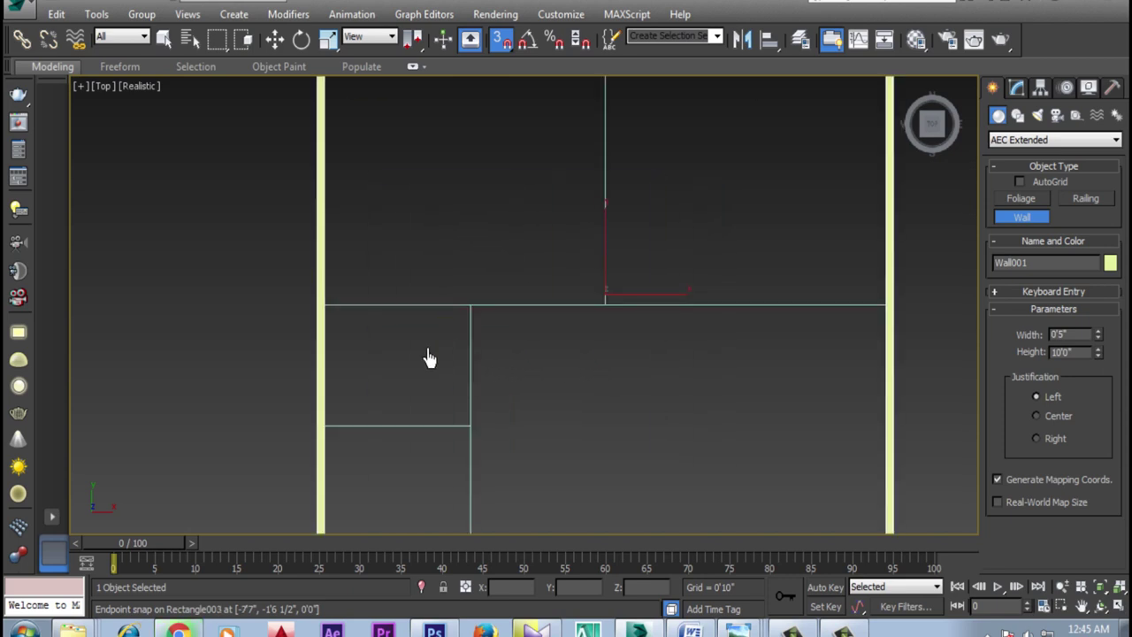
scroll(430, 354, "down", 2)
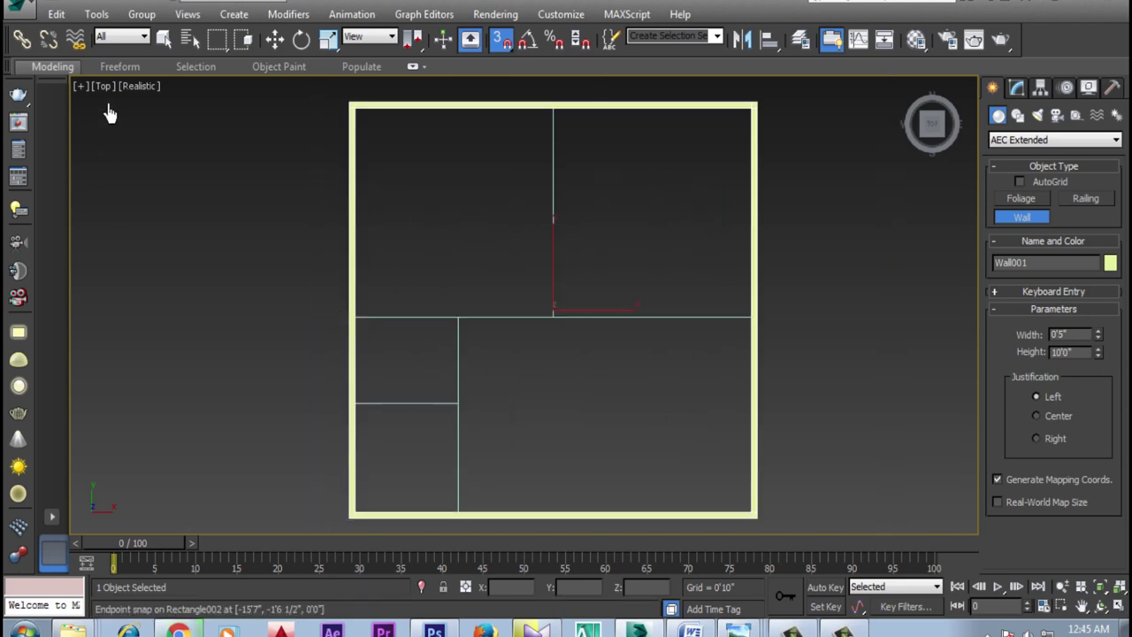
left_click(137, 87)
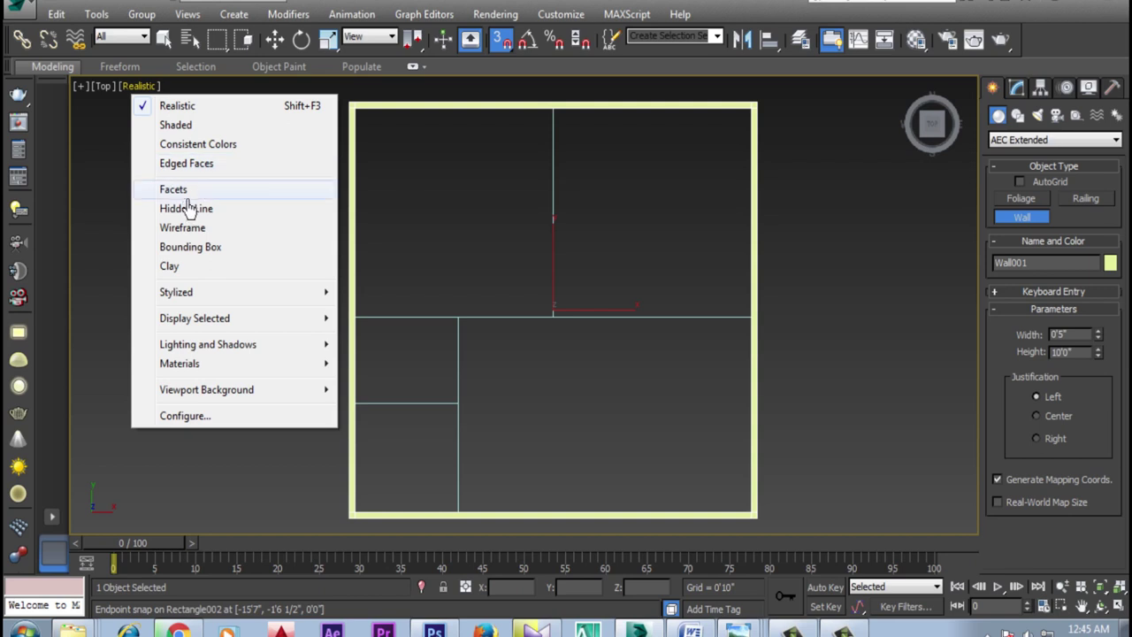
Step: Switch to wireframe, end a wall at the top outer wall, and set Center justification
left_click(177, 229)
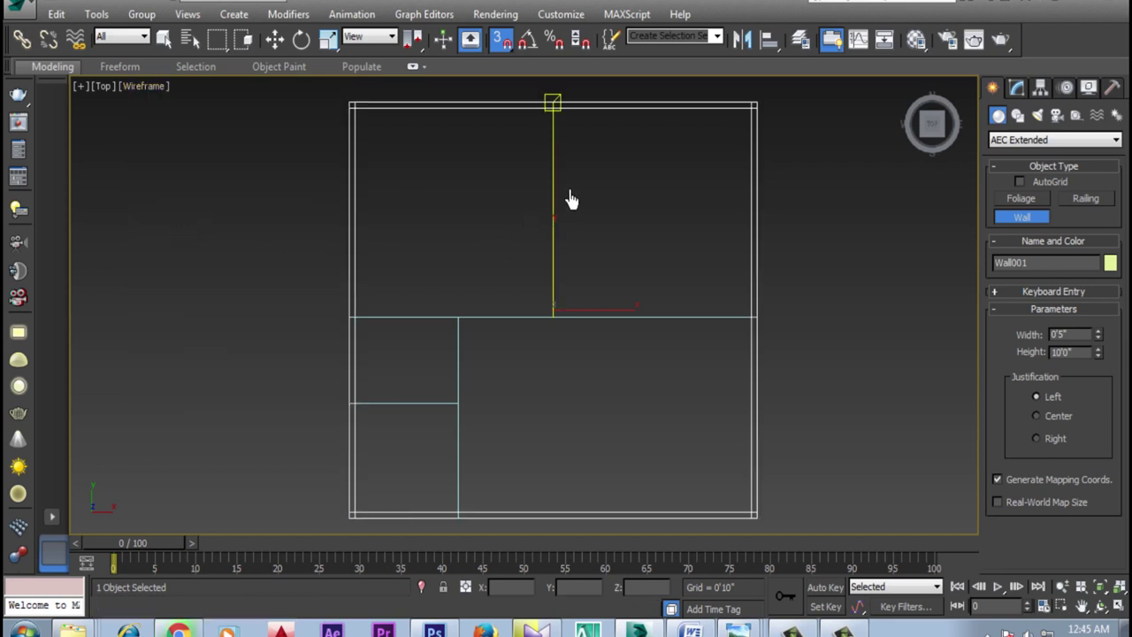
left_click(549, 134)
right_click(558, 150)
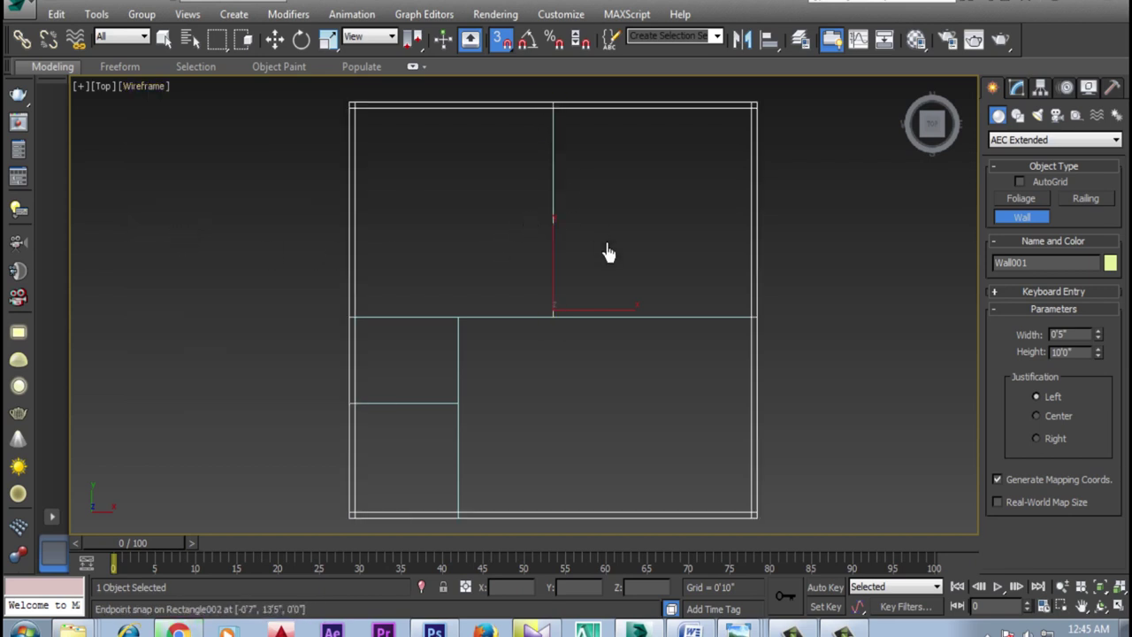
left_click(1063, 423)
middle_click_drag(626, 218, 619, 245)
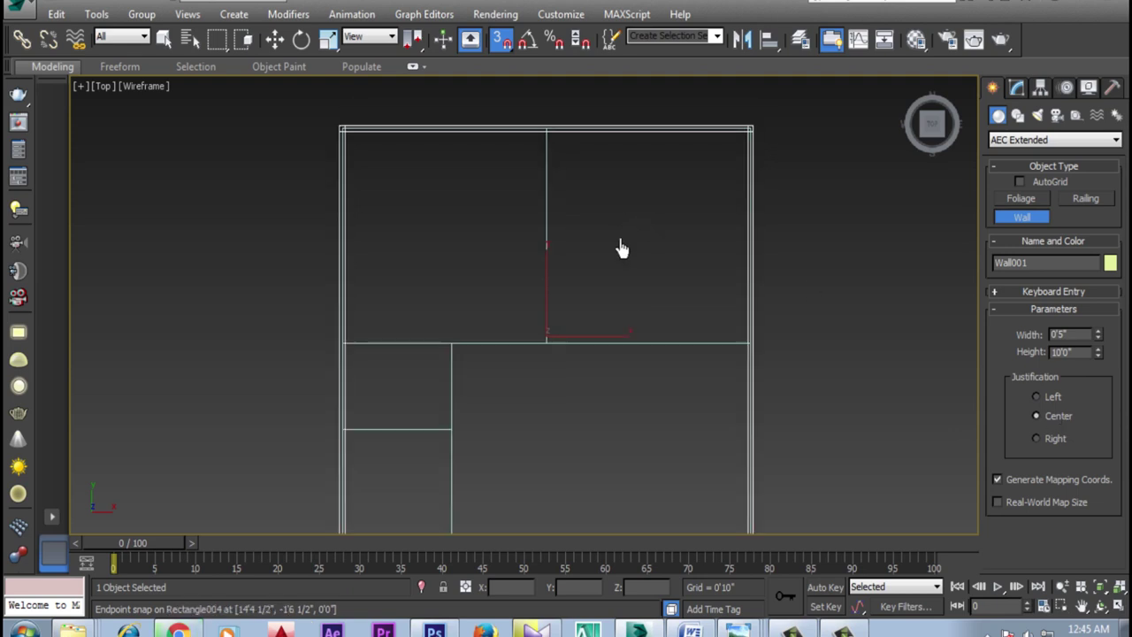
scroll(349, 356, "up", 1)
scroll(349, 357, "up", 1)
Step: Draw a horizontal interior wall across the plan and a vertical wall up to the top
left_click(339, 357)
scroll(232, 336, "down", 2)
left_click(874, 354)
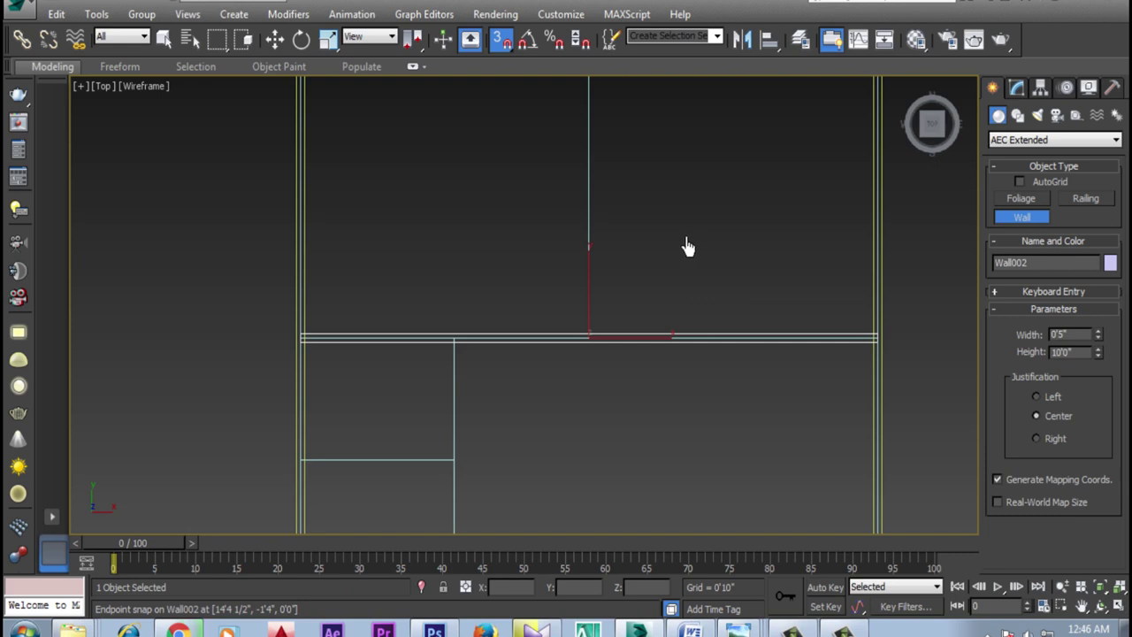
middle_click_drag(687, 245, 655, 386)
left_click(575, 168)
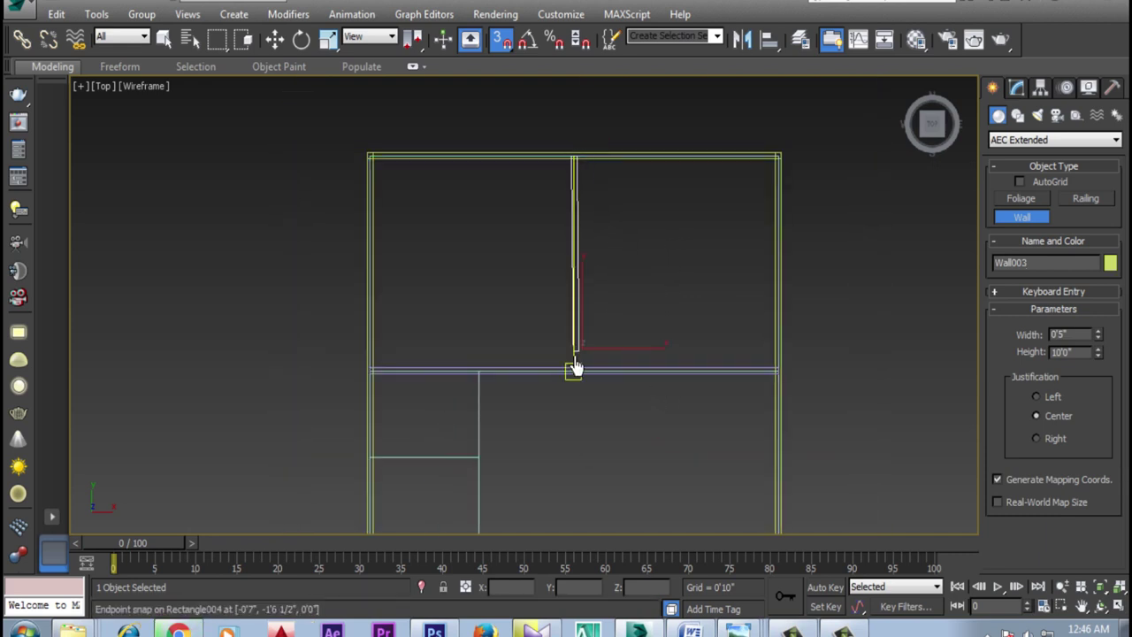
right_click(602, 336)
Step: Add an L-shaped partition running down from a corner and left to the outer wall
scroll(576, 366, "up", 1)
scroll(584, 389, "up", 1)
left_click(585, 387)
right_click(652, 298)
middle_click_drag(475, 435, 513, 295)
scroll(440, 177, "down", 1)
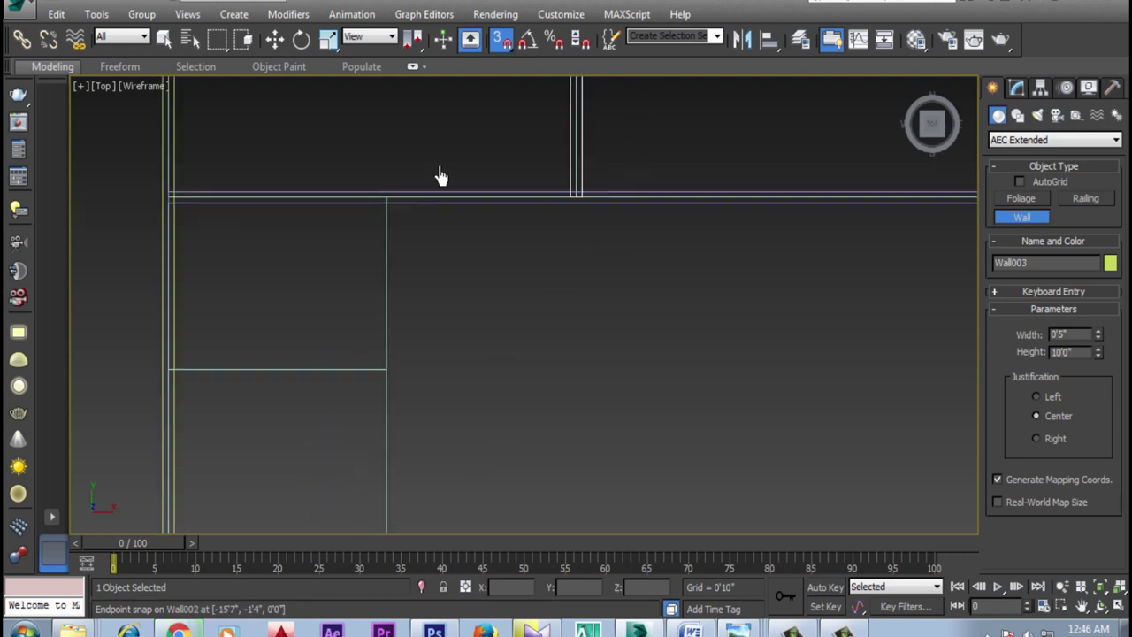
left_click(395, 209)
left_click(393, 374)
left_click(173, 376)
right_click(252, 349)
Step: Run a wall from the middle partition down to the bottom wall, then restore four viewports
middle_click_drag(392, 450, 427, 334)
left_click(425, 257)
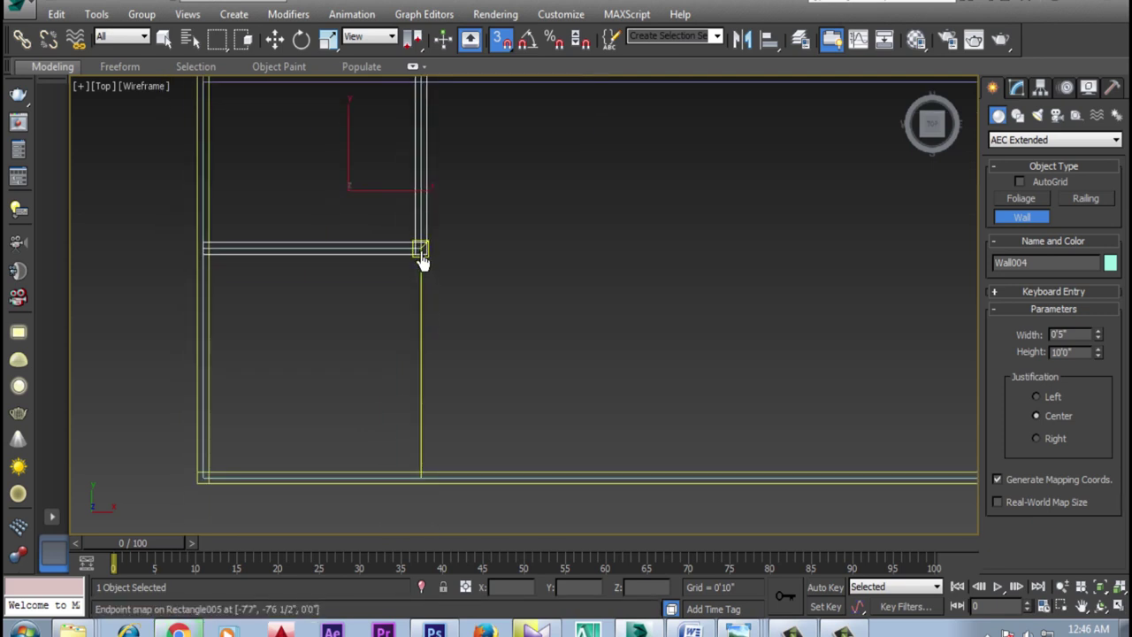
left_click(422, 484)
right_click(528, 392)
scroll(545, 386, "down", 2)
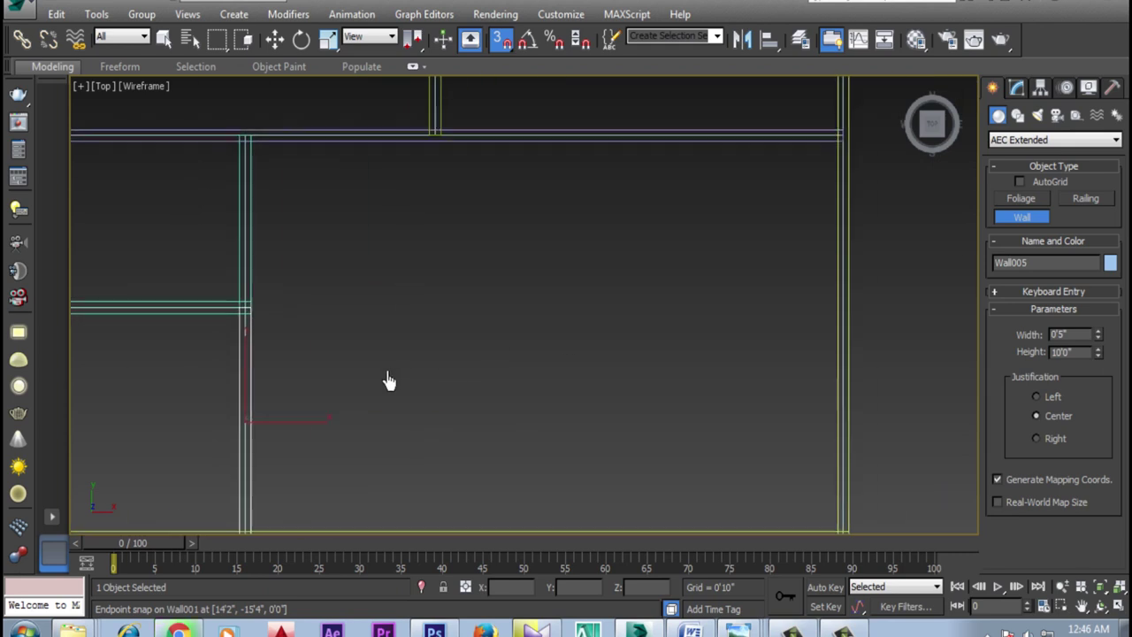
middle_click_drag(554, 387, 568, 394)
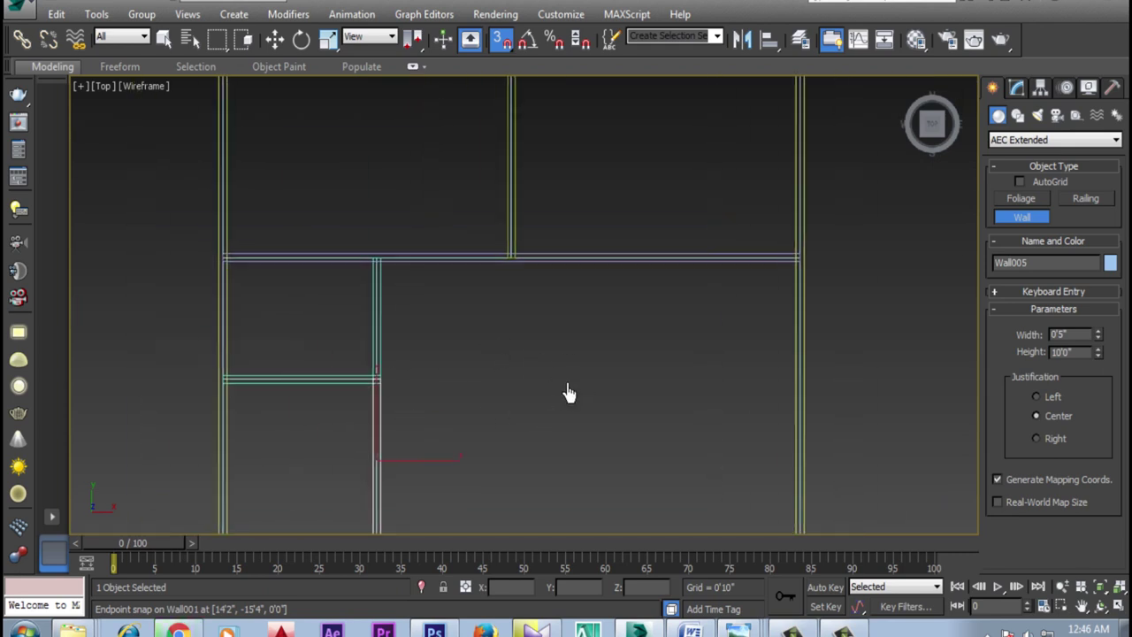
left_click(1118, 609)
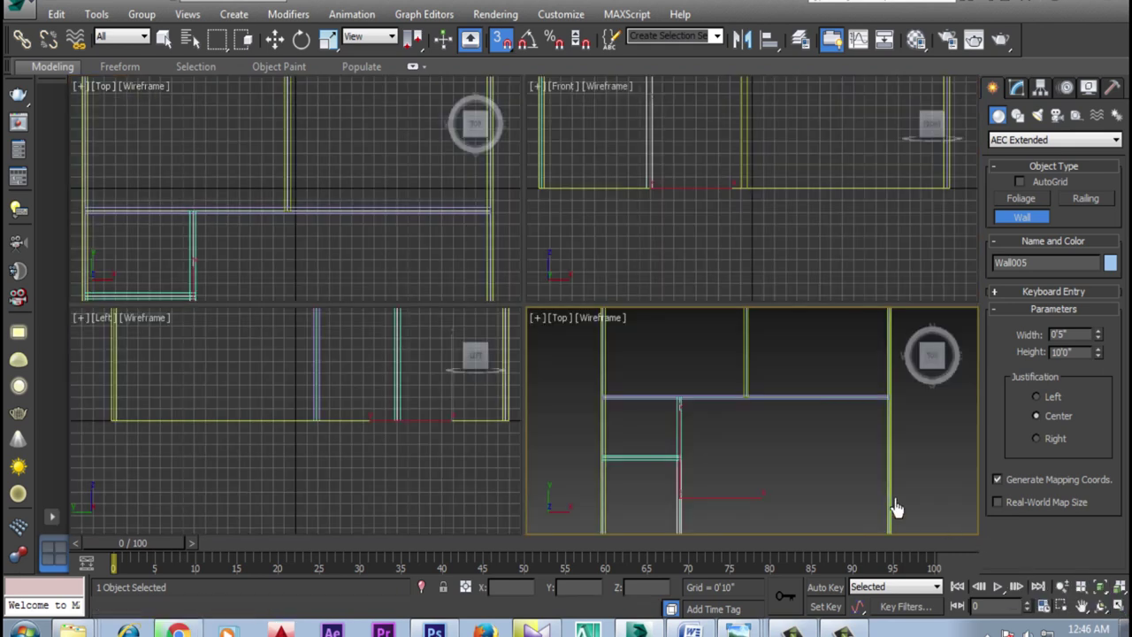
Step: Turn off snapping and stop drawing walls
scroll(788, 459, "down", 2)
scroll(766, 448, "down", 2)
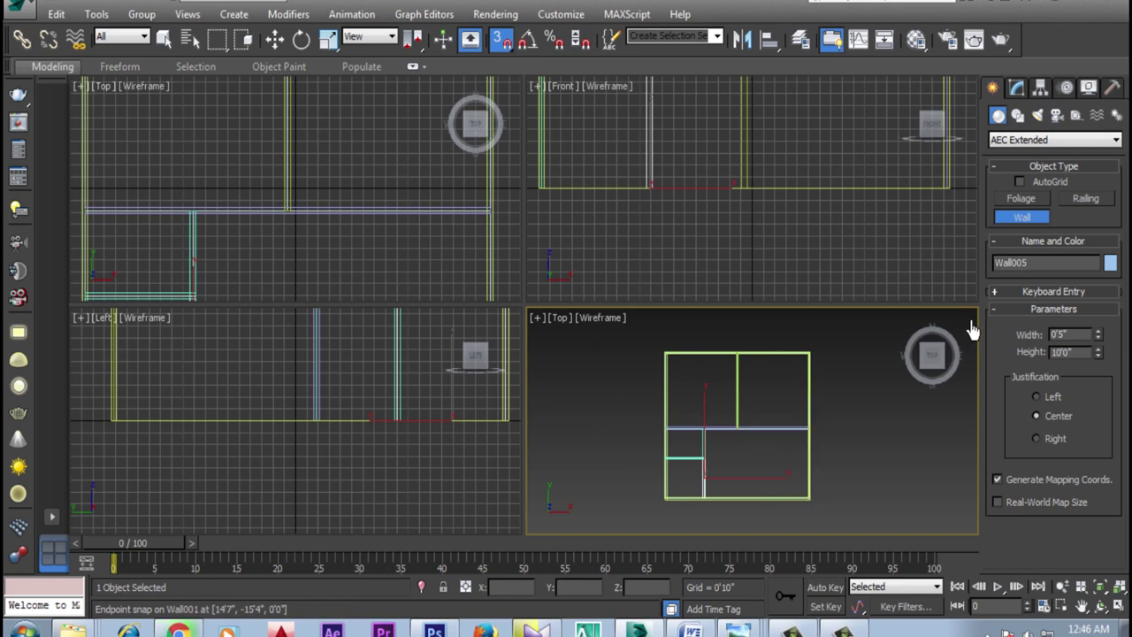
left_click(501, 39)
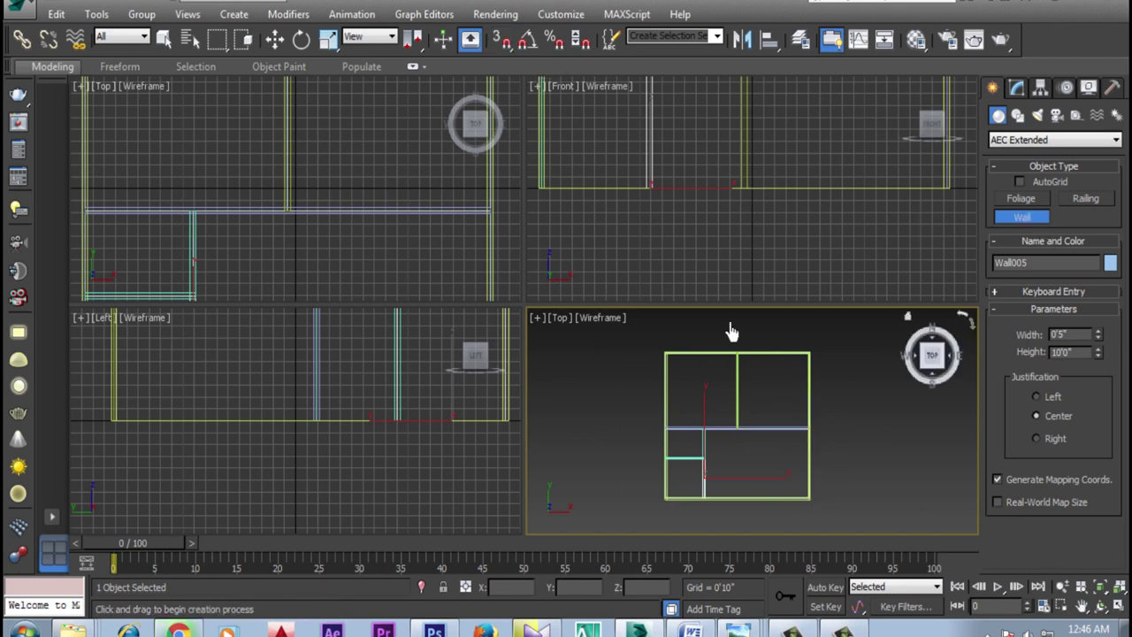
right_click(854, 422)
Step: Maximize the Top viewport, center the floor plan, and orbit it into an angled 3D view
left_click(1120, 615)
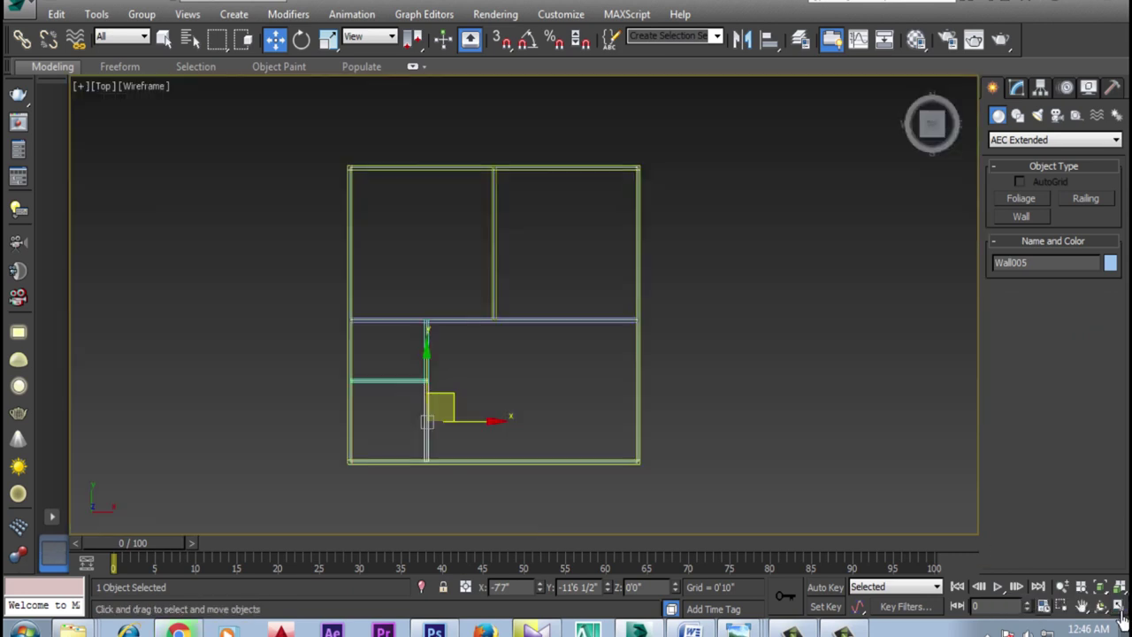
left_click(1100, 606)
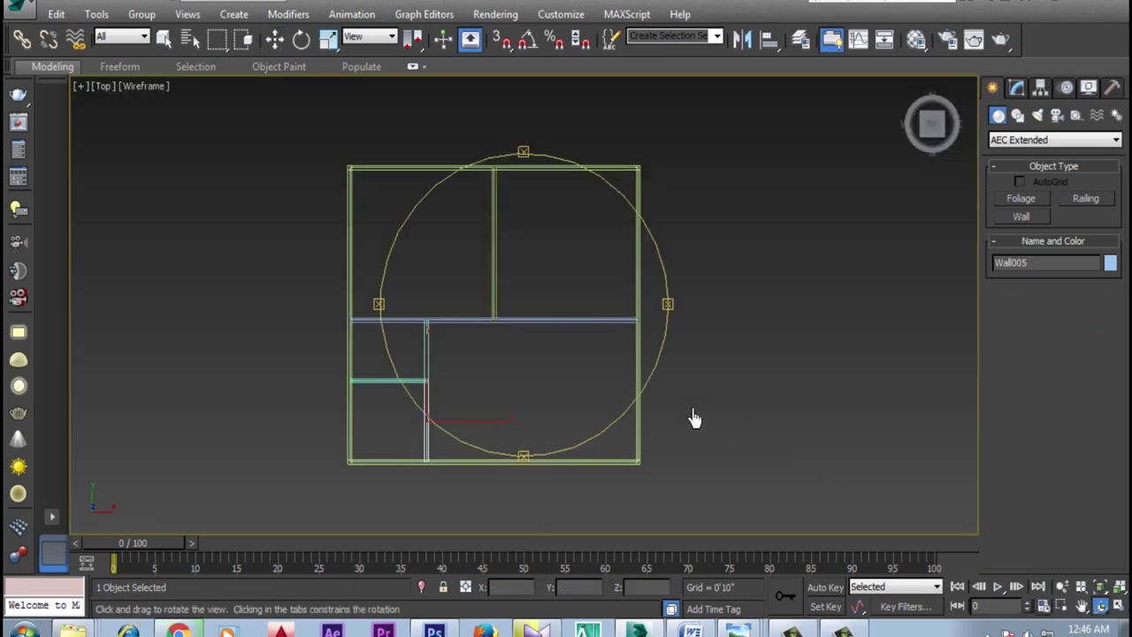
left_click(1120, 608)
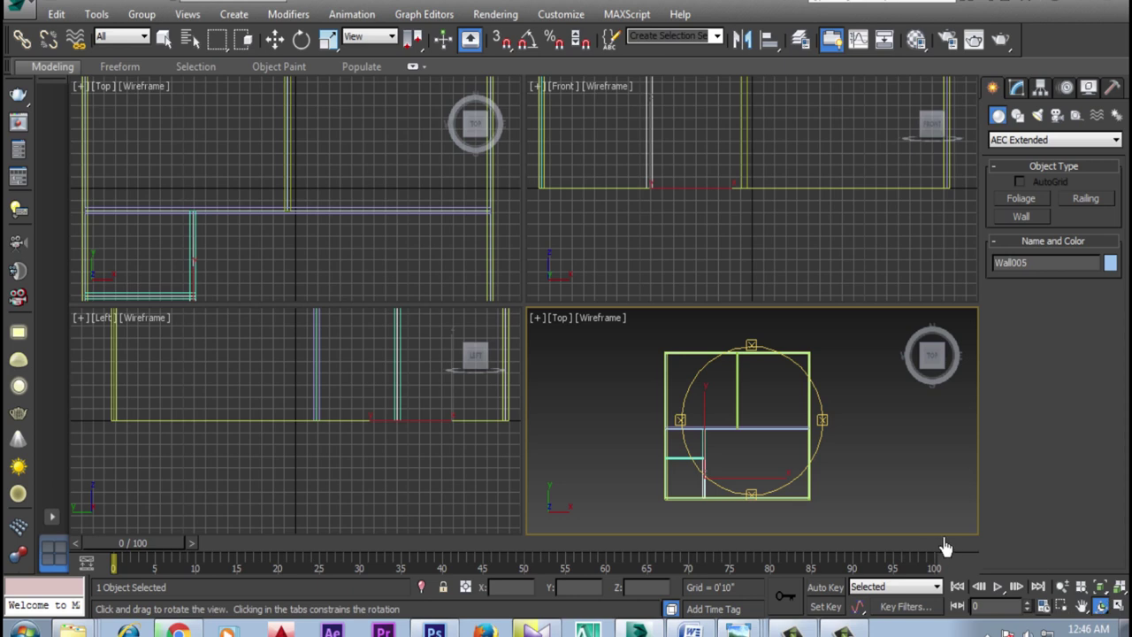
left_click(1120, 608)
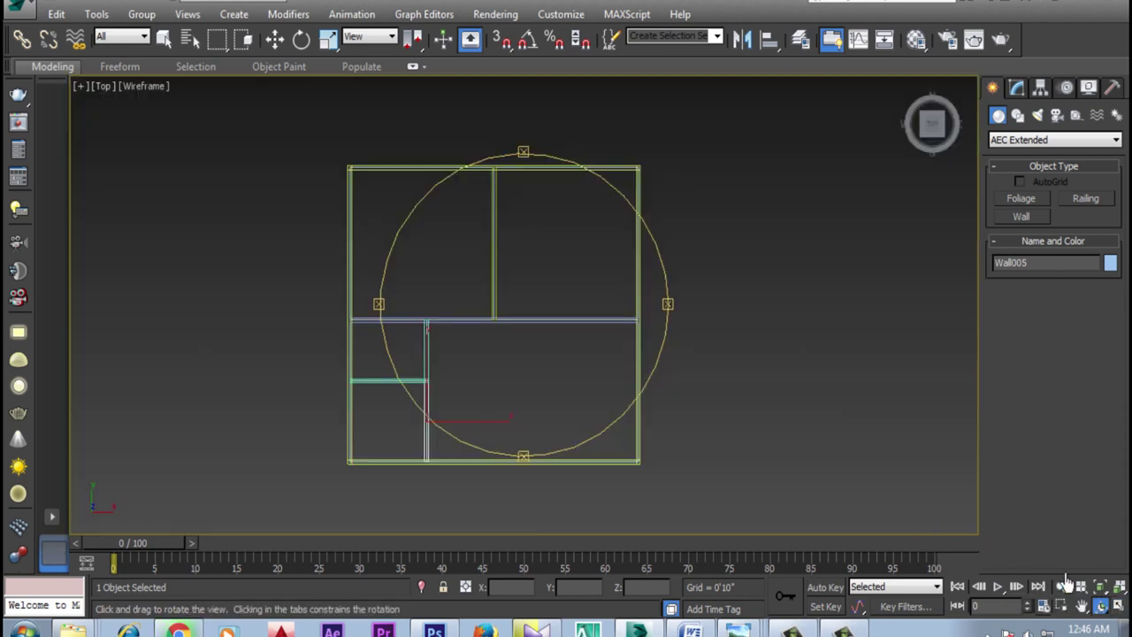
right_click(576, 332)
middle_click_drag(650, 332, 574, 321)
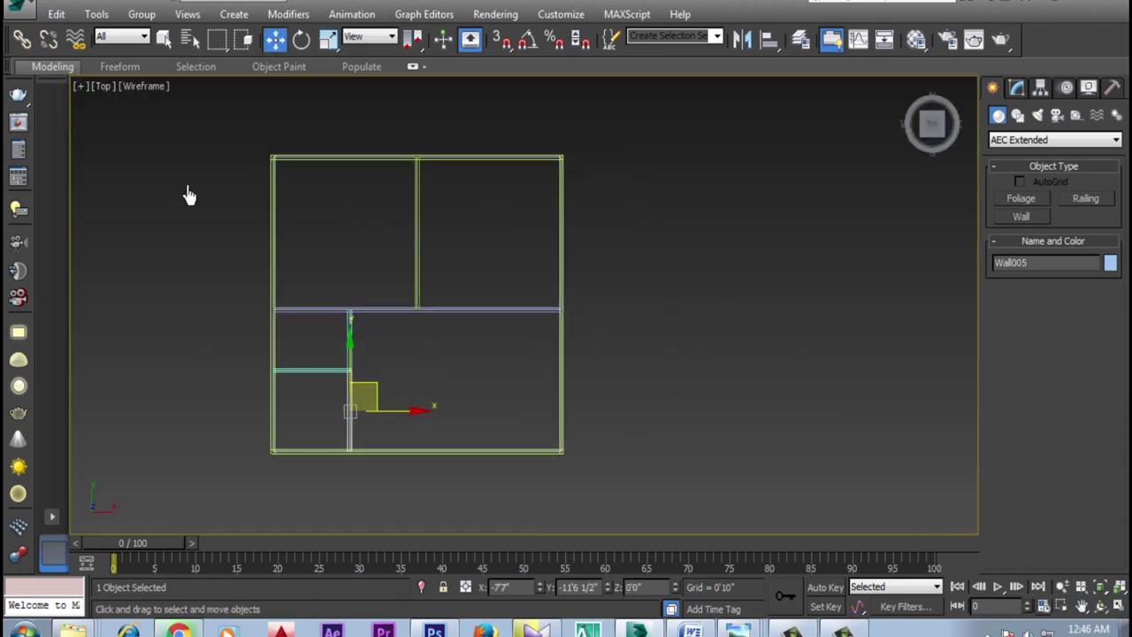
left_click(1101, 609)
mouse_move(566, 392)
left_mouse_down()
mouse_move(533, 352)
mouse_move(543, 299)
mouse_move(597, 272)
mouse_move(513, 349)
mouse_move(640, 321)
left_mouse_up()
right_click(640, 321)
left_click(181, 88)
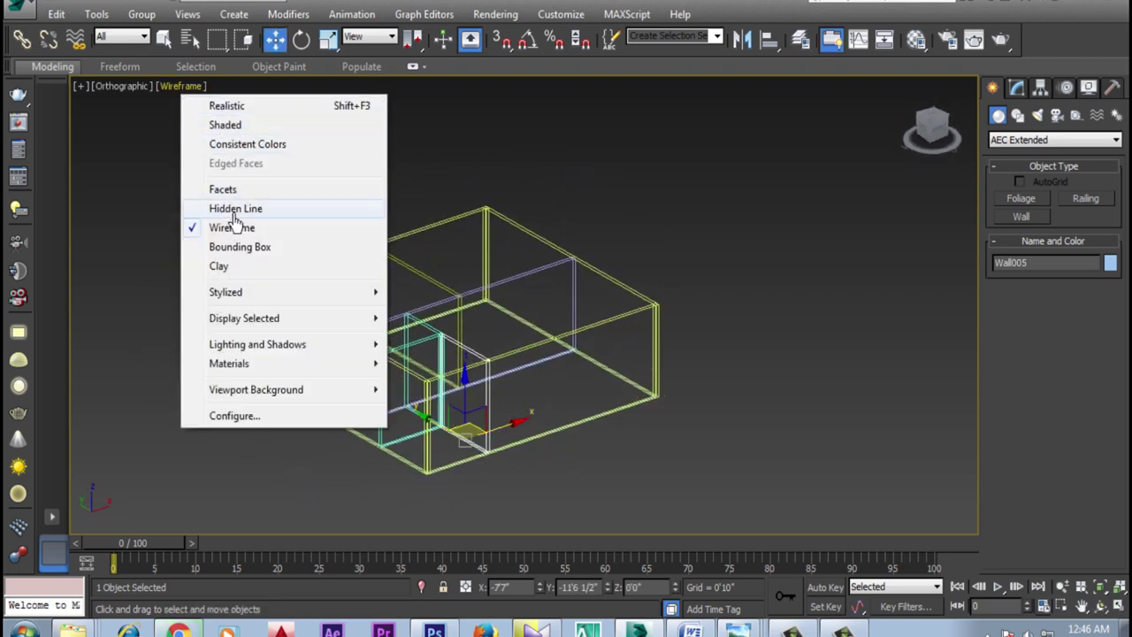
Step: Set the viewport to Shaded, then orbit and pan for a near top-down look at the five rooms
left_click(224, 125)
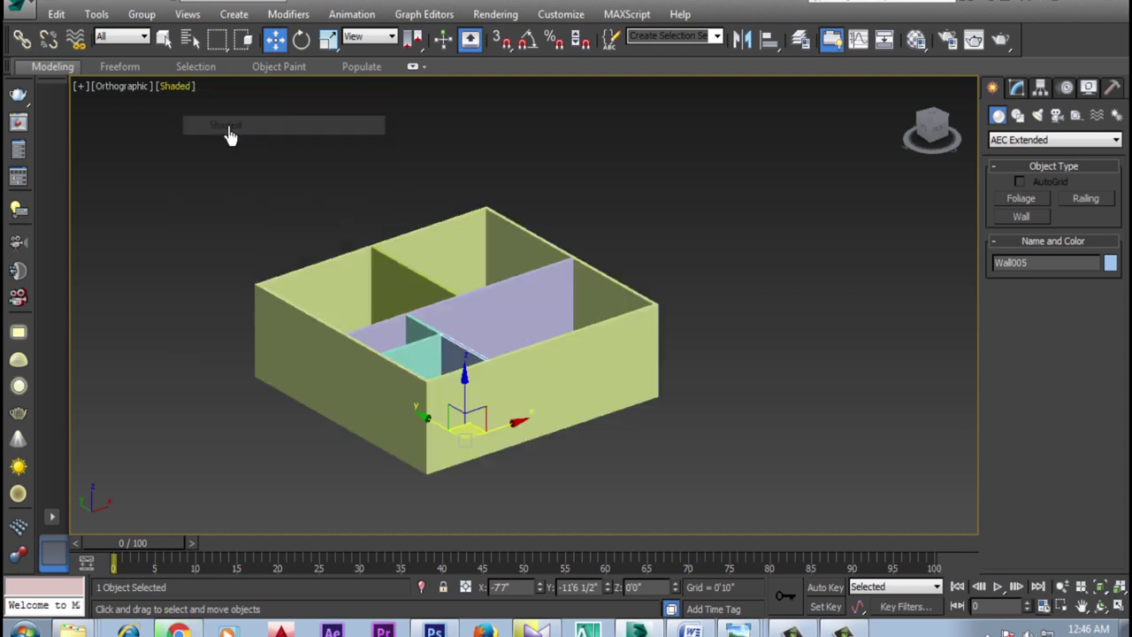
left_click(1101, 607)
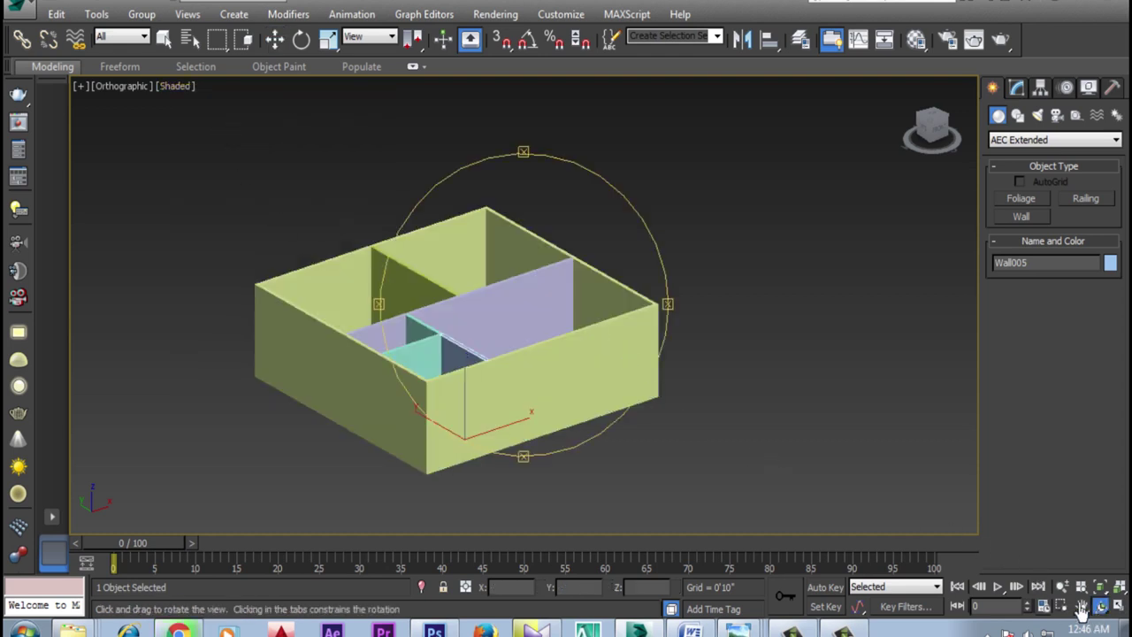
mouse_move(516, 356)
left_mouse_down()
mouse_move(444, 401)
mouse_move(372, 392)
mouse_move(362, 410)
mouse_move(586, 341)
left_mouse_up()
key("w")
scroll(594, 435, "up", 2)
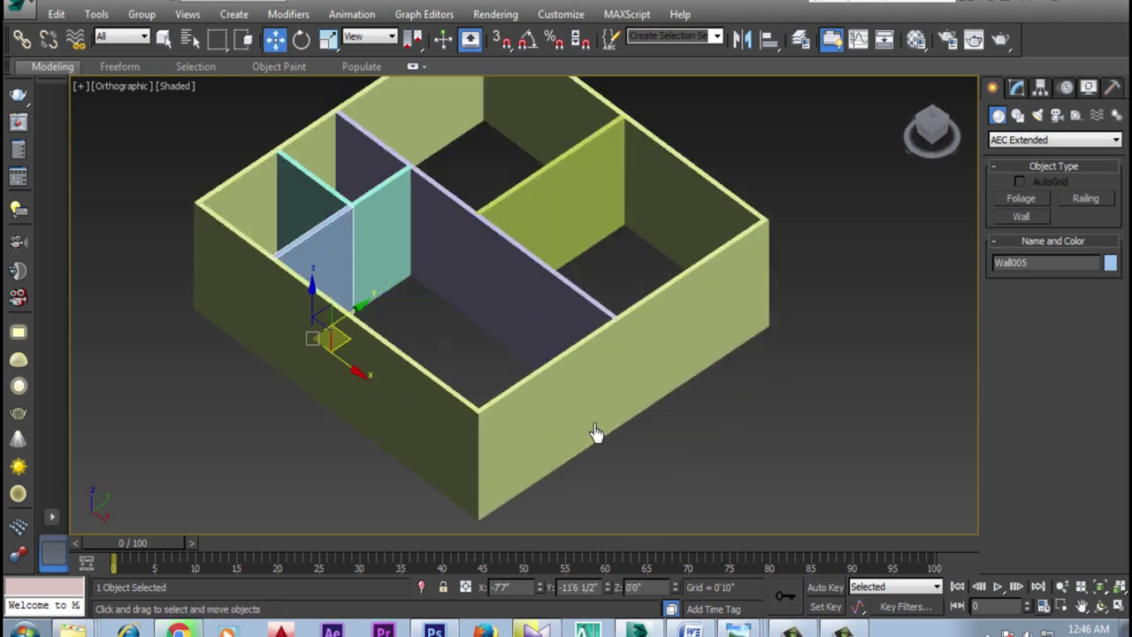
middle_click_drag(269, 148, 287, 209)
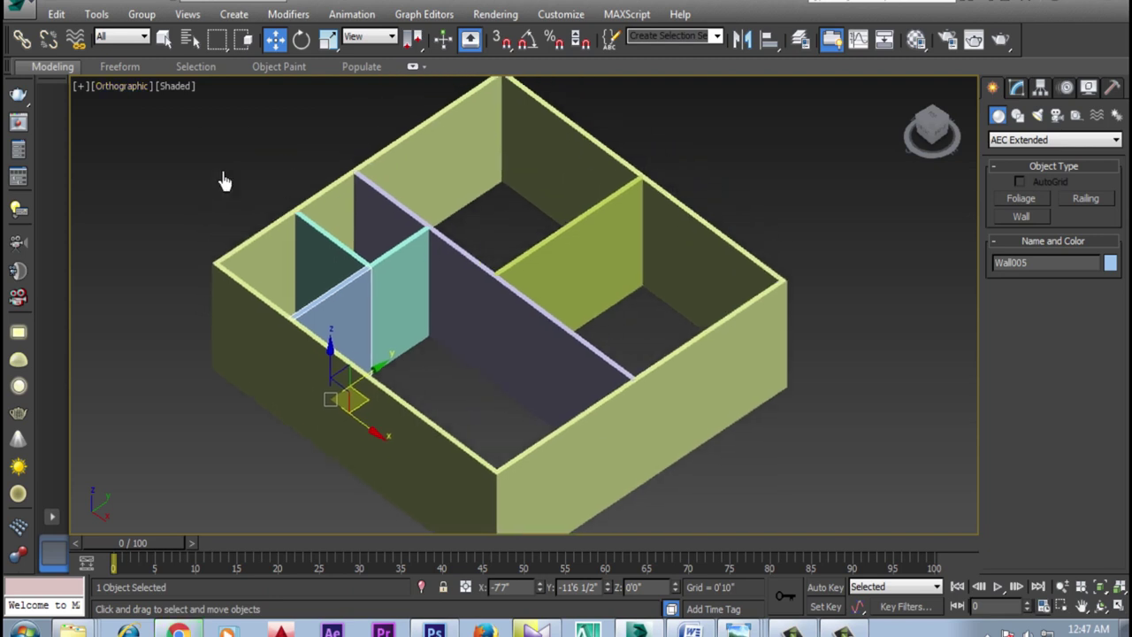
left_click(131, 88)
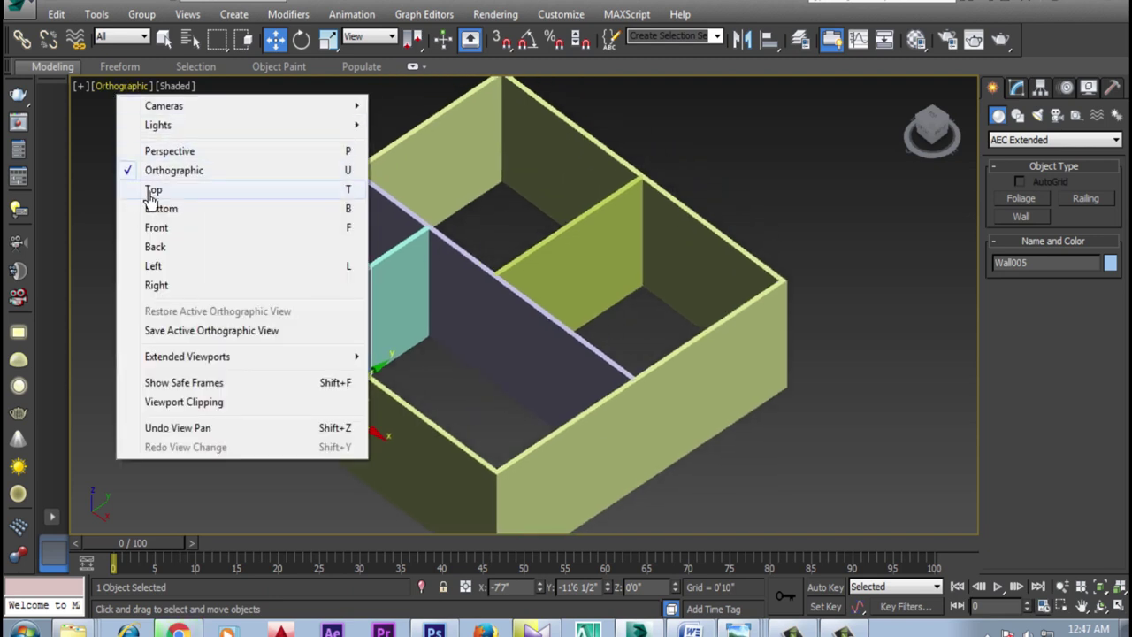
Step: Switch to the Top view and choose the Pivot door type from the Doors category
left_click(145, 189)
scroll(586, 354, "down", 5)
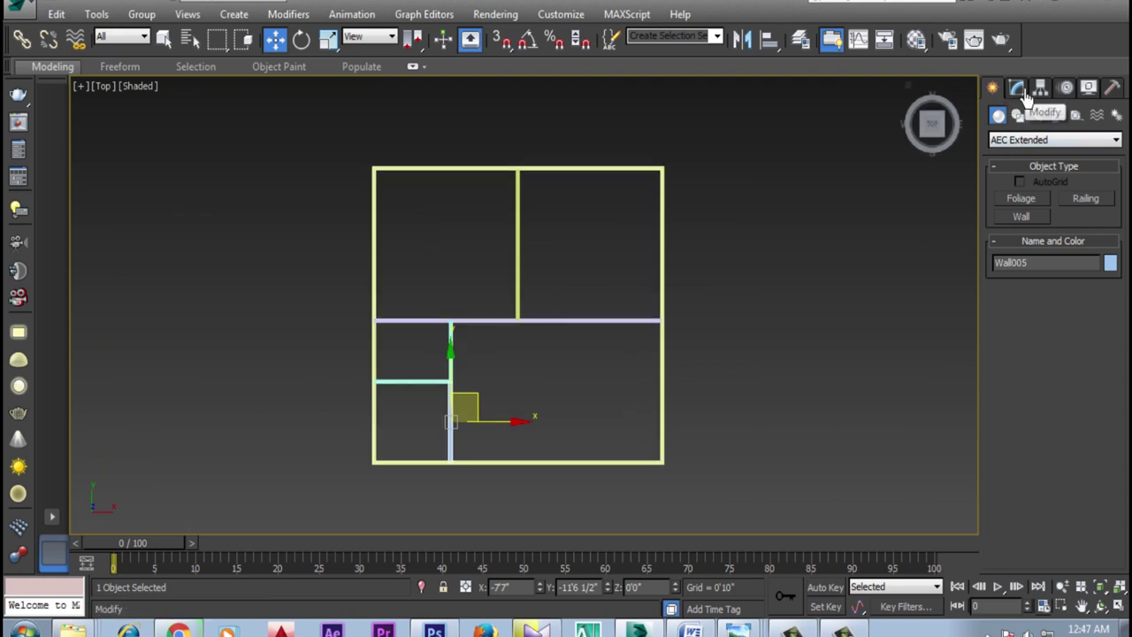
left_click(1014, 143)
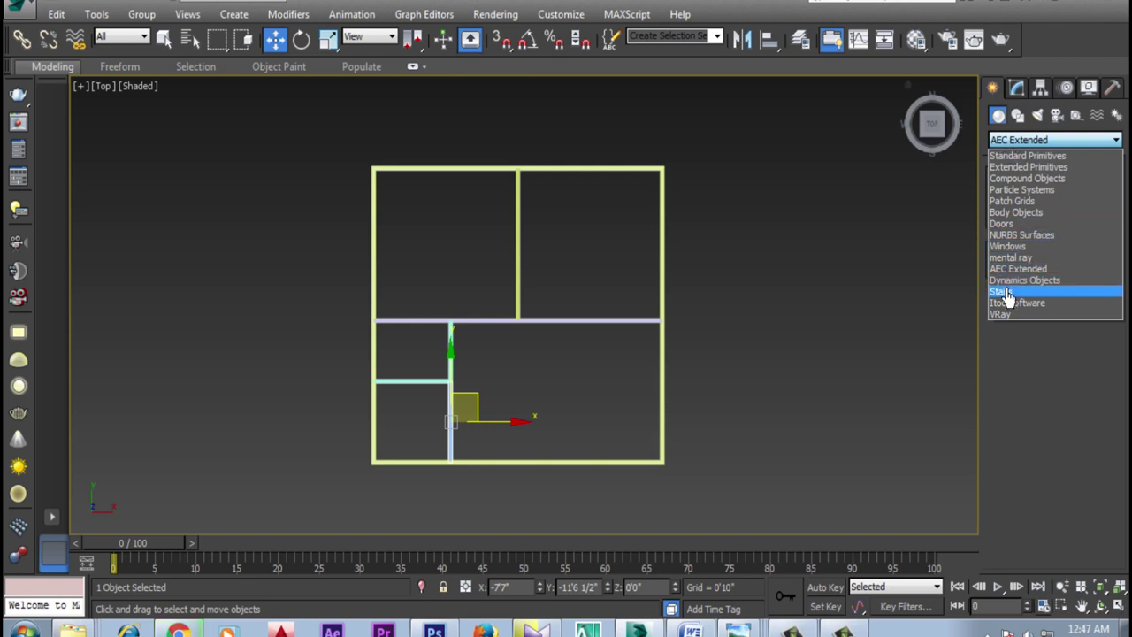
left_click(1004, 223)
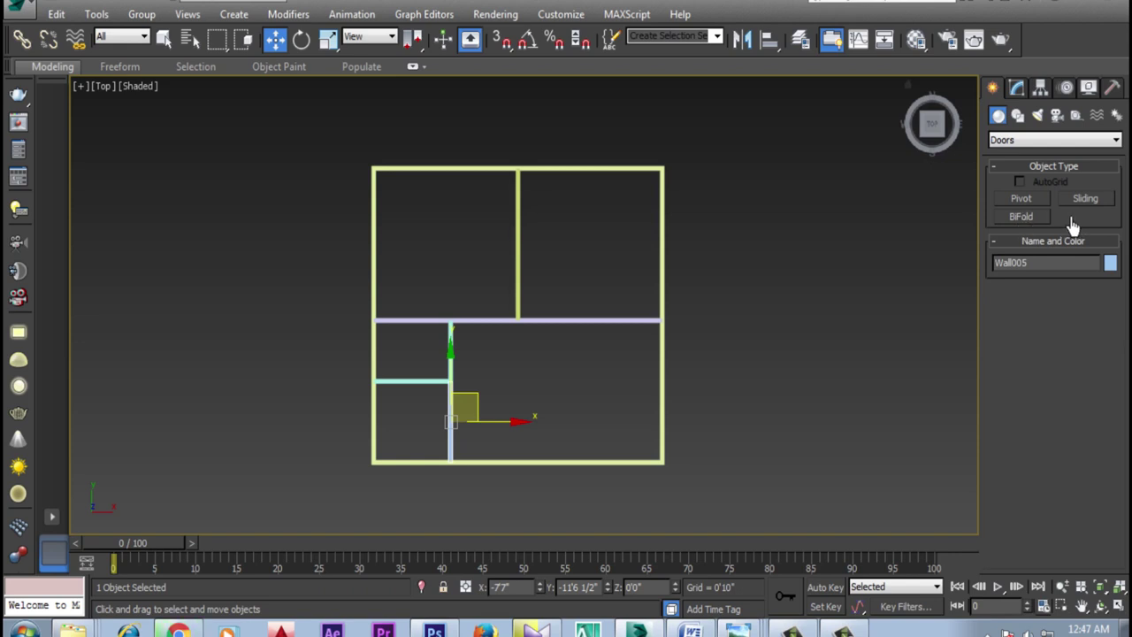
left_click(1021, 217)
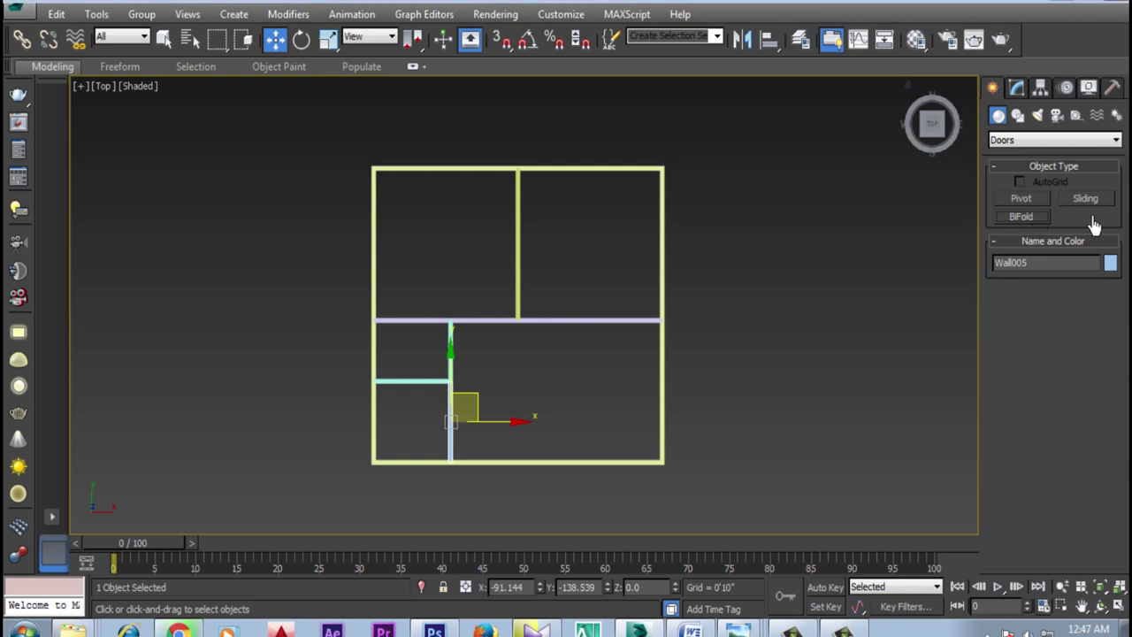
left_click(1027, 215)
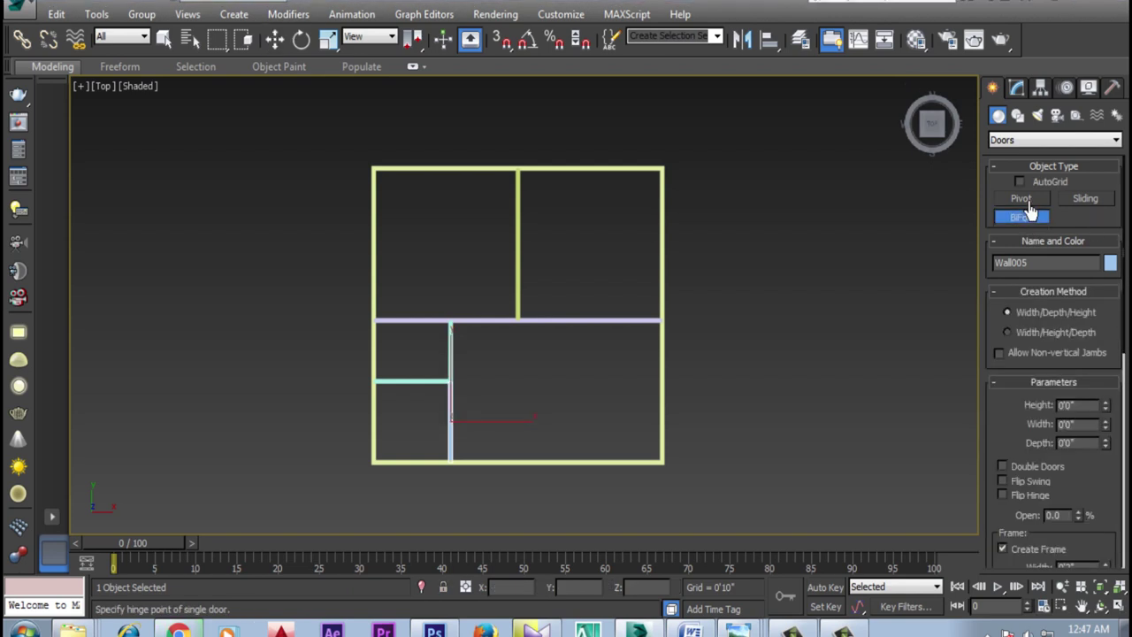
left_click(1026, 200)
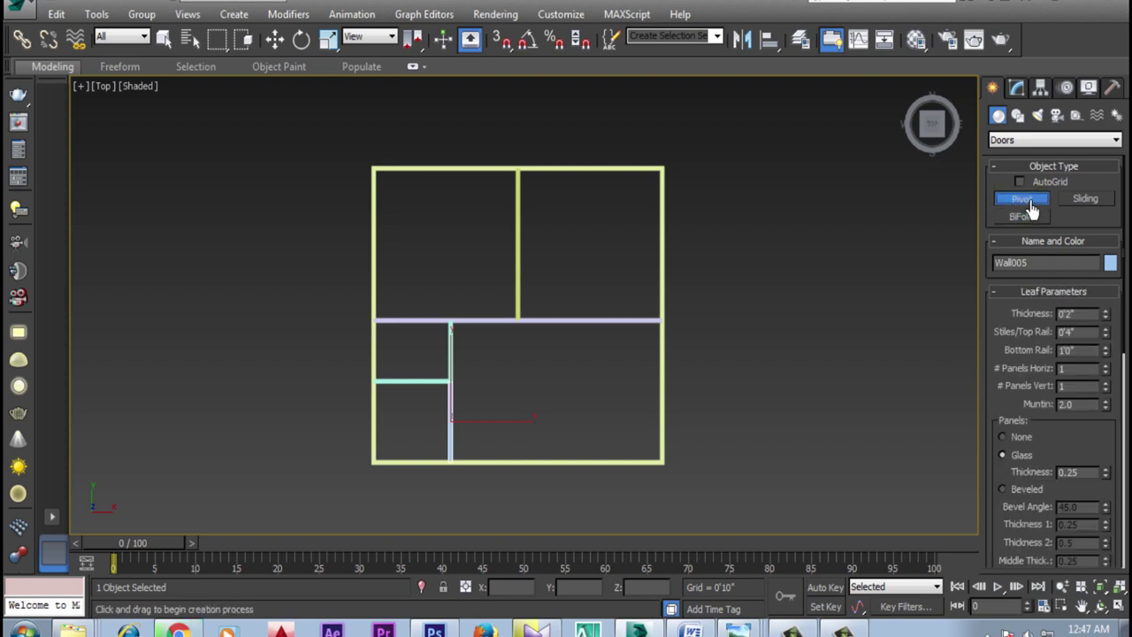
Step: Zoom in on the door location, turn snapping on, and set the view to Wireframe
middle_click_drag(471, 341, 409, 372)
scroll(434, 353, "up", 4)
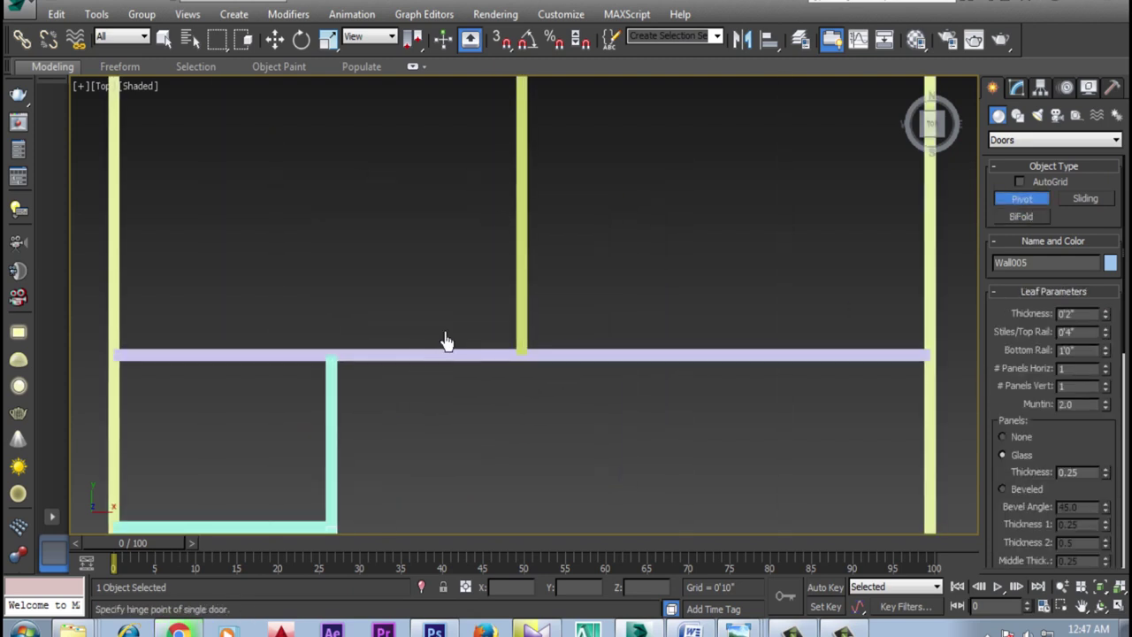
key("s")
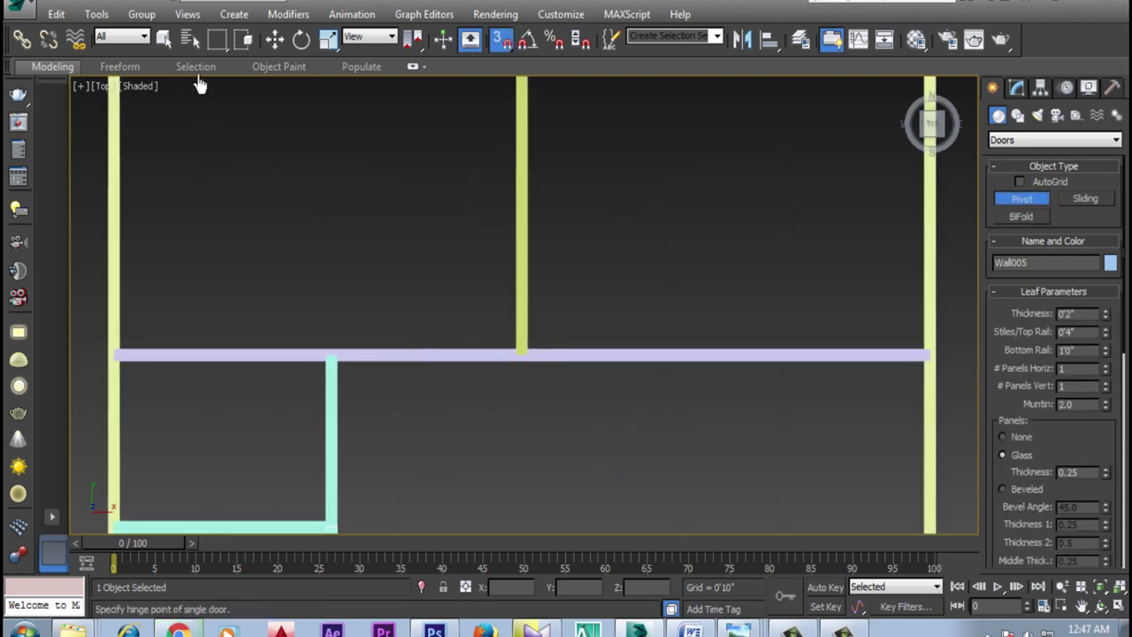
left_click(130, 88)
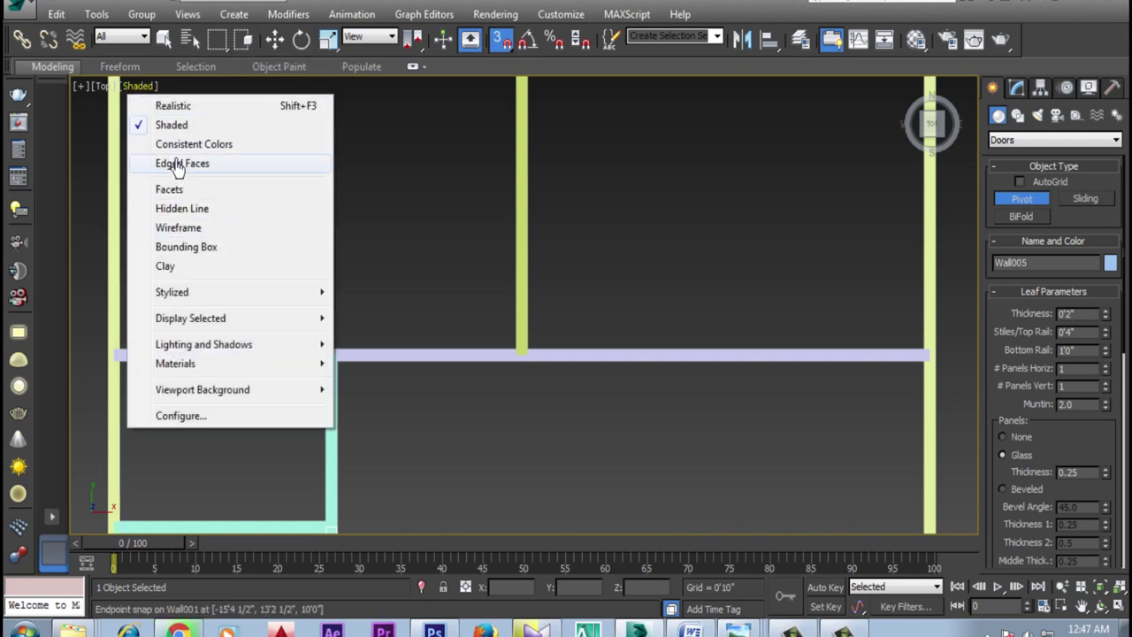
left_click(186, 227)
Step: Enable Edge/Segment snapping in the snap settings
scroll(478, 372, "up", 2)
scroll(451, 327, "up", 2)
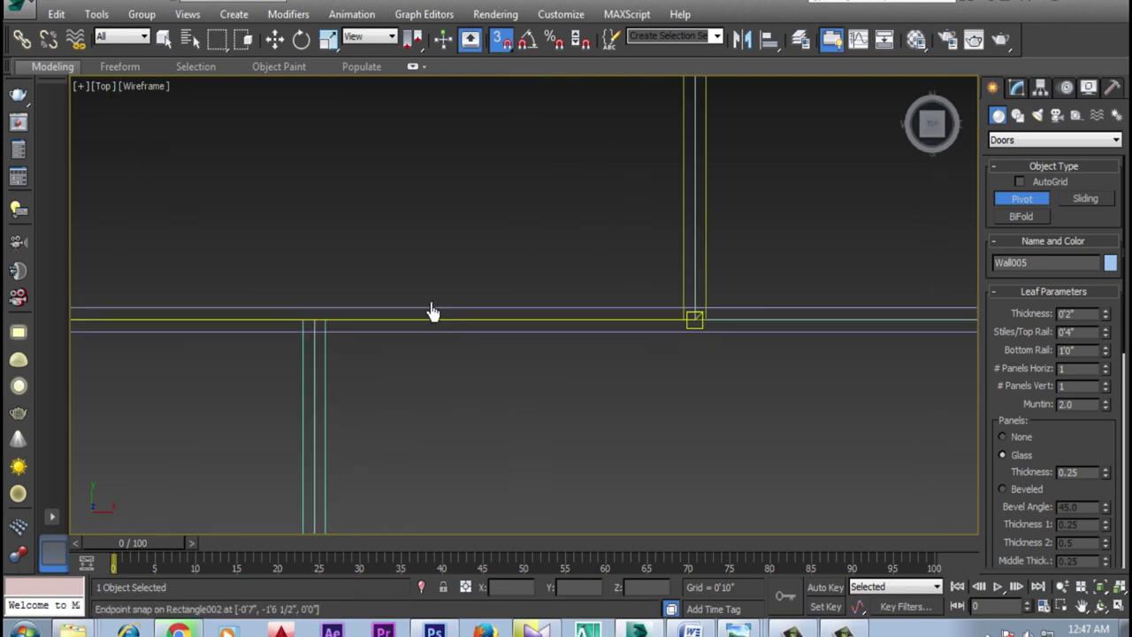
right_click(502, 46)
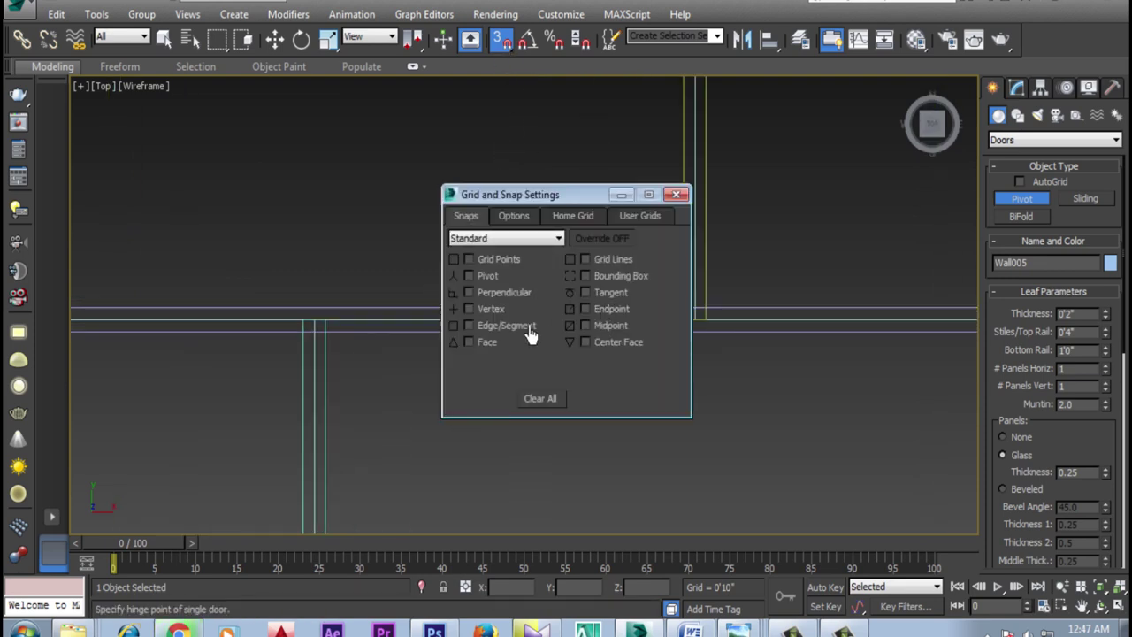
left_click(678, 195)
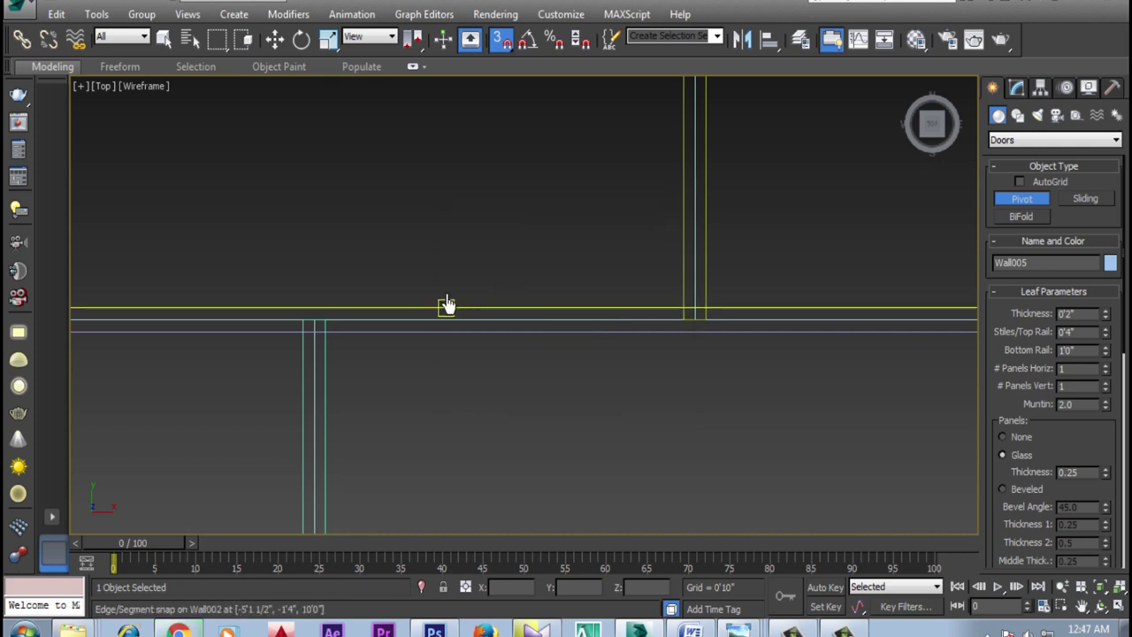
Step: Draw a pivot door along the long horizontal wall, setting its width, depth and height
left_click_drag(428, 306, 614, 311)
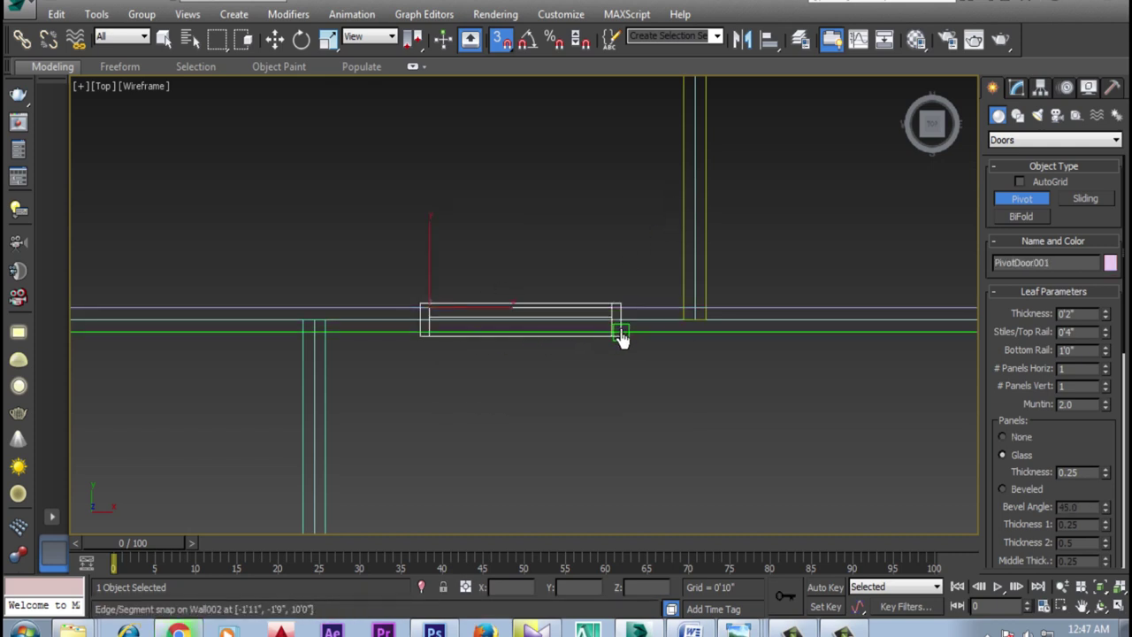
scroll(616, 325, "up", 2)
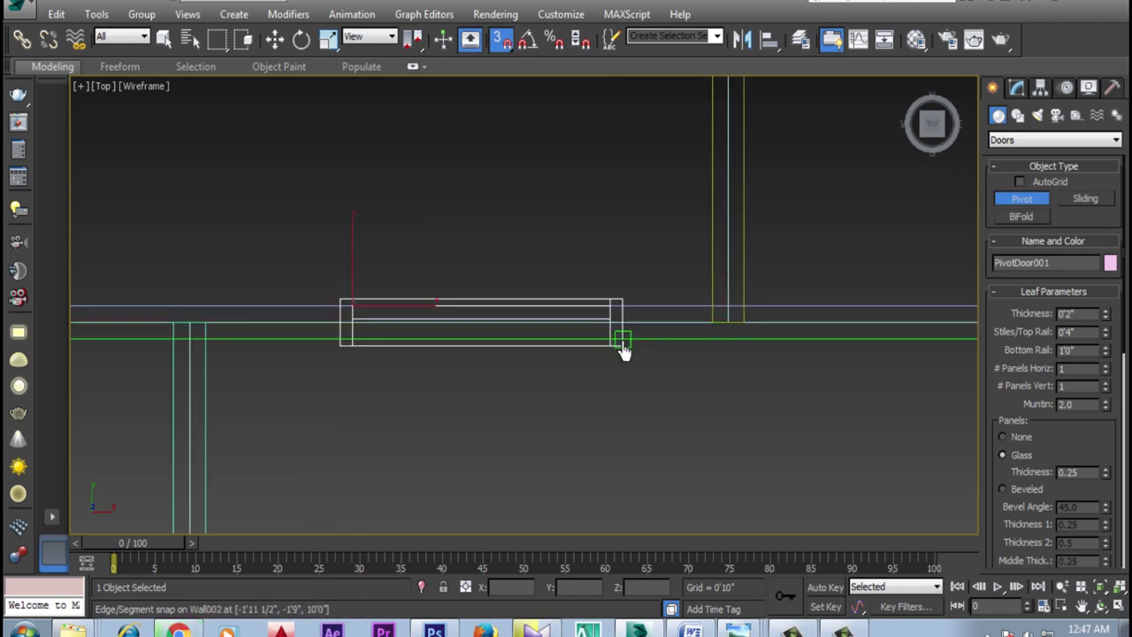
scroll(621, 352, "down", 4)
left_click(620, 349)
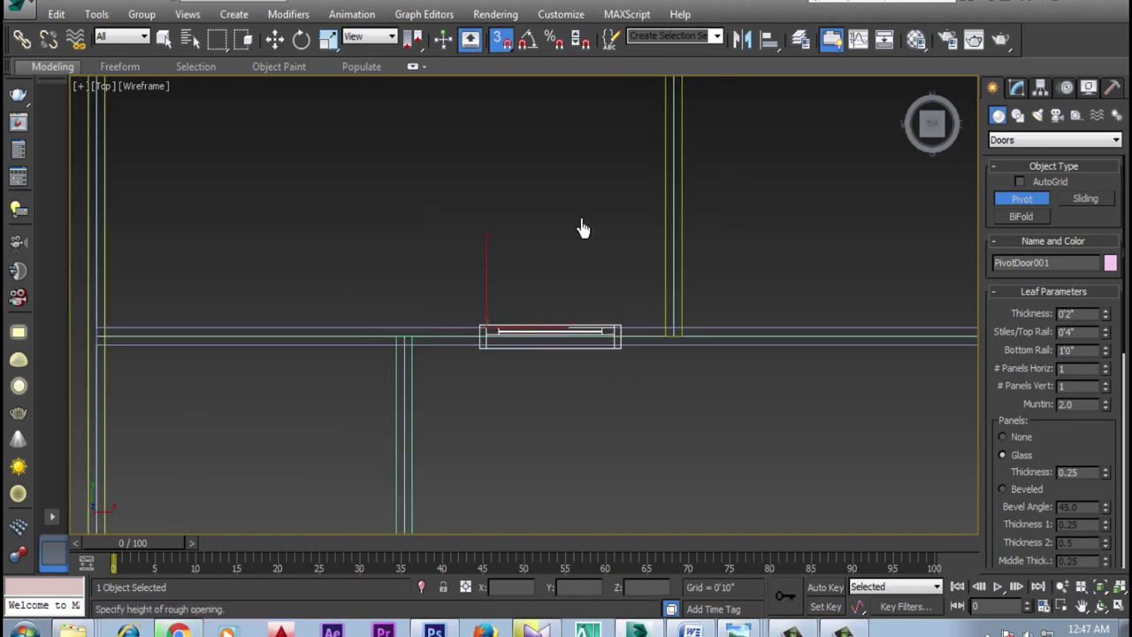
left_click(591, 146)
right_click(728, 417)
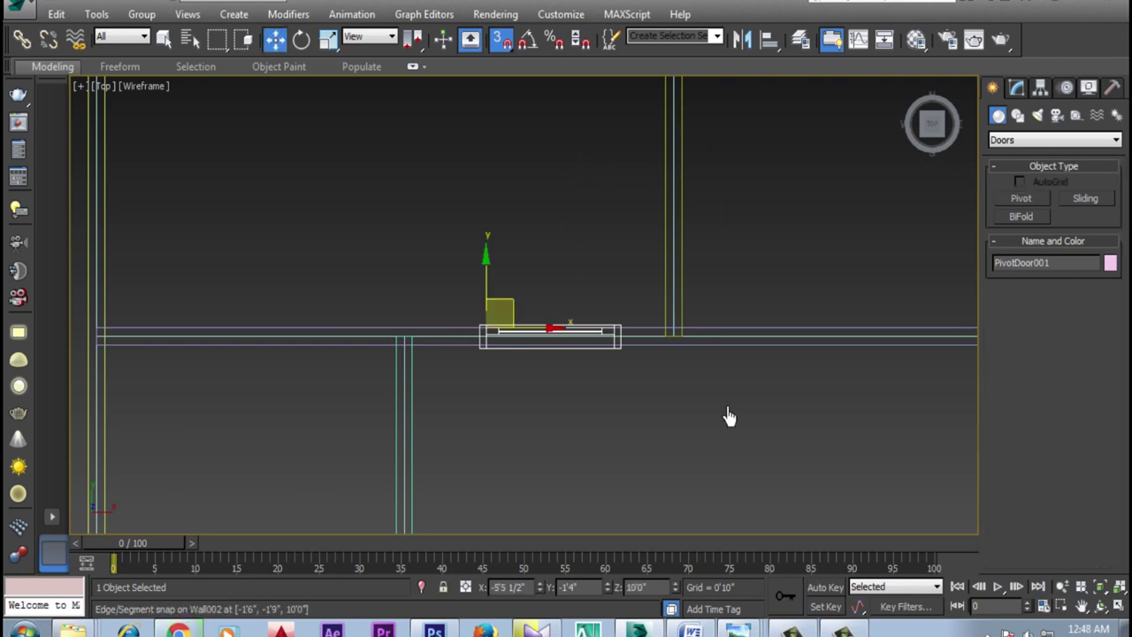
Step: Move the wall holding the door up onto the yellow wall line
middle_click_drag(728, 417, 569, 321)
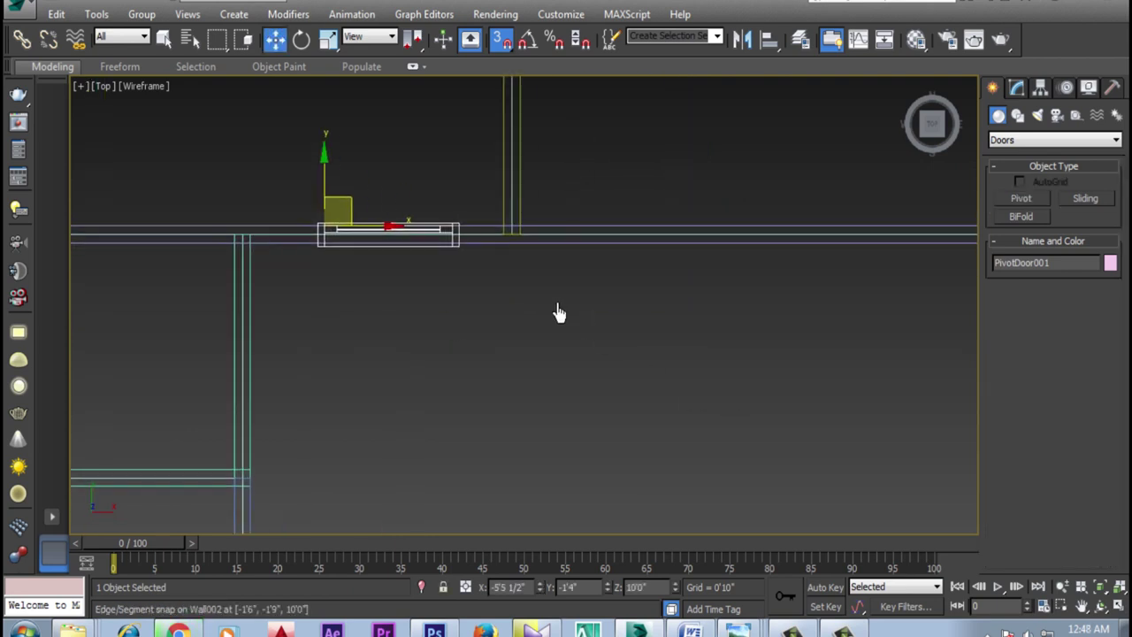
scroll(530, 320, "down", 3)
scroll(506, 354, "down", 1)
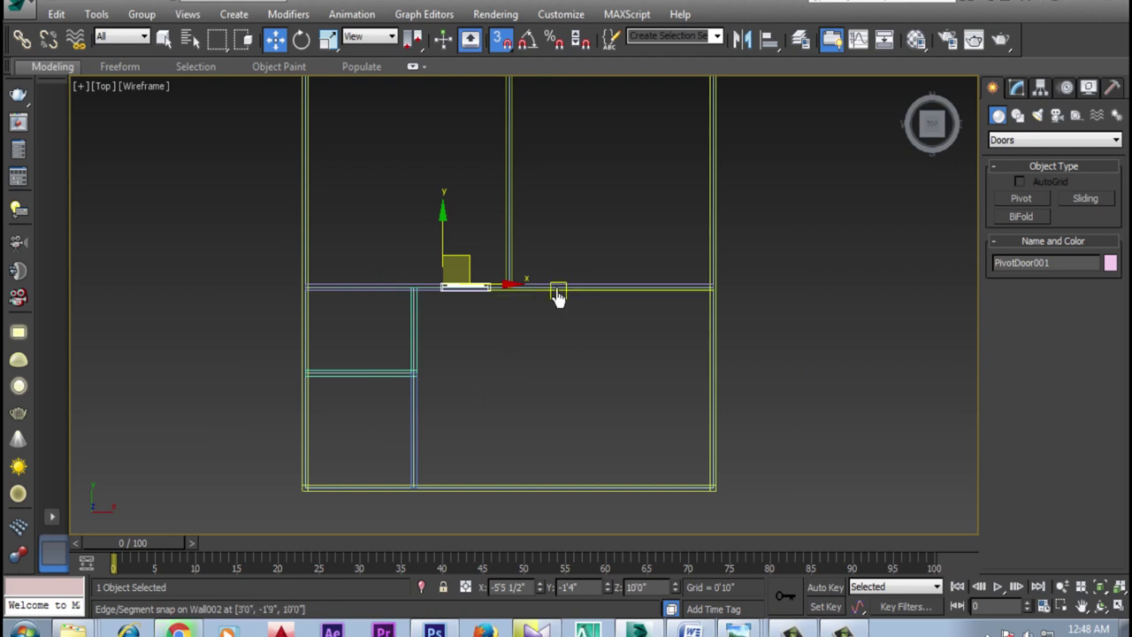
scroll(555, 291, "up", 4)
scroll(525, 290, "up", 2)
left_click(513, 326)
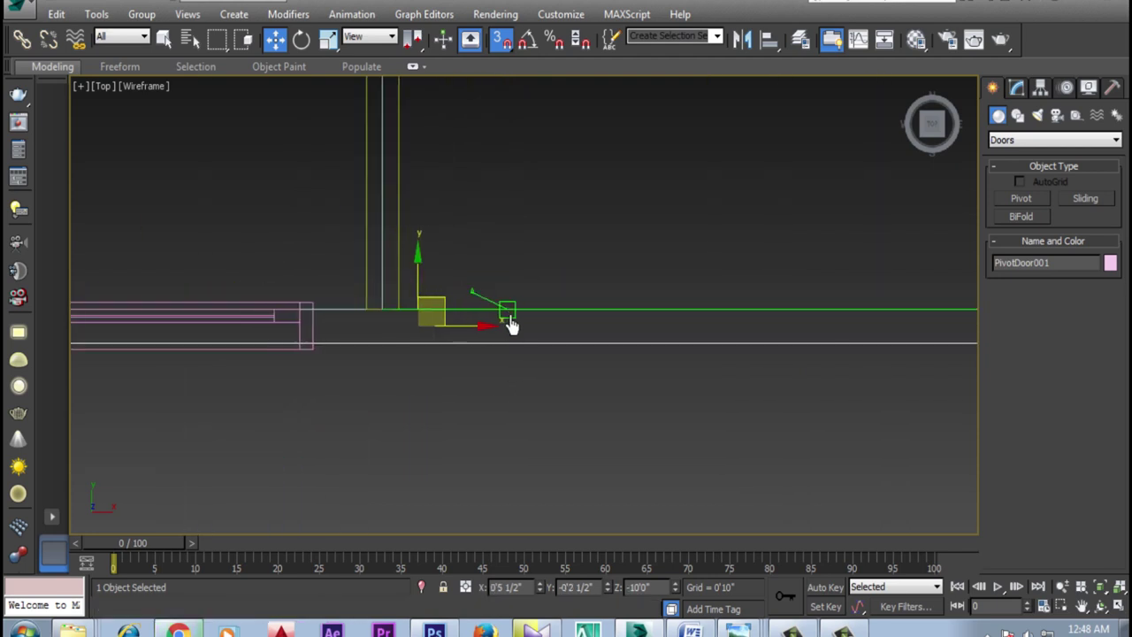
left_click_drag(548, 340, 888, 289)
Step: Draw BiFoldDoor001 along the horizontal wall beside the pivot door, setting width, depth and height
left_click(1026, 218)
left_click_drag(506, 292, 734, 298)
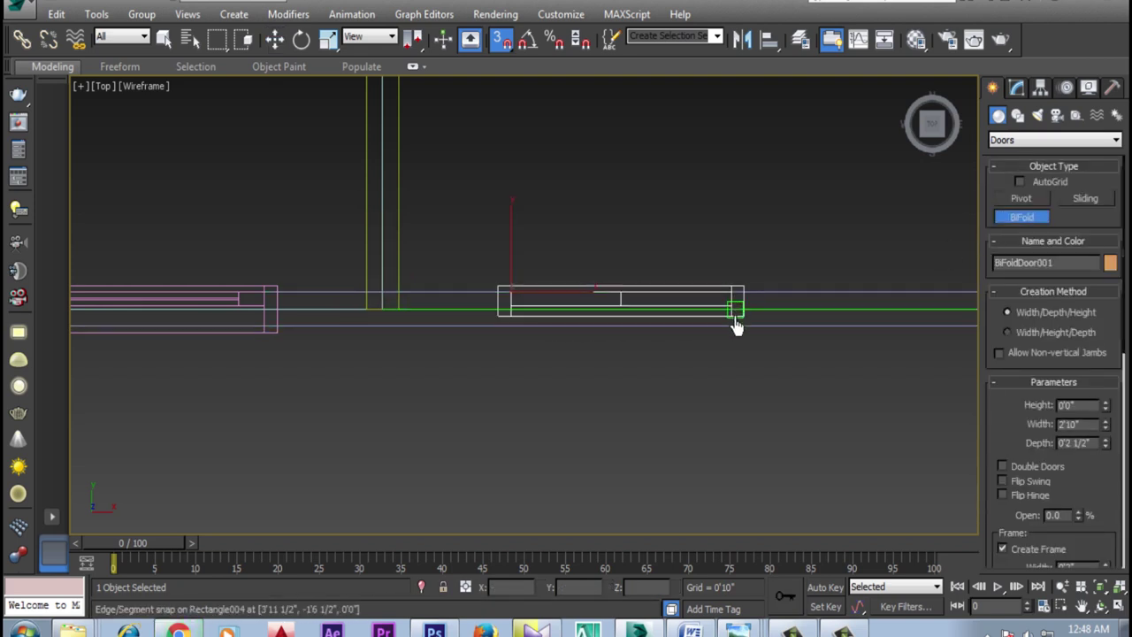
left_click(737, 330)
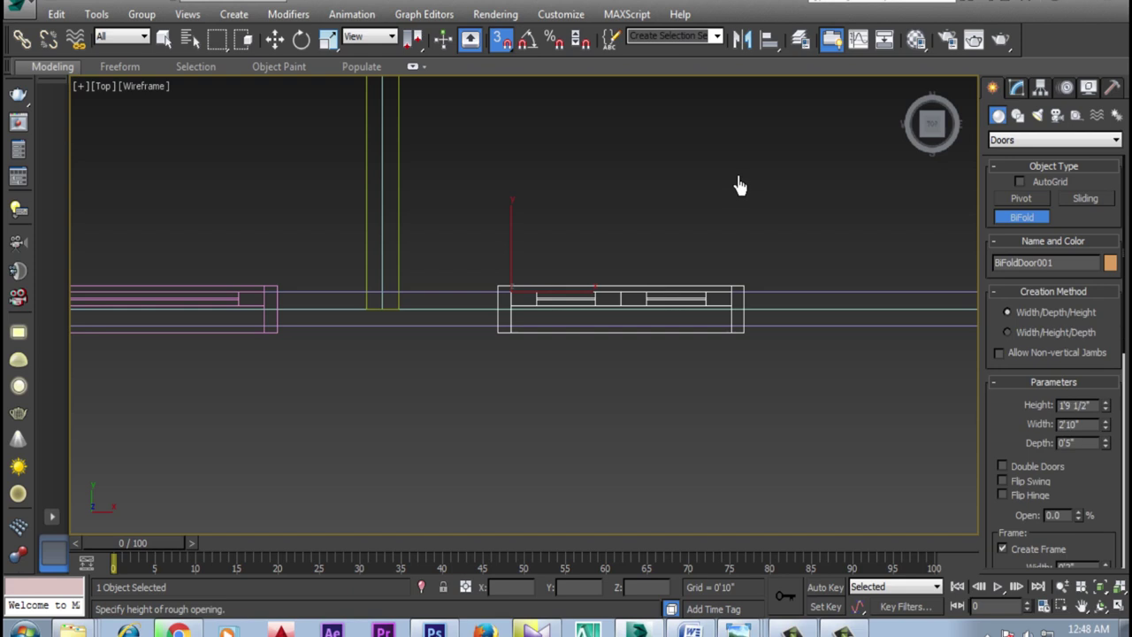
left_click(741, 185)
scroll(581, 274, "down", 2)
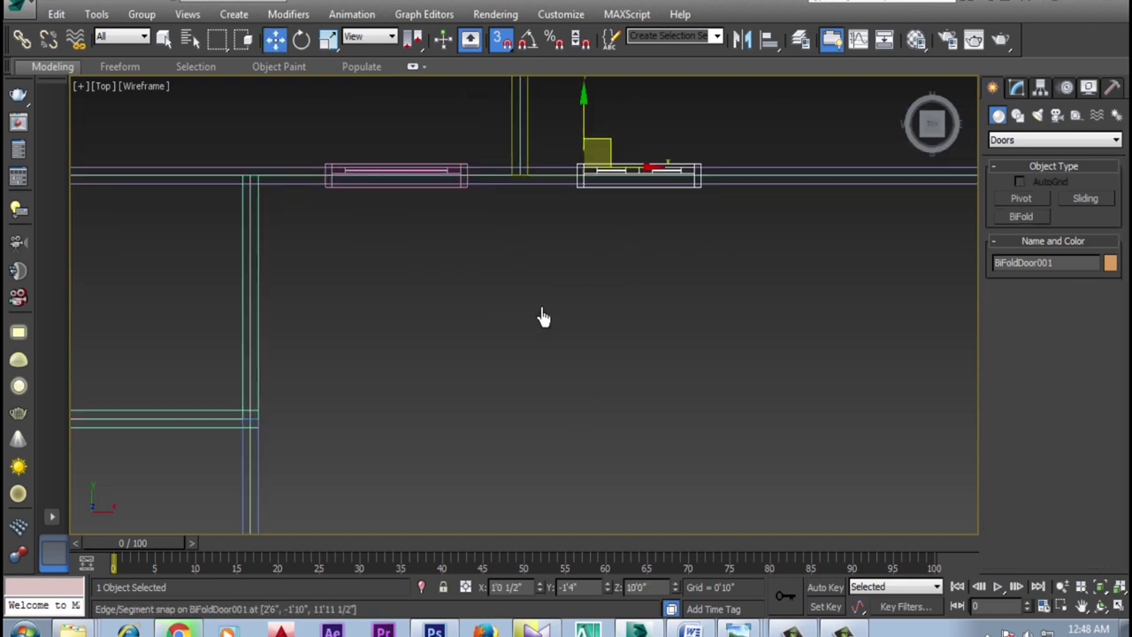
scroll(607, 291, "down", 2)
left_click_drag(563, 249, 591, 293)
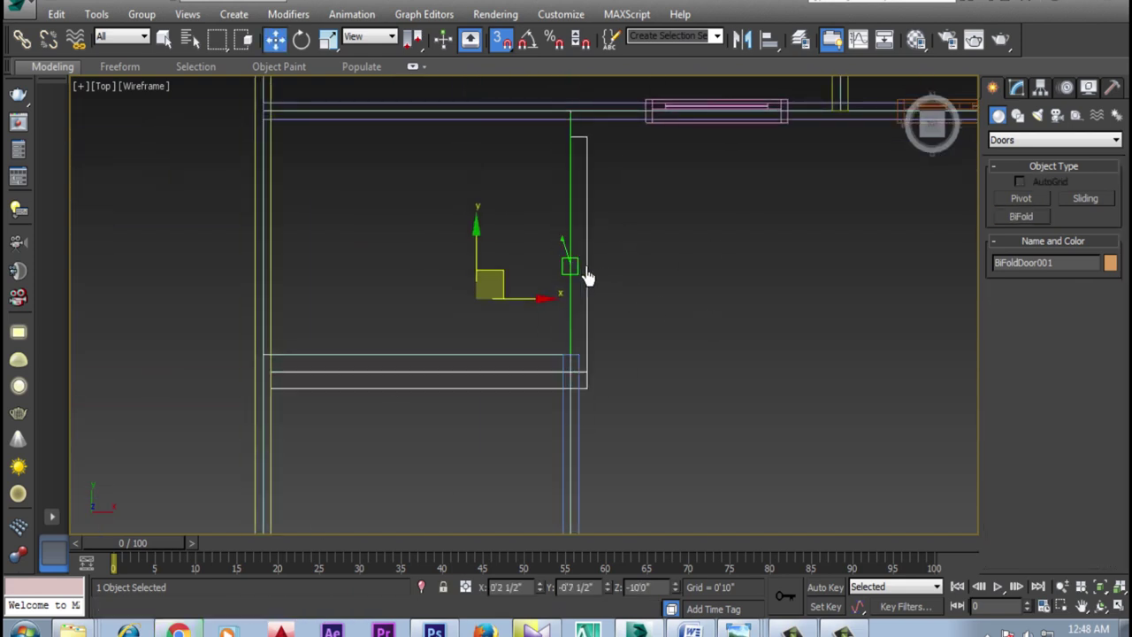
scroll(586, 285, "up", 2)
Step: Try twice to draw a bifold door on the vertical wall, cancelling both attempts
left_click(1022, 218)
left_click_drag(539, 232, 539, 395)
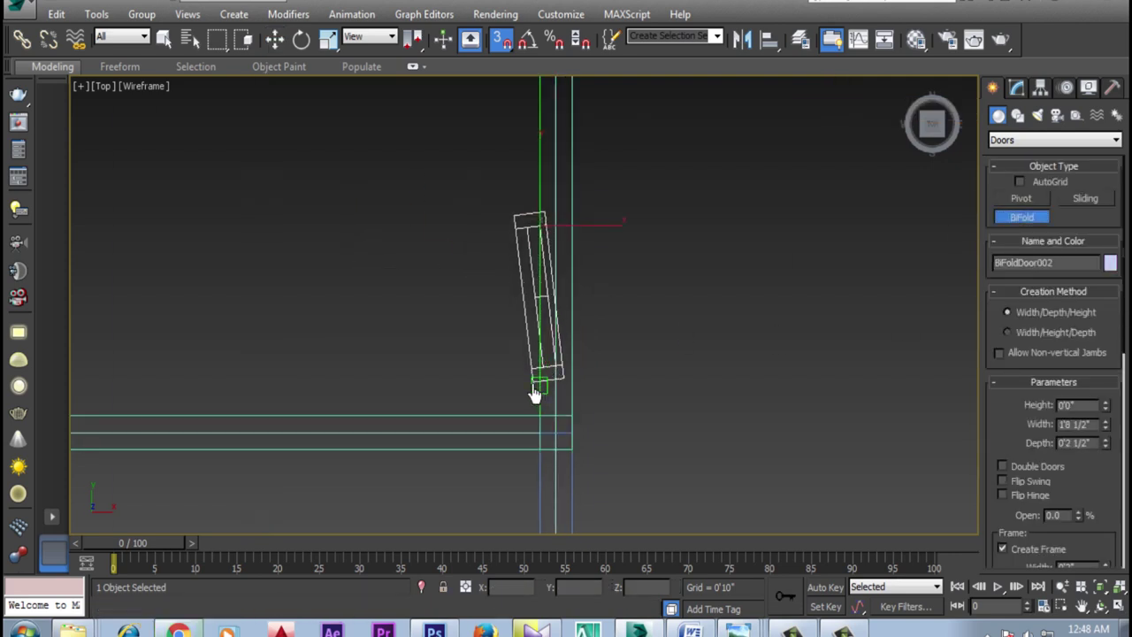
right_click(557, 328)
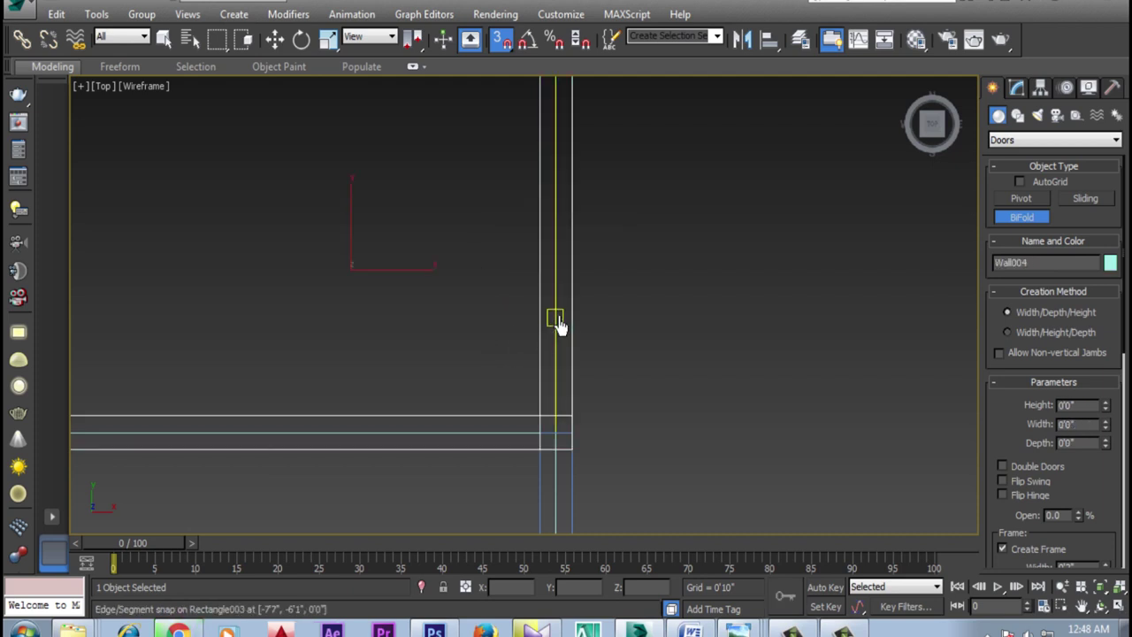
mouse_move(539, 213)
left_mouse_down()
mouse_move(545, 384)
mouse_move(572, 381)
left_mouse_up()
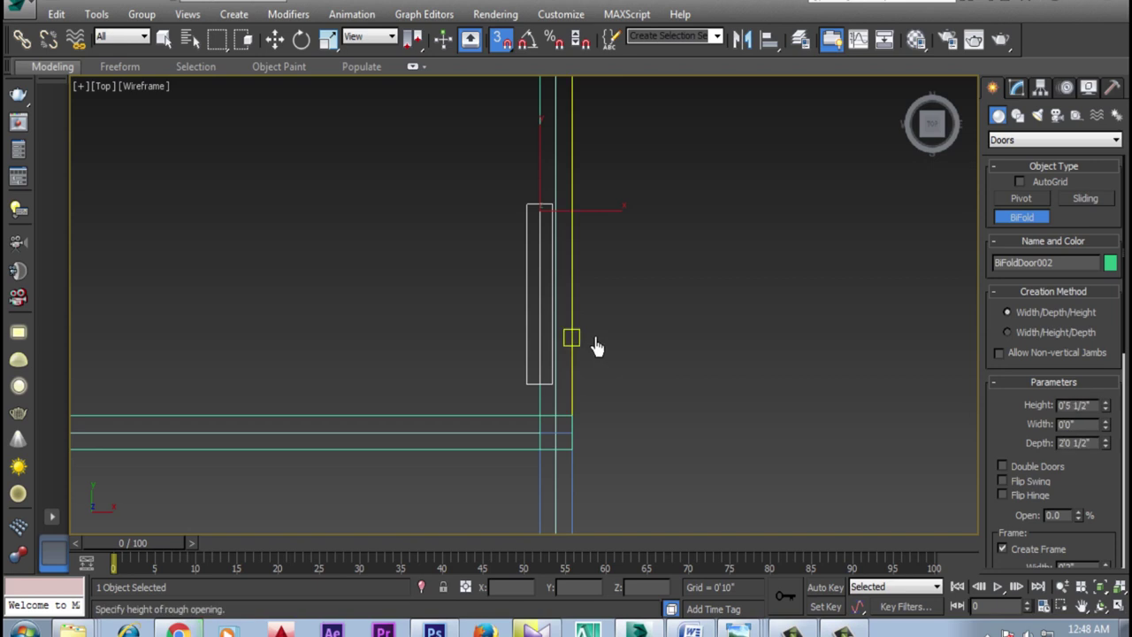
right_click(620, 330)
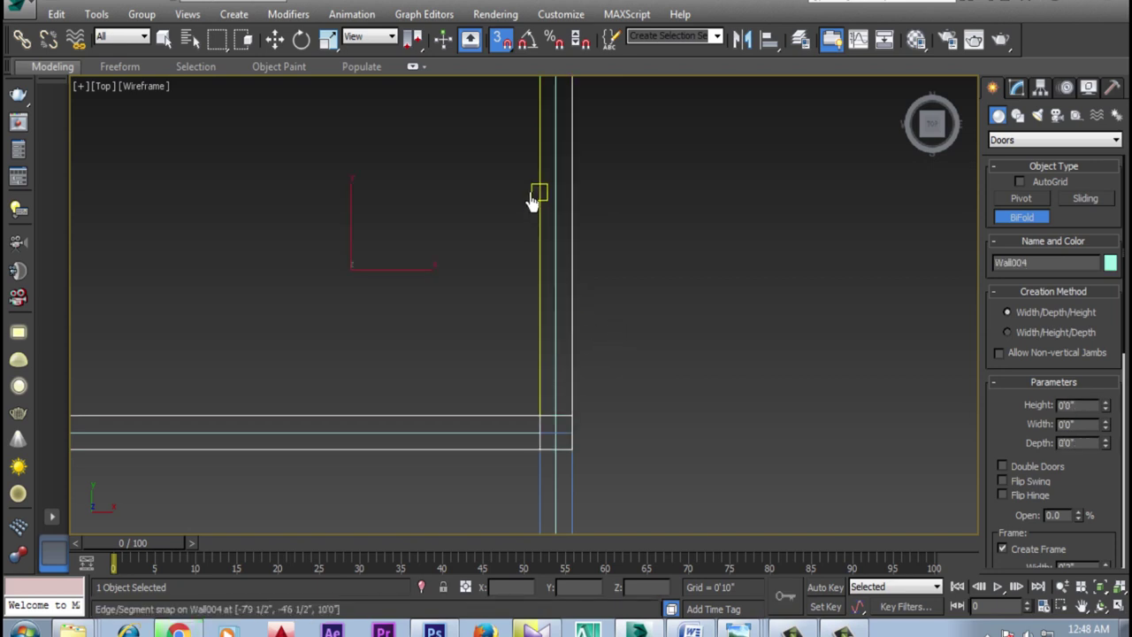
Step: Place PivotDoor002 in the vertical wall above the junction with the horizontal wall
left_click(1025, 201)
mouse_move(539, 200)
left_mouse_down()
mouse_move(553, 232)
mouse_move(562, 375)
left_mouse_up()
left_click(571, 372)
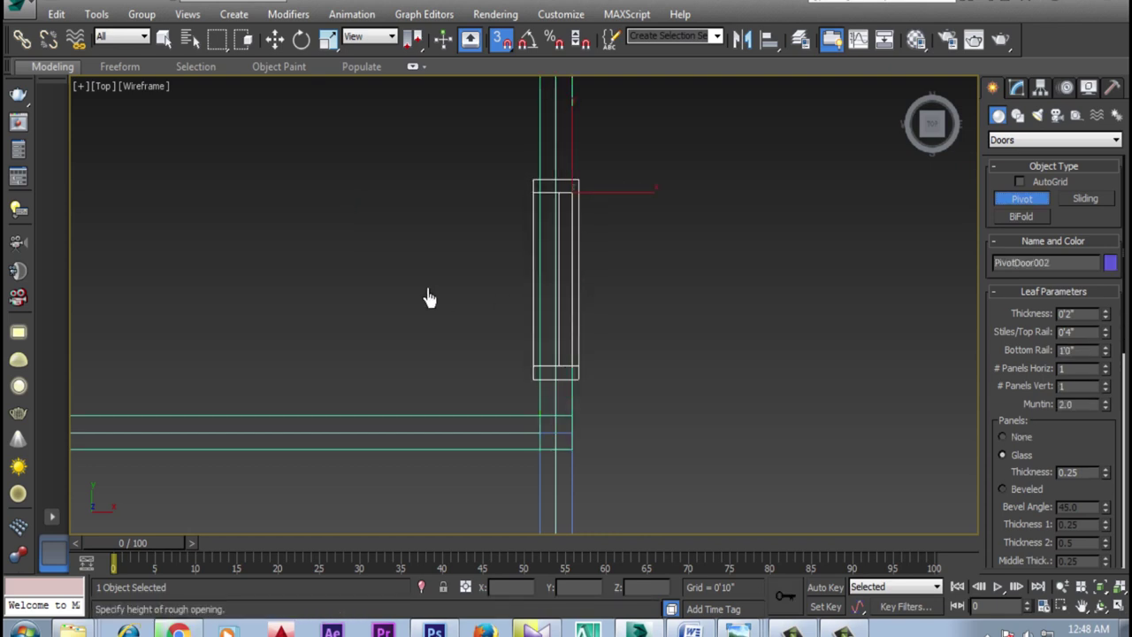
left_click(358, 292)
middle_click_drag(738, 440, 655, 265)
scroll(655, 265, "down", 3)
scroll(575, 358, "up", 2)
middle_click_drag(572, 352, 551, 286)
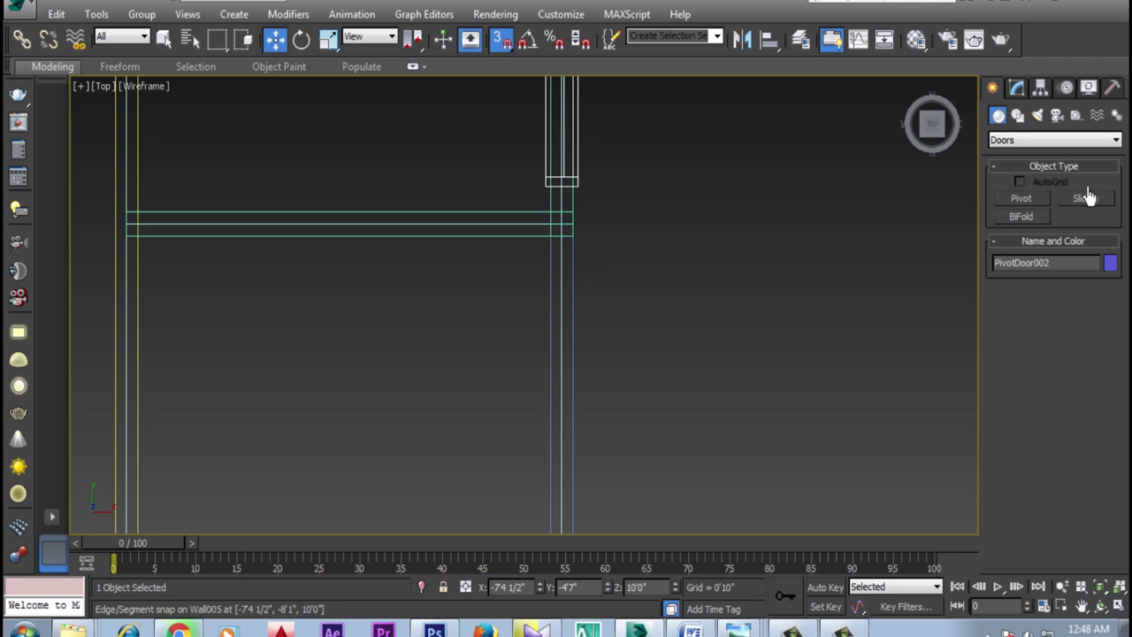
Step: Place PivotDoor003 in the vertical wall below the junction, then exit door creation
left_click(1022, 200)
mouse_move(549, 268)
left_mouse_down()
mouse_move(572, 465)
mouse_move(551, 480)
left_mouse_up()
left_click(579, 478)
left_click(379, 361)
key("w")
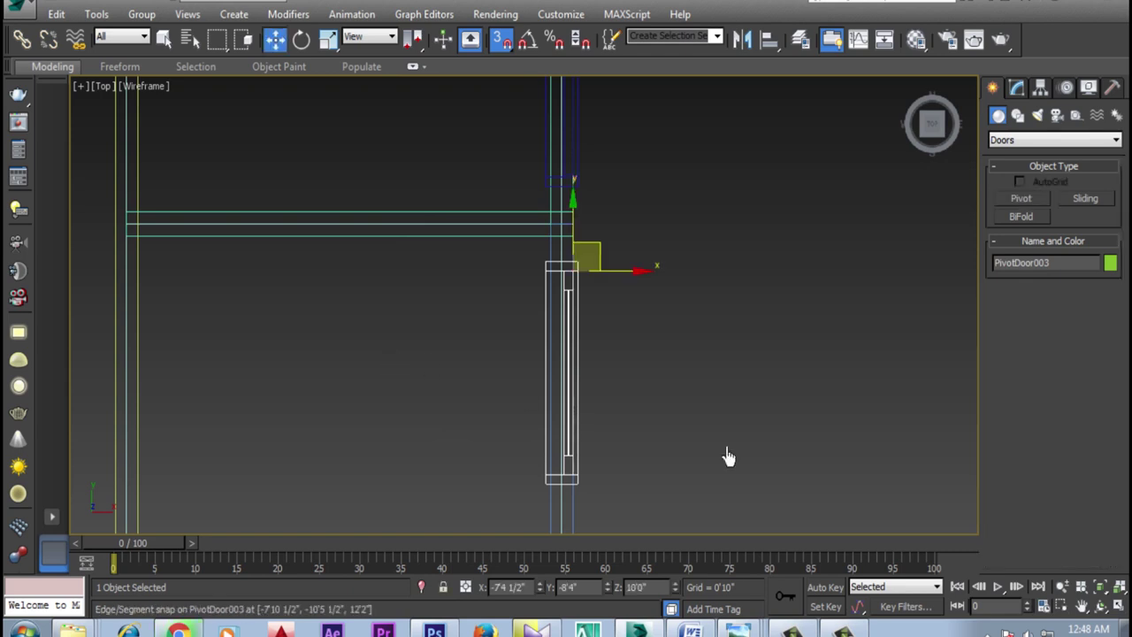
left_click(103, 86)
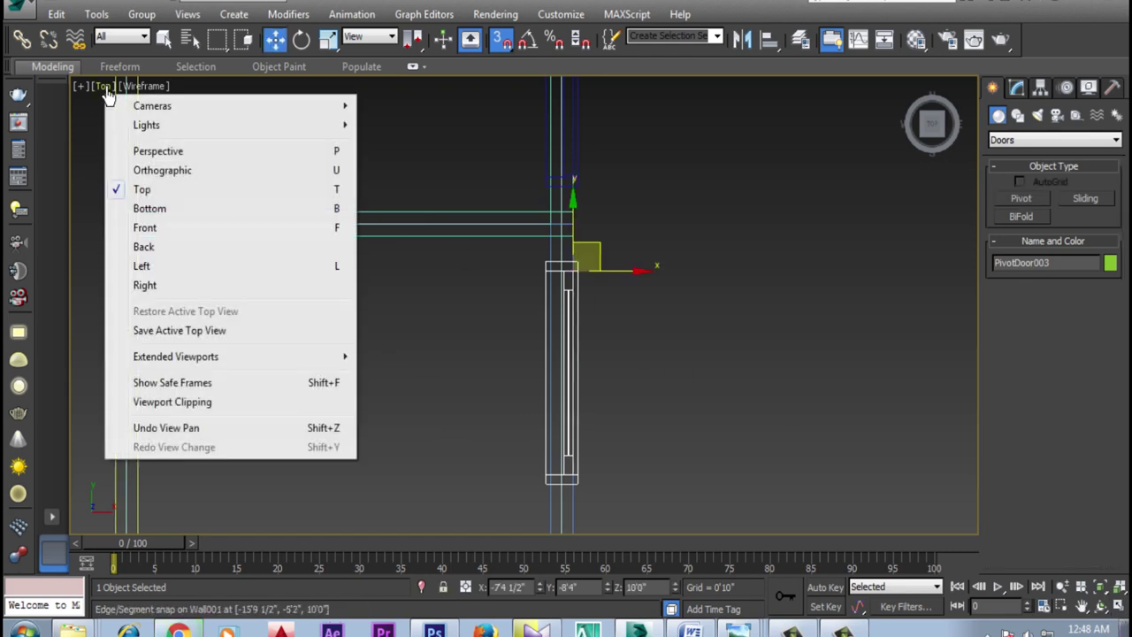
Step: Switch the viewport back to Shaded and deselect everything so the doors show as solid blocks
left_click(134, 87)
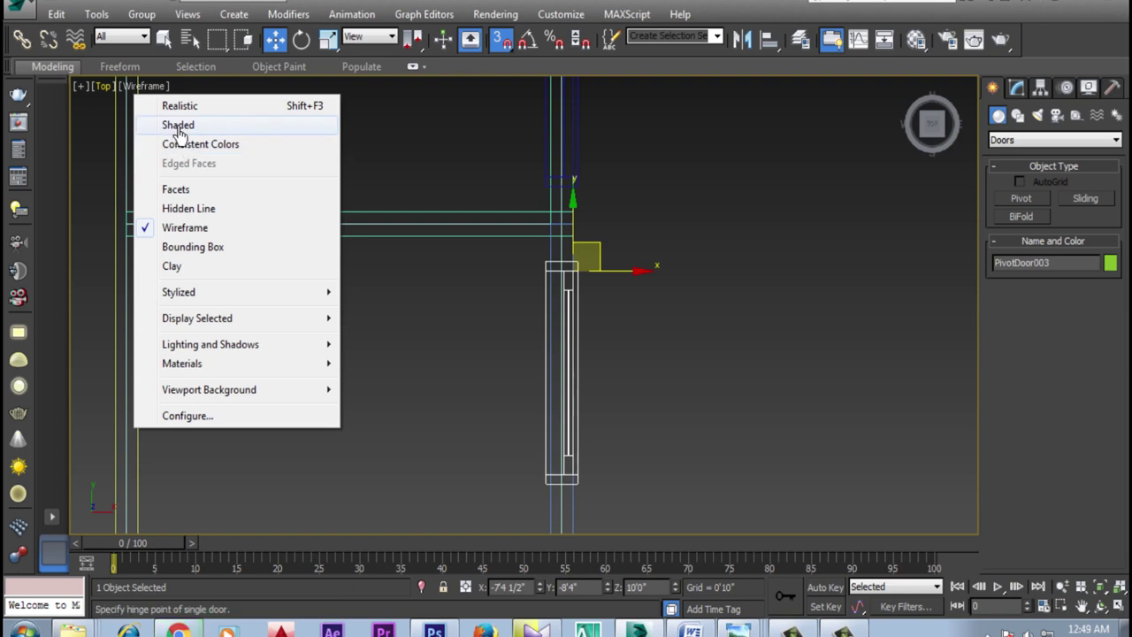
left_click(178, 128)
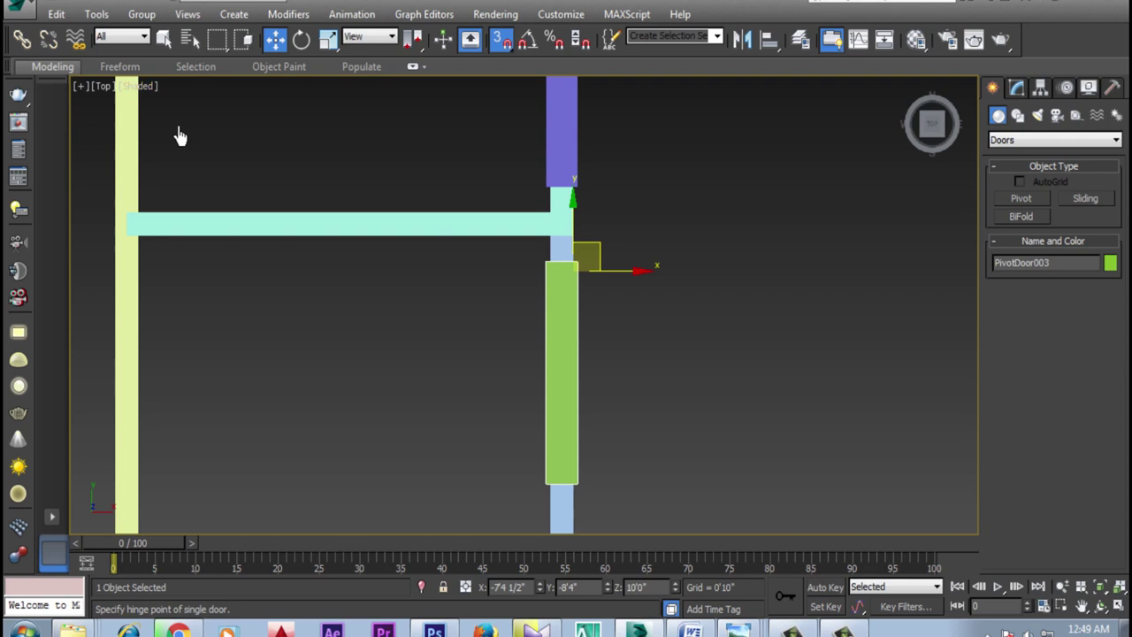
left_click(126, 92)
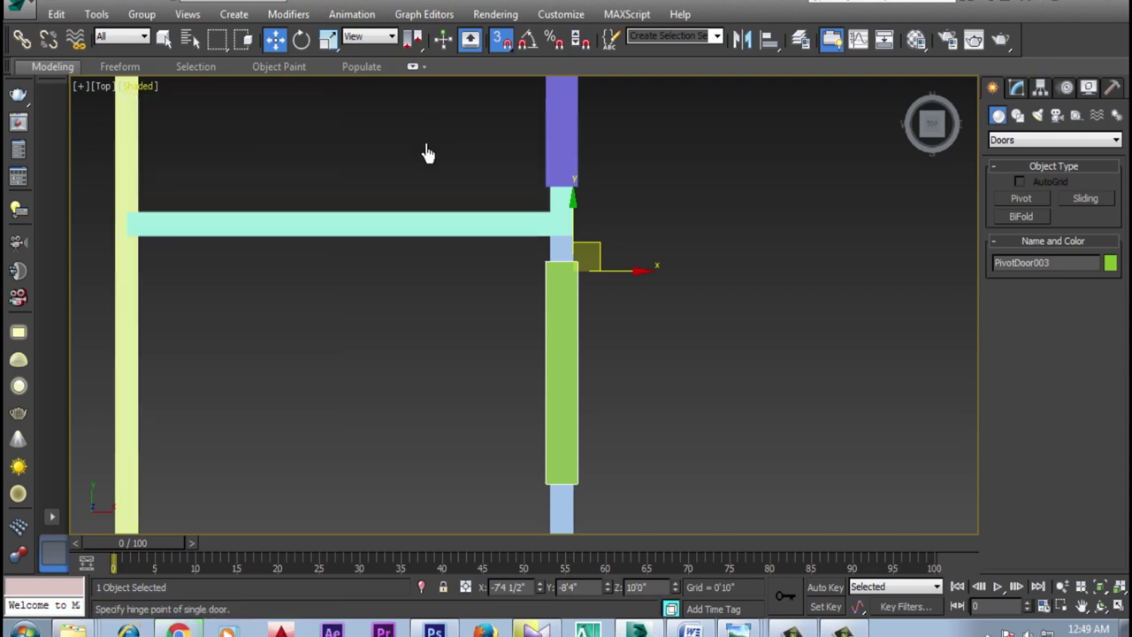
left_click(428, 151)
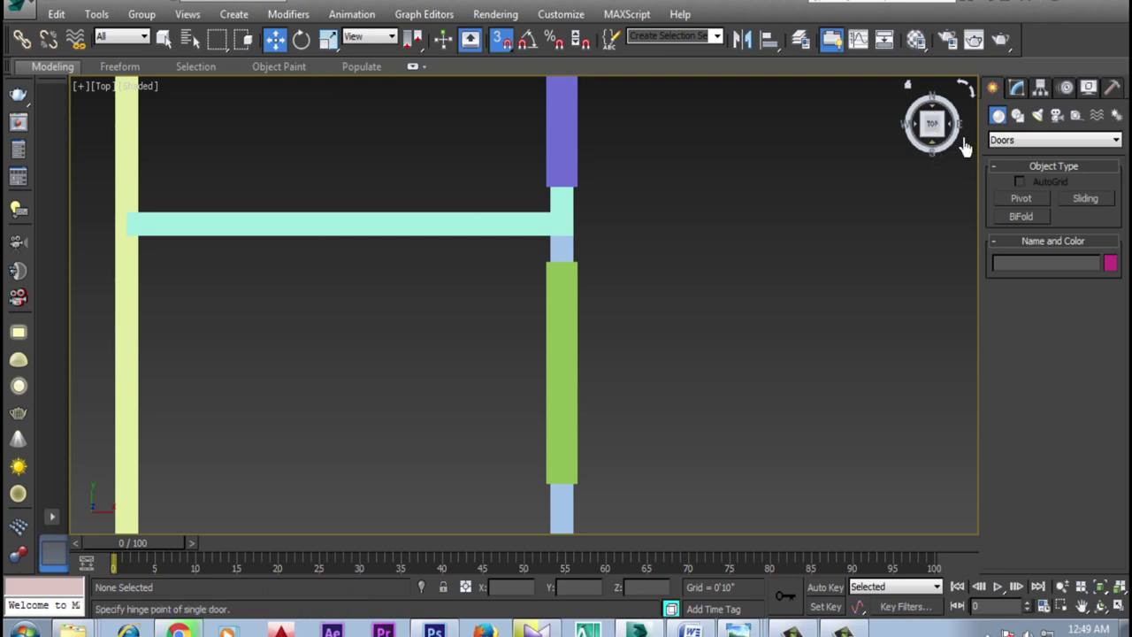
left_click_drag(935, 128, 857, 97)
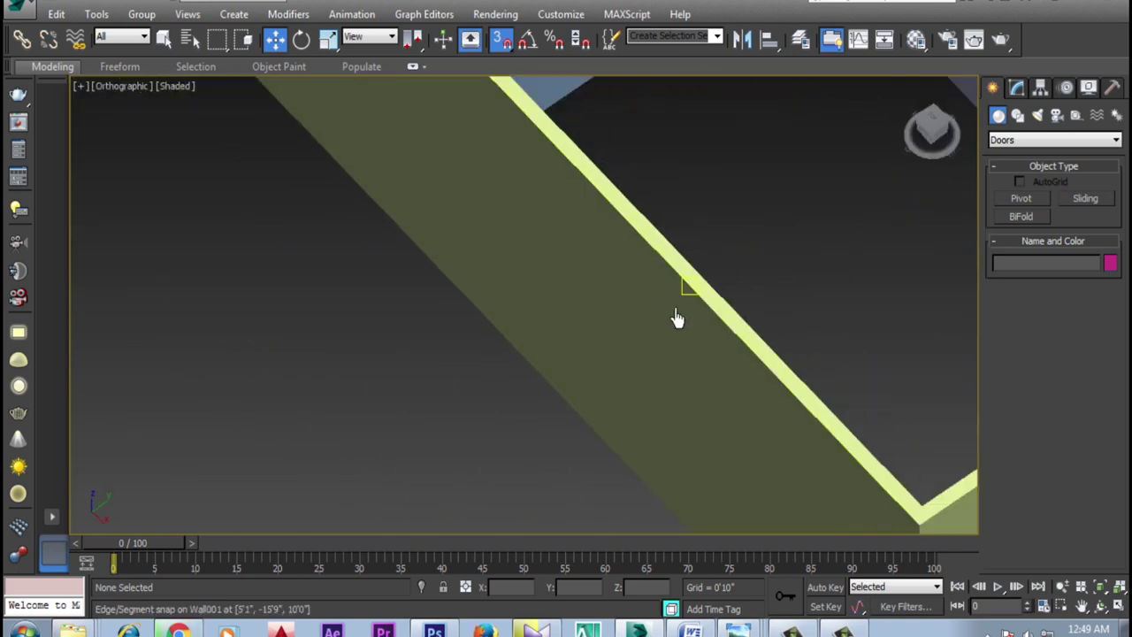
Step: Zoom out and orbit to an angled overhead view of the whole house and its four doors
scroll(695, 341, "down", 5)
scroll(734, 366, "down", 2)
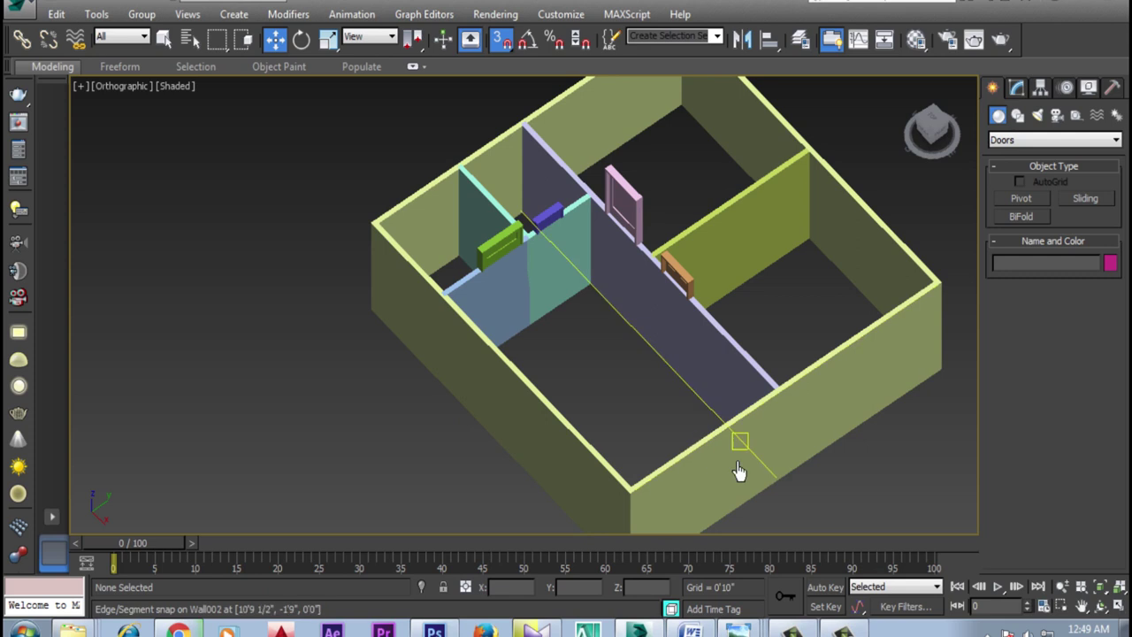
left_click(1102, 607)
mouse_move(672, 345)
left_mouse_down()
mouse_move(707, 328)
mouse_move(688, 304)
mouse_move(627, 298)
mouse_move(576, 245)
mouse_move(594, 328)
mouse_move(526, 321)
mouse_move(595, 357)
mouse_move(551, 362)
mouse_move(564, 374)
left_mouse_up()
key("w")
scroll(522, 347, "up", 2)
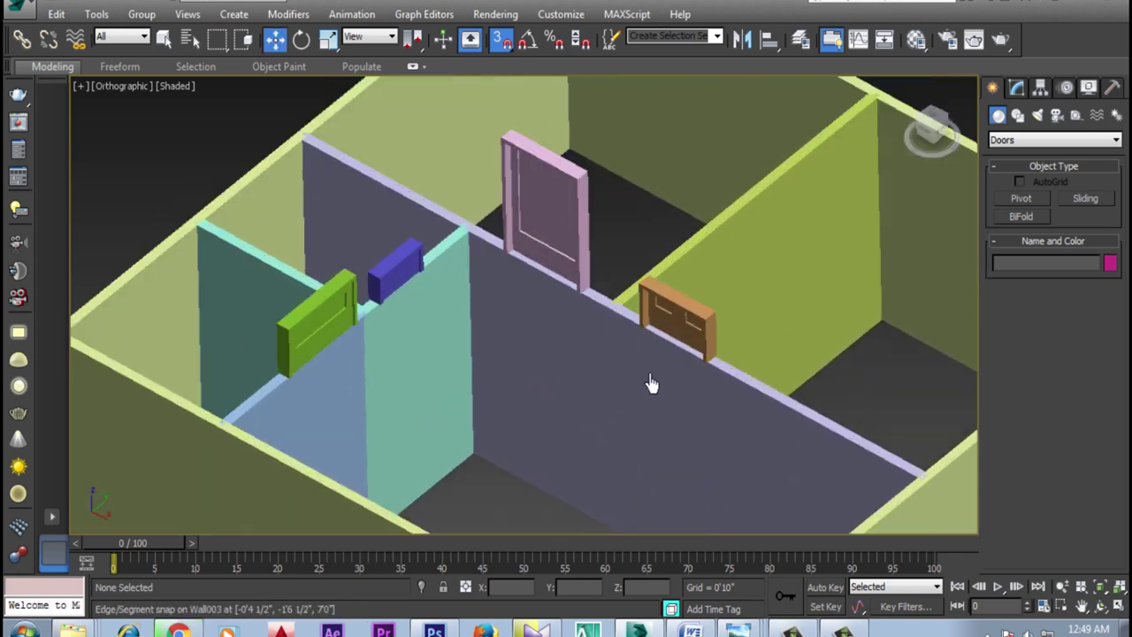
Step: Turn off snapping, select BiFoldDoor001, and set its Z position to 0 so it sits on the floor
left_click(501, 39)
left_click(708, 338)
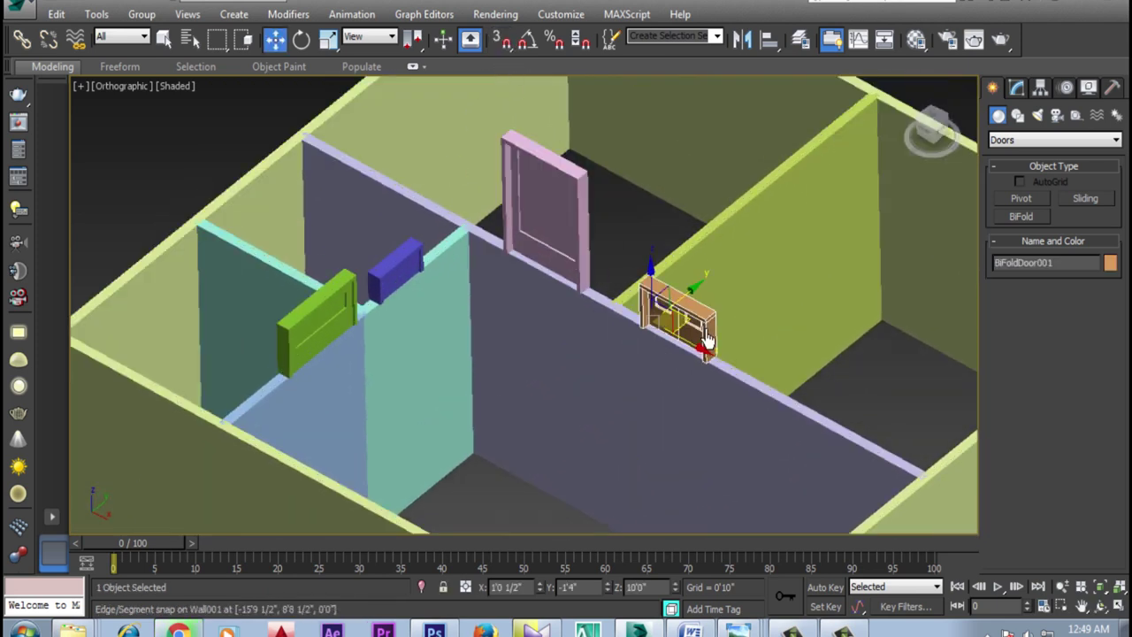
left_click(1017, 88)
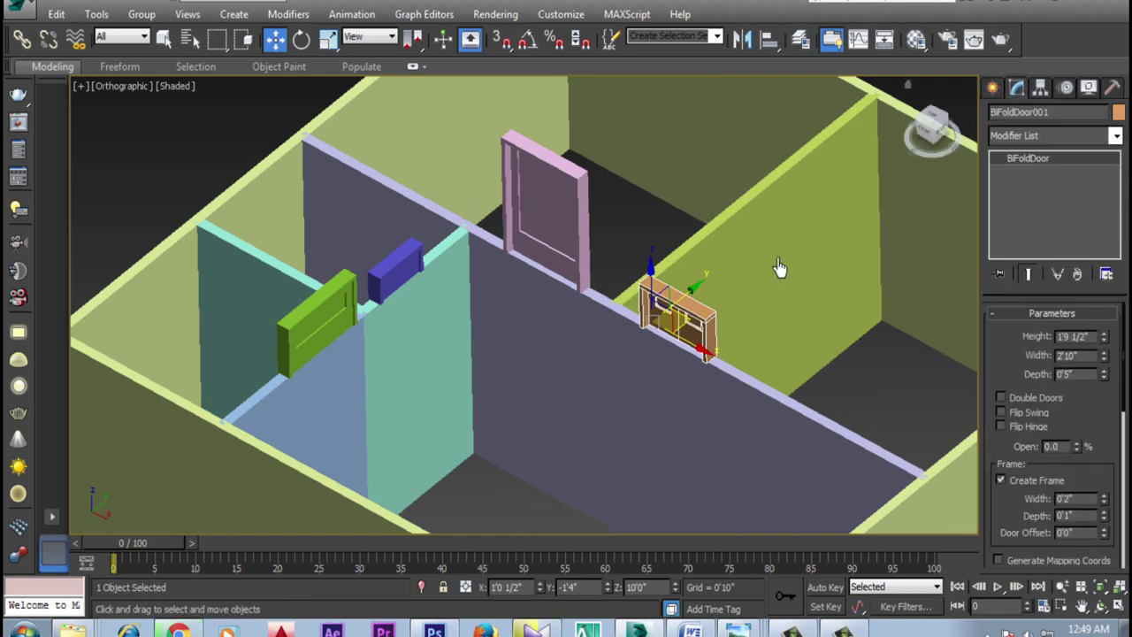
middle_click_drag(800, 409, 752, 374)
scroll(752, 373, "up", 3)
middle_click_drag(505, 251, 566, 317)
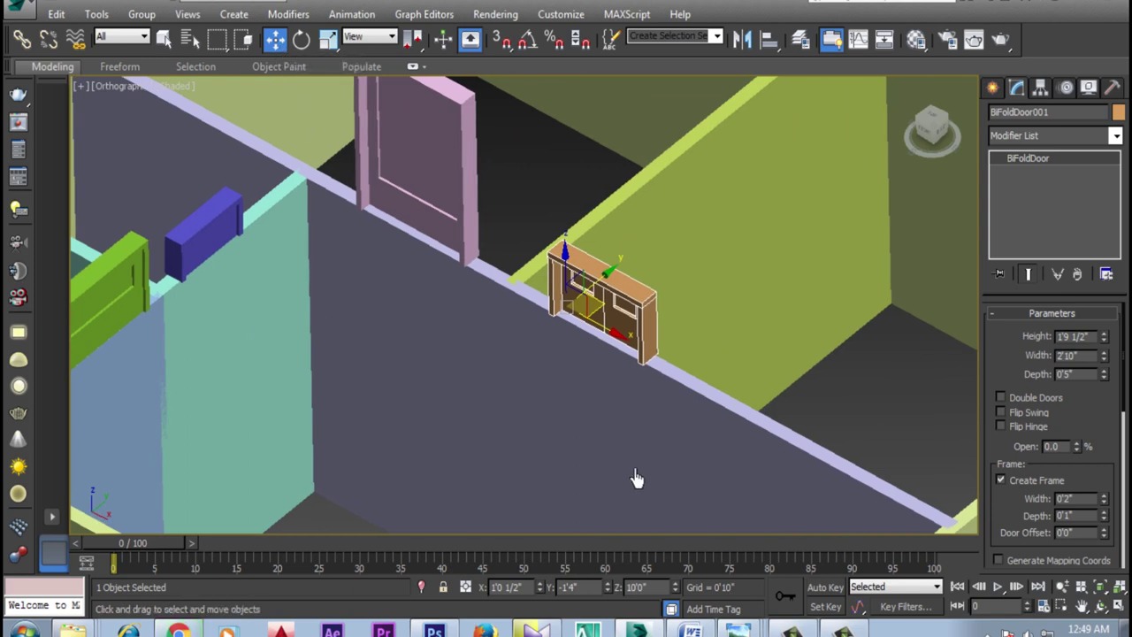
right_click(277, 44)
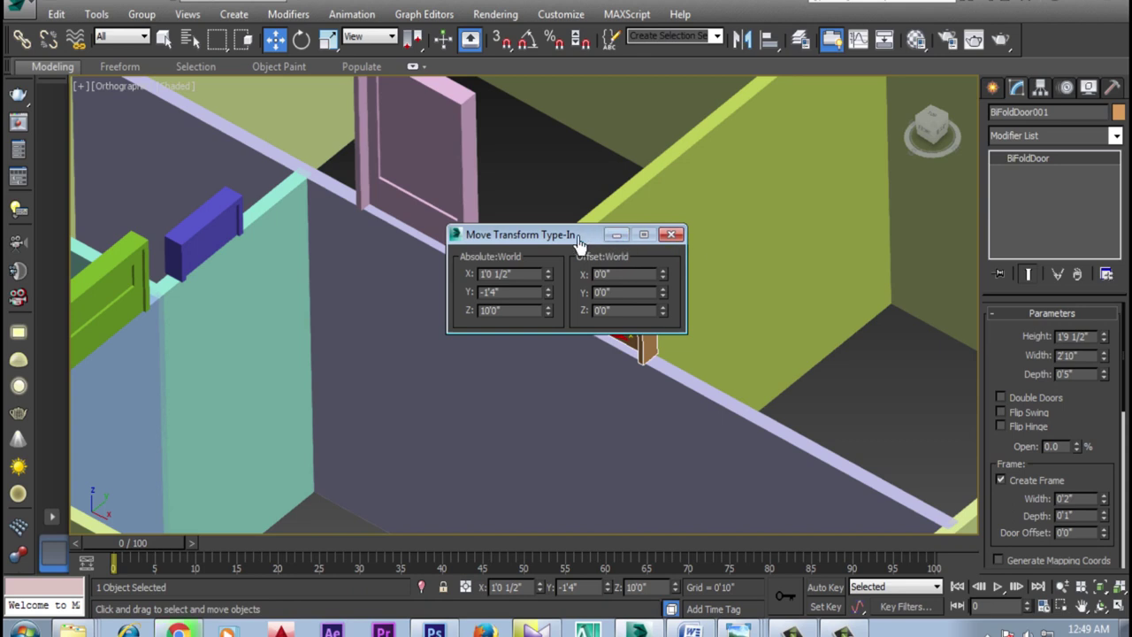
left_click(672, 235)
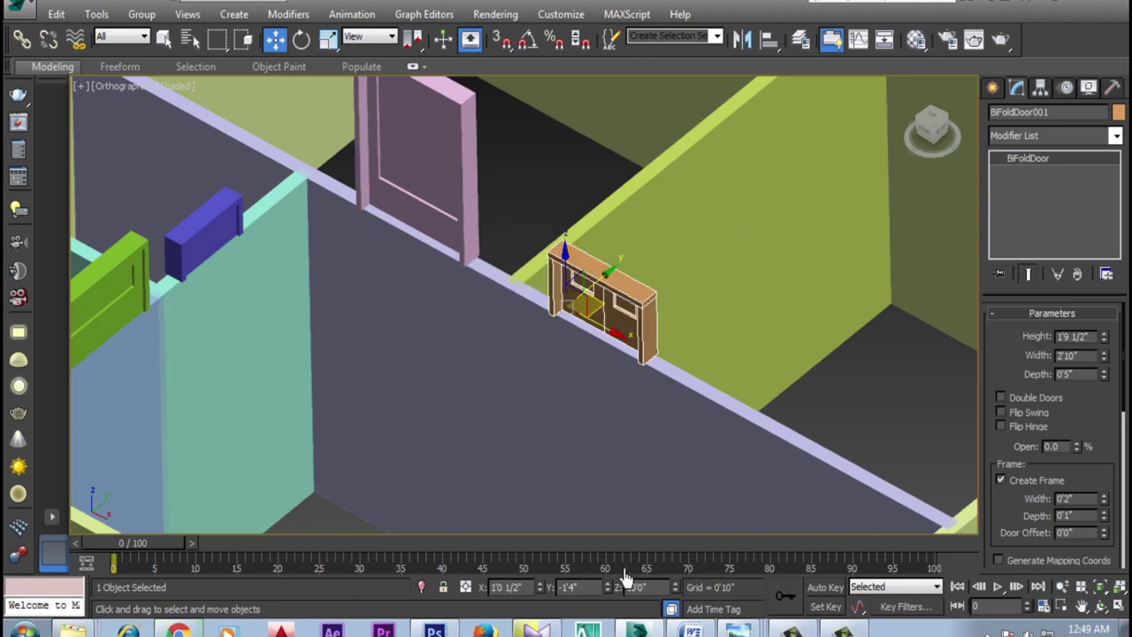
left_click(653, 587)
type("0")
key("Return")
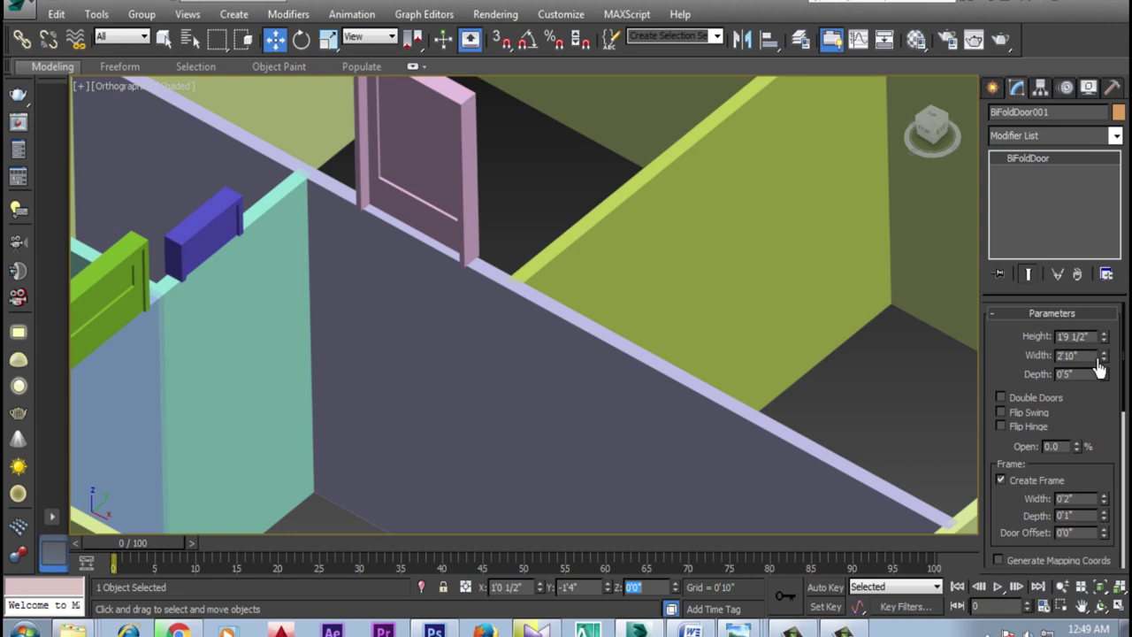
Step: Set the bifold door's Height to 7'0" and Width to 3'0"
mouse_move(1104, 340)
left_mouse_down()
mouse_move(1101, 135)
mouse_move(1068, 221)
left_mouse_up()
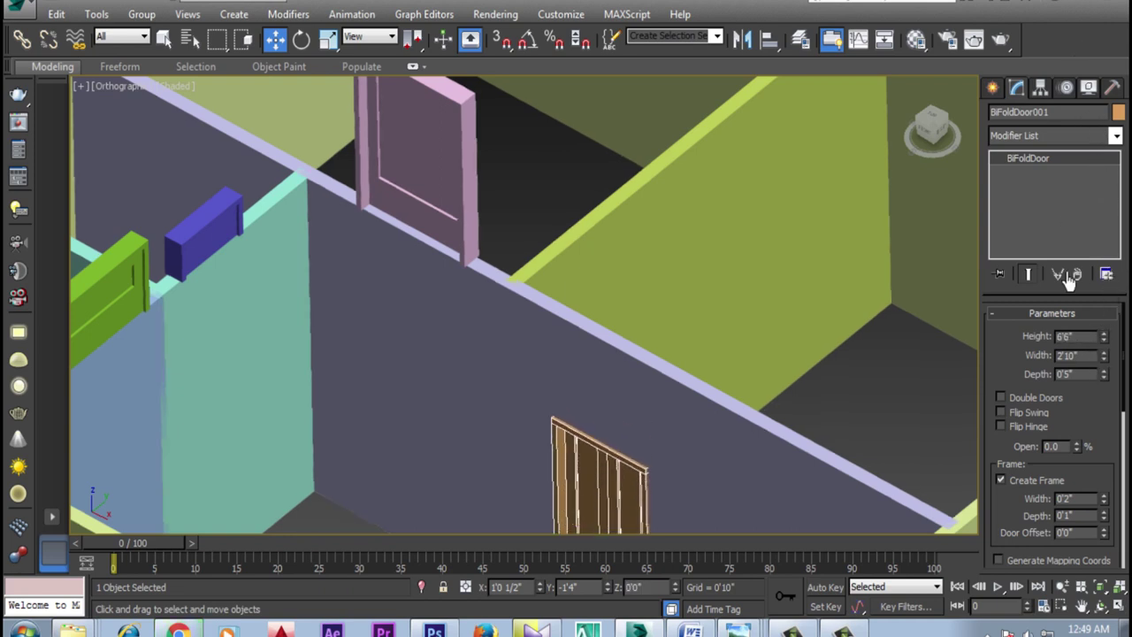
double_click(1083, 342)
key("Return")
middle_click_drag(650, 481, 644, 345)
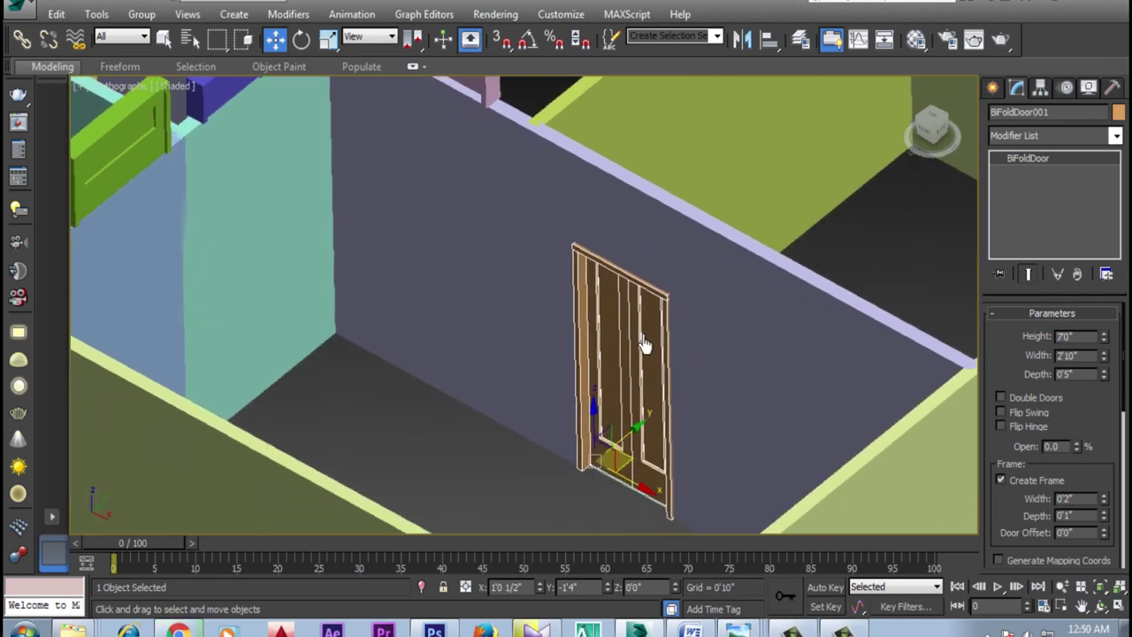
left_click_drag(1103, 361, 1103, 357)
double_click(1072, 356)
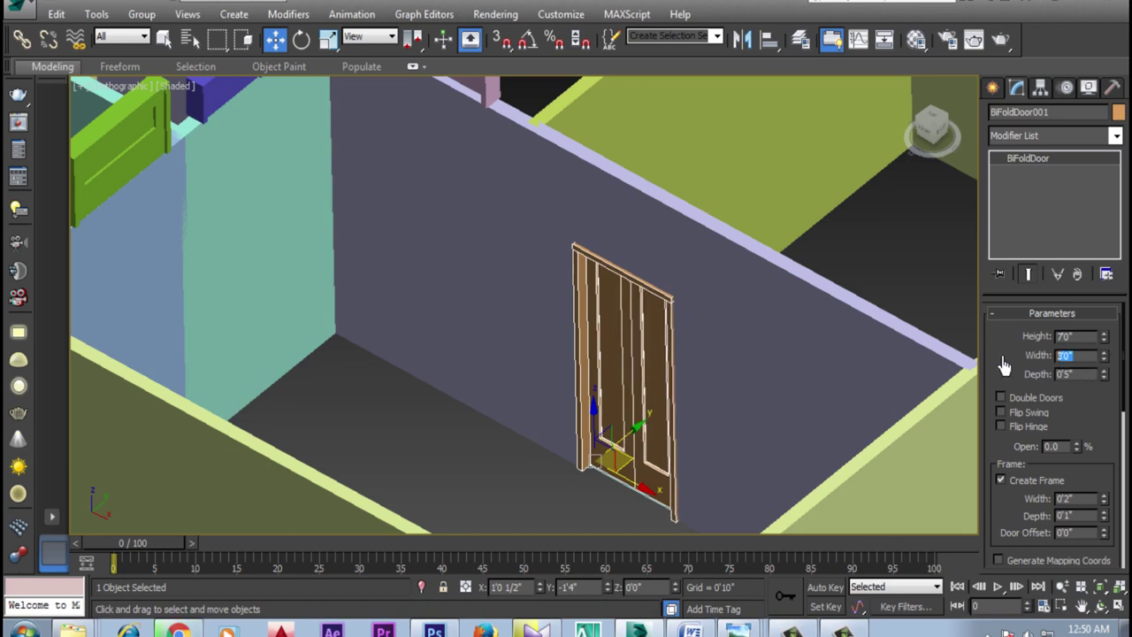
key("Return")
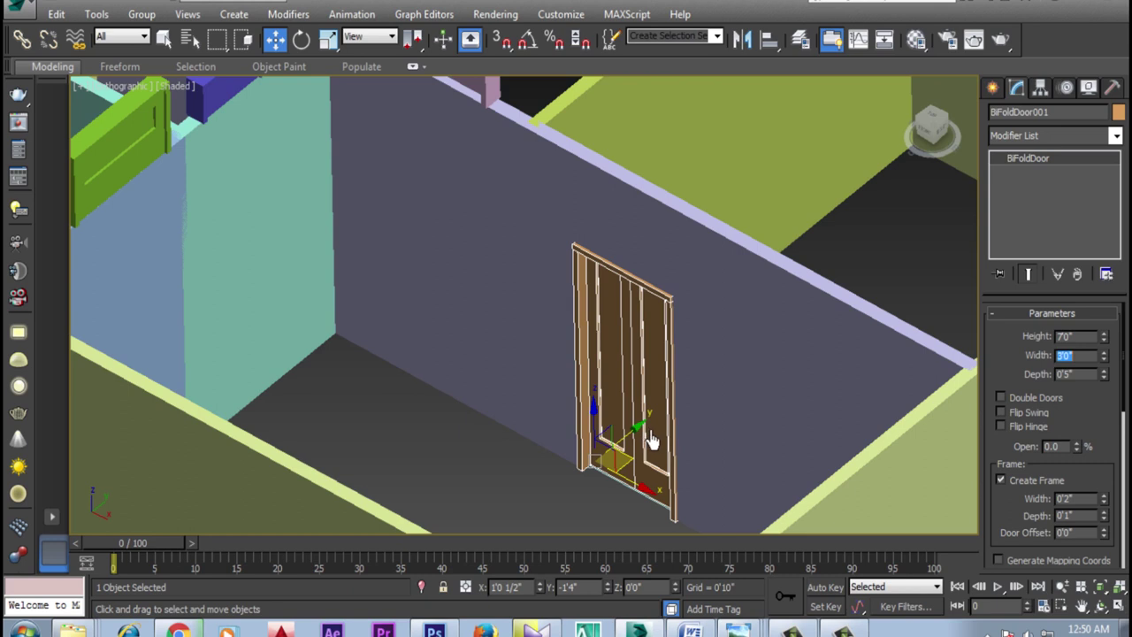
Step: Fold the leaves partly open and test Flip Hinge, Flip Swing and Double Doors, leaving them off
mouse_move(1076, 447)
left_mouse_down()
mouse_move(1079, 383)
mouse_move(1100, 424)
left_mouse_up()
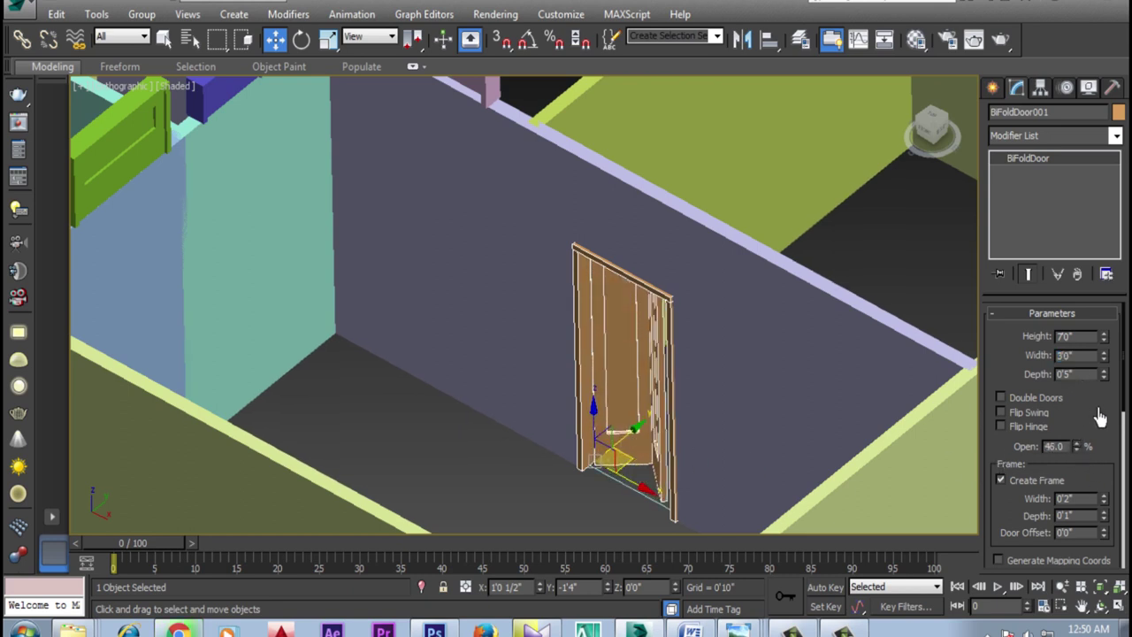
left_click(1001, 426)
left_click(1002, 429)
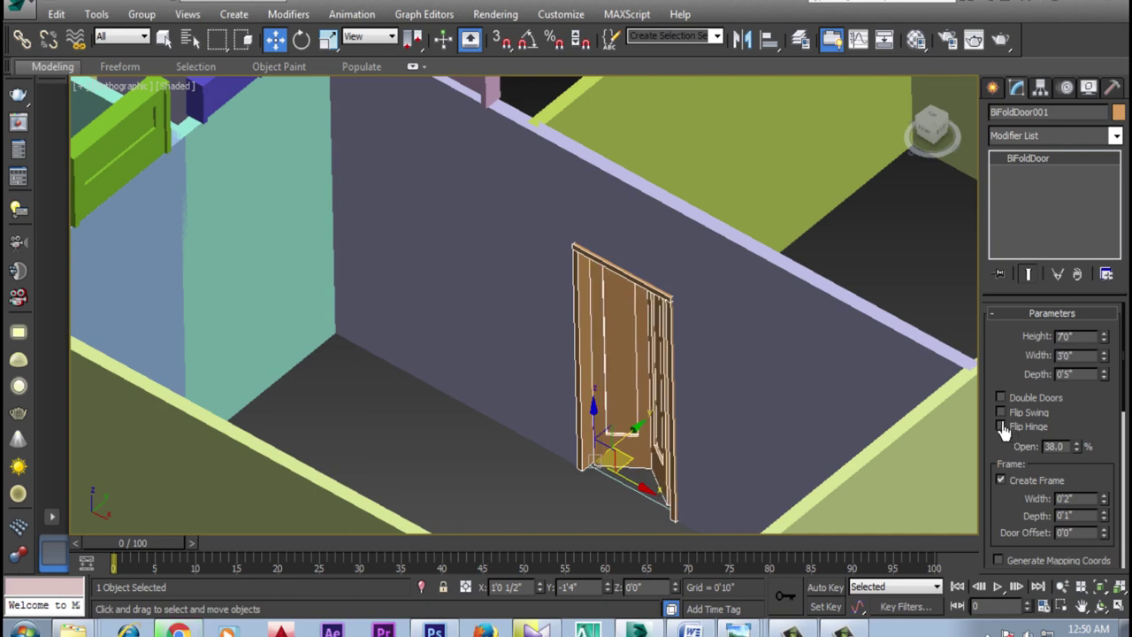
left_click(1002, 427)
left_click(1003, 413)
left_click(1001, 400)
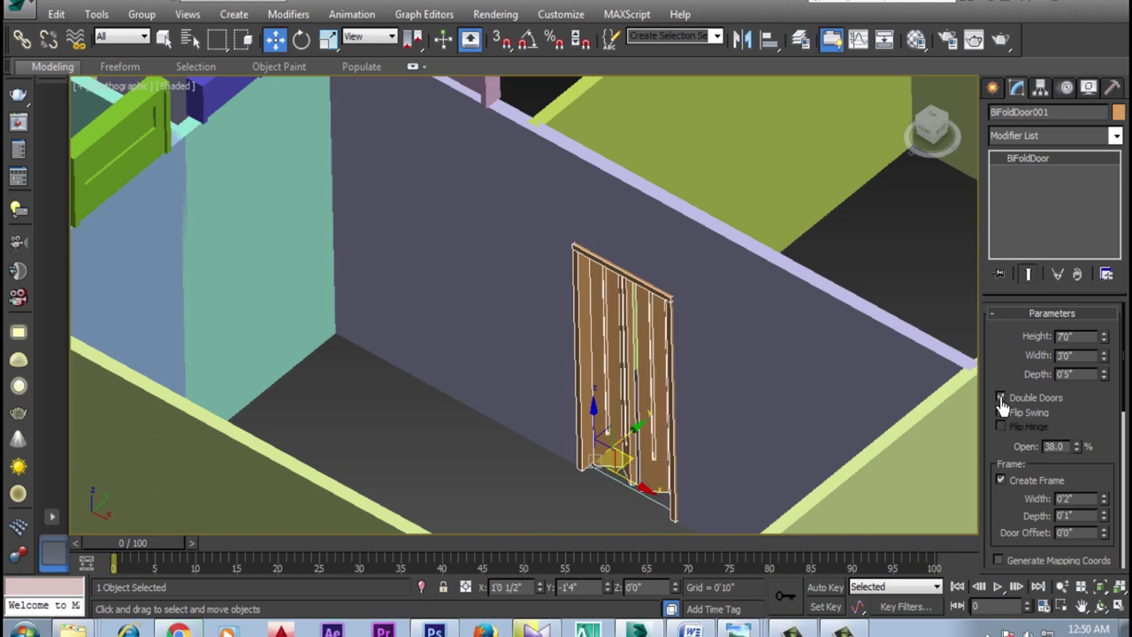
left_click(1002, 400)
Step: Fold the bifold door further open to 74% and orbit to view the room layout
scroll(1000, 362, "down", 2)
scroll(998, 385, "down", 3)
scroll(998, 362, "down", 2)
scroll(998, 318, "down", 2)
scroll(999, 266, "down", 1)
scroll(1003, 238, "down", 1)
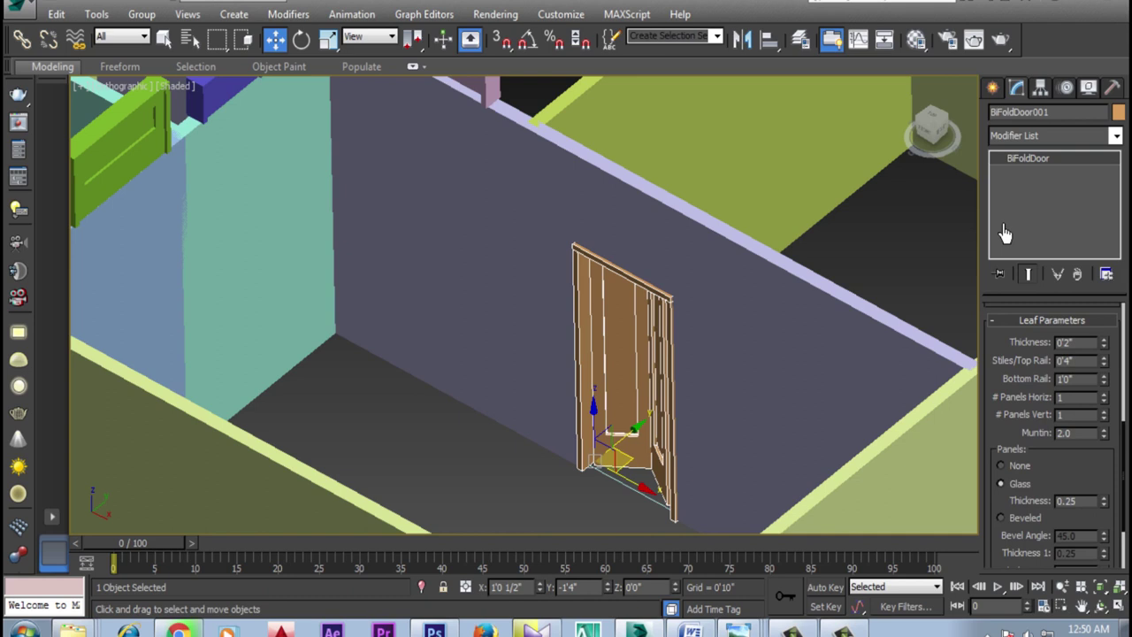
scroll(1005, 233, "down", 2)
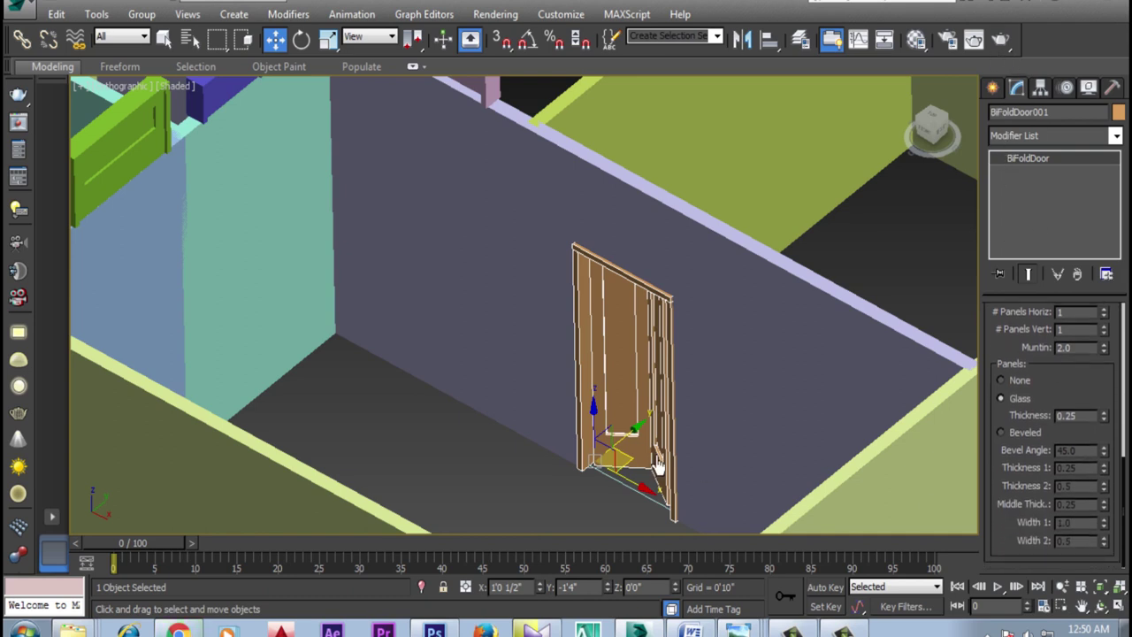
middle_click_drag(606, 506, 687, 508)
scroll(703, 423, "up", 2)
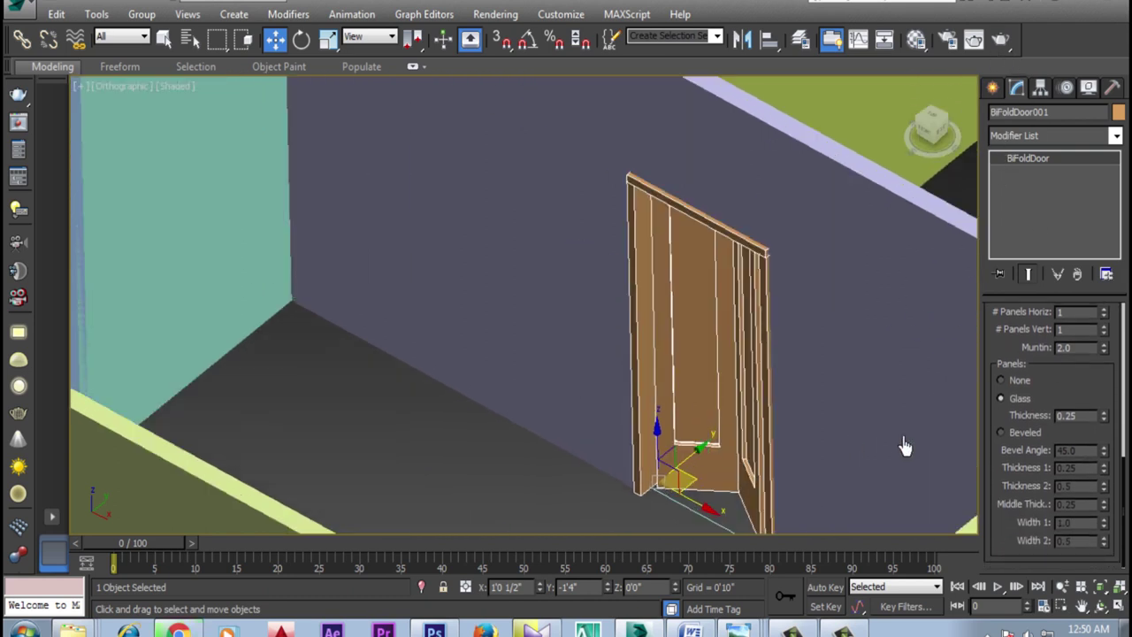
left_click_drag(1066, 382, 1066, 636)
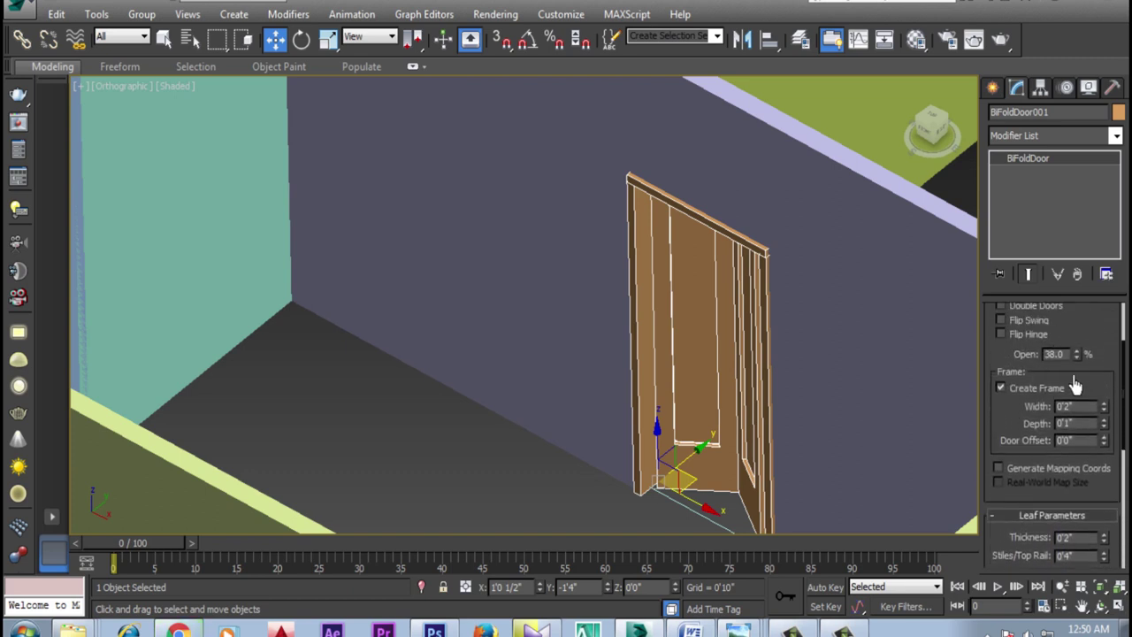
left_click_drag(1076, 363, 1104, 329)
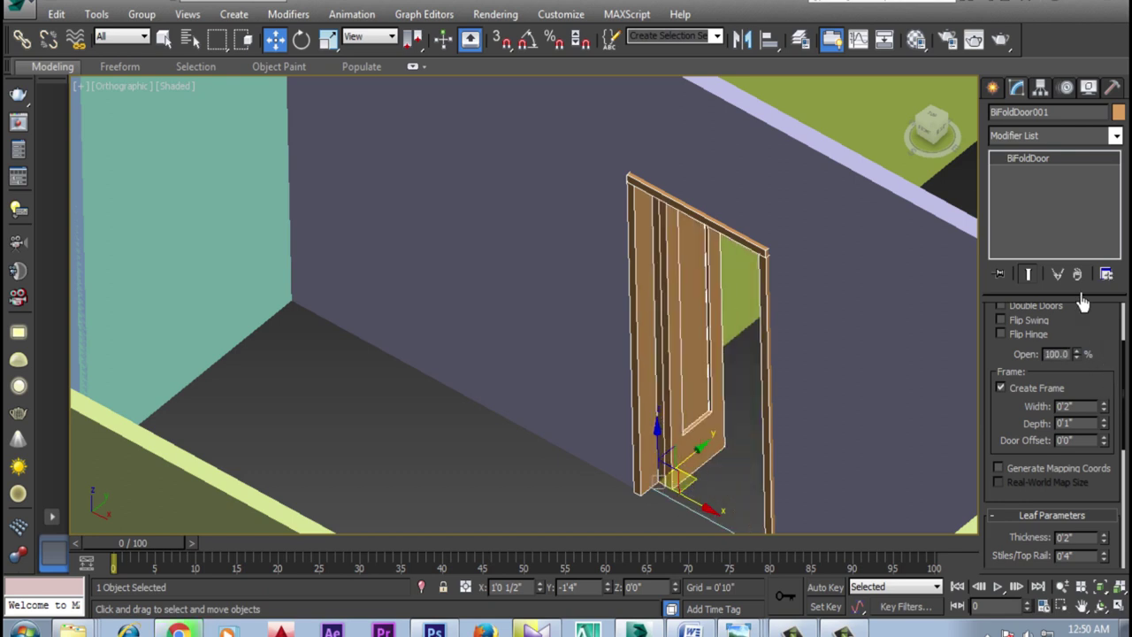
scroll(741, 338, "down", 2)
scroll(734, 298, "down", 2)
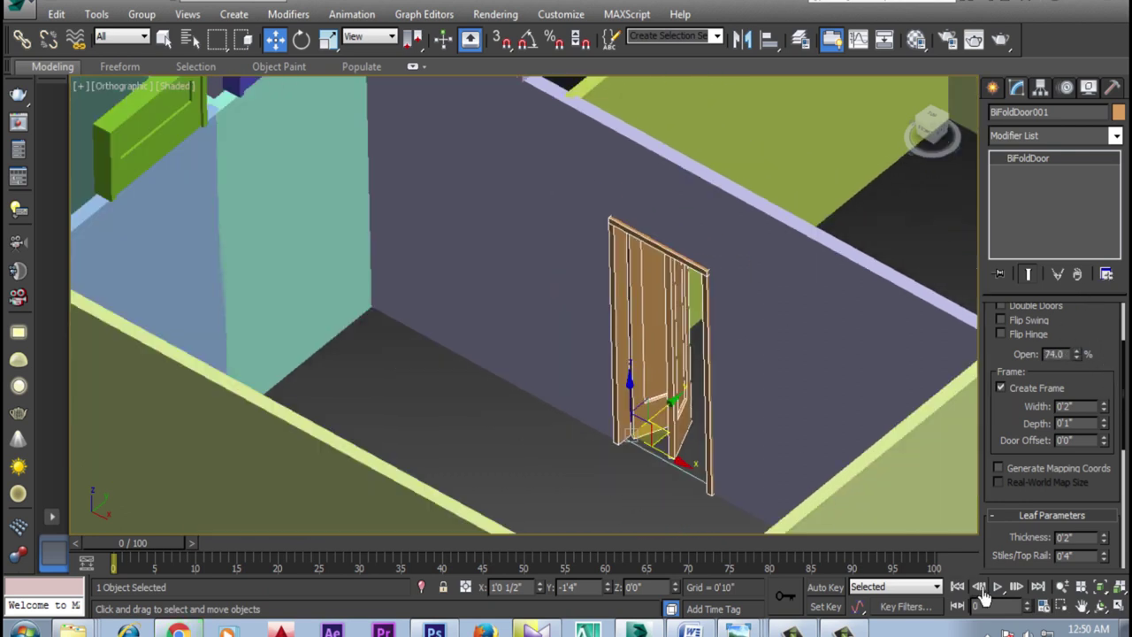
left_click(1108, 604)
mouse_move(510, 310)
left_mouse_down()
mouse_move(623, 299)
mouse_move(551, 369)
left_mouse_up()
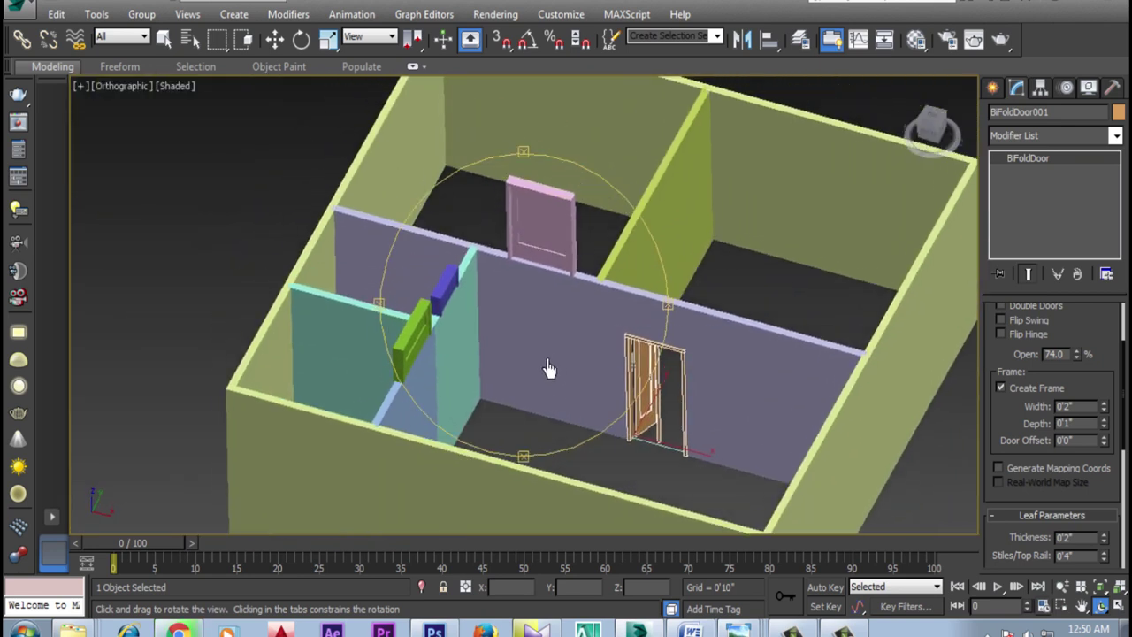
Step: Select the pink pivot door and set its height to 7'0" and width to 3'0"
right_click(551, 369)
scroll(538, 184, "up", 2)
left_click(542, 226)
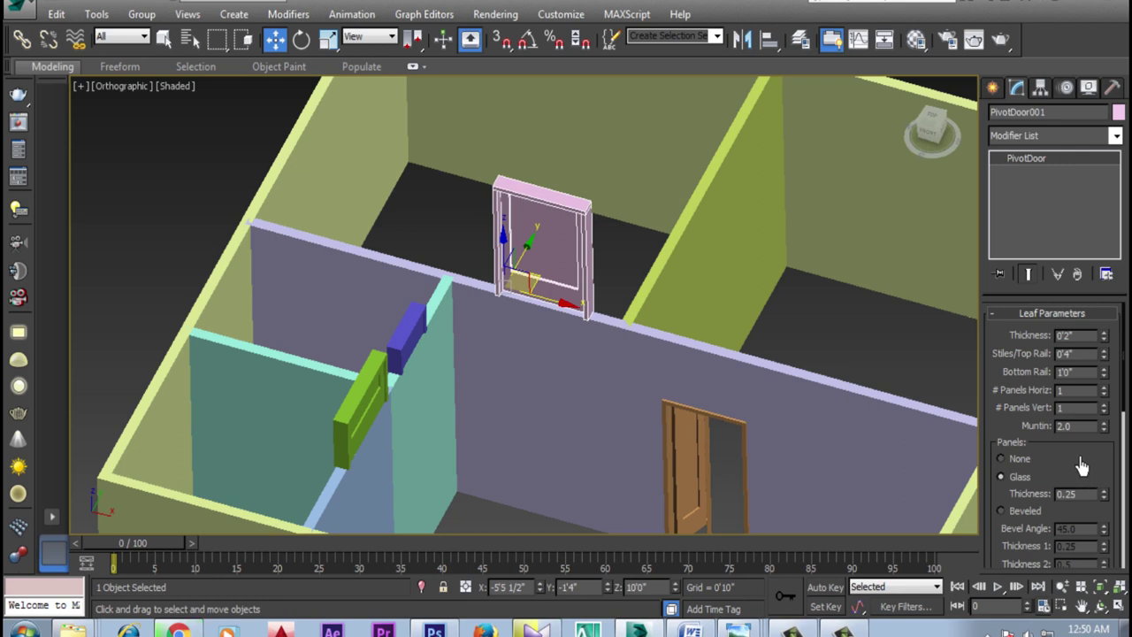
scroll(1088, 516, "down", 2)
scroll(1088, 513, "down", 2)
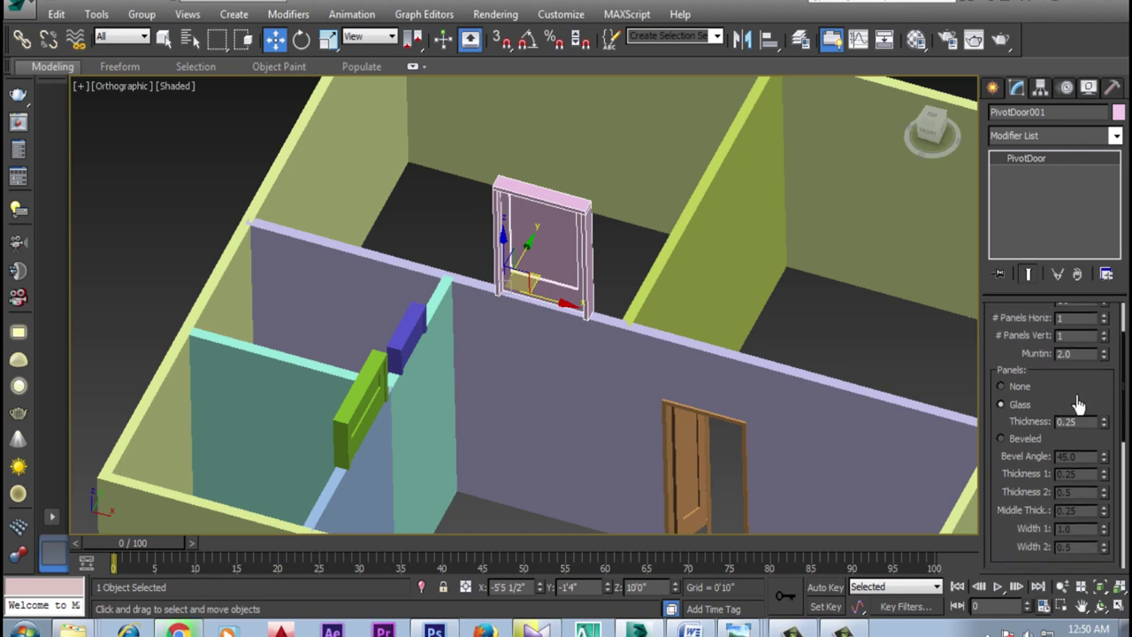
scroll(1084, 504, "up", 4)
scroll(1070, 485, "down", 5)
scroll(1053, 478, "down", 1)
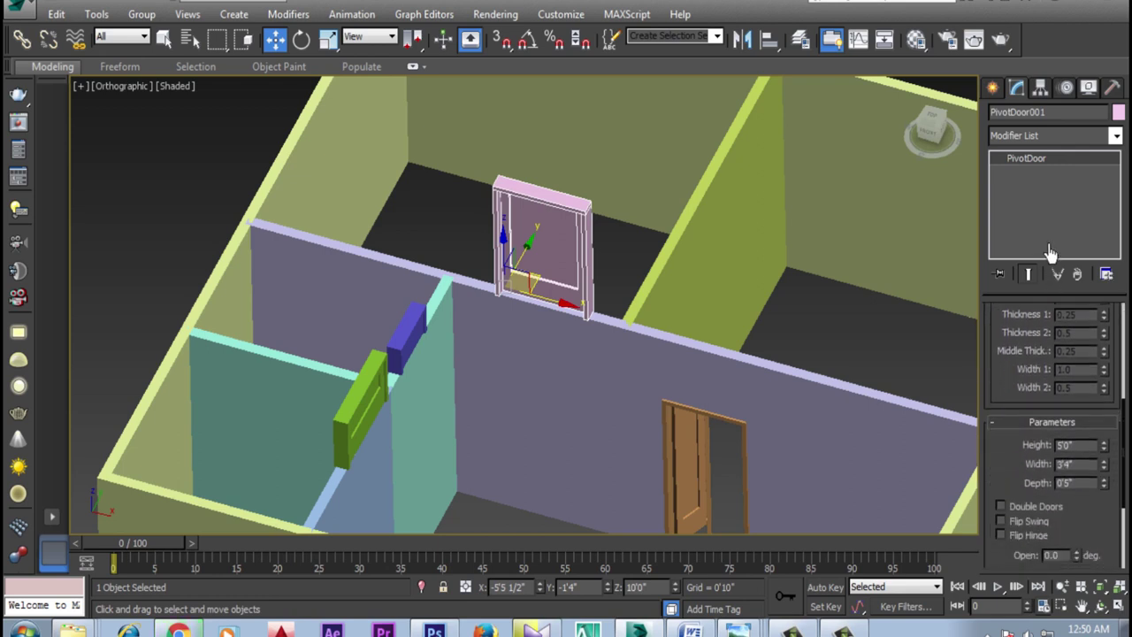
left_click_drag(1087, 454, 997, 475)
type("7")
key("Return")
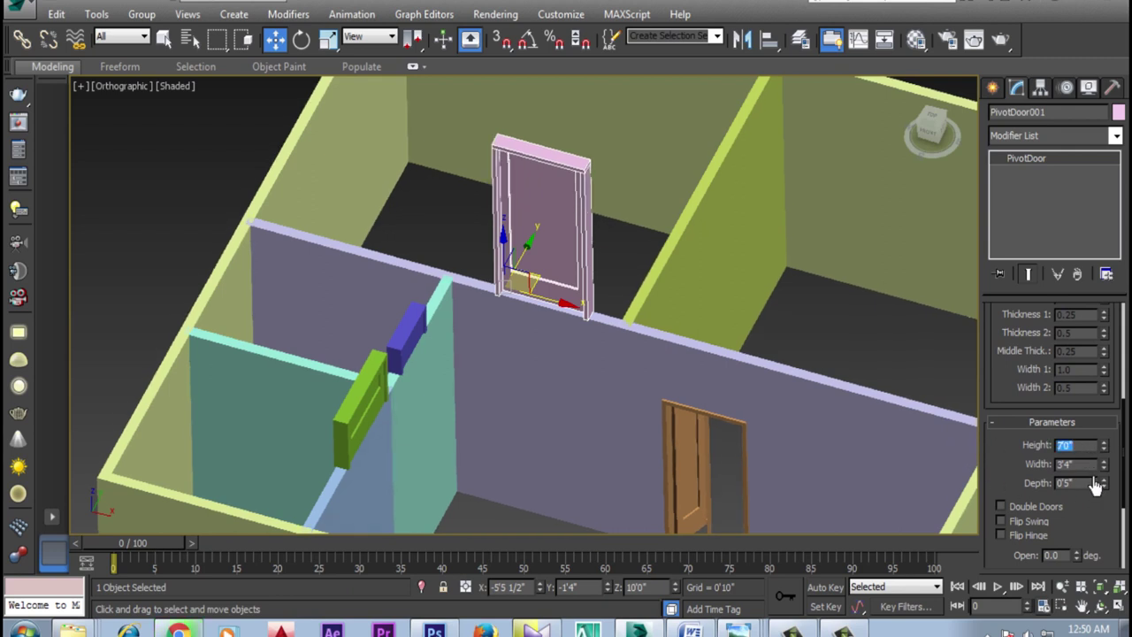
left_click_drag(1082, 474, 995, 478)
key("Return")
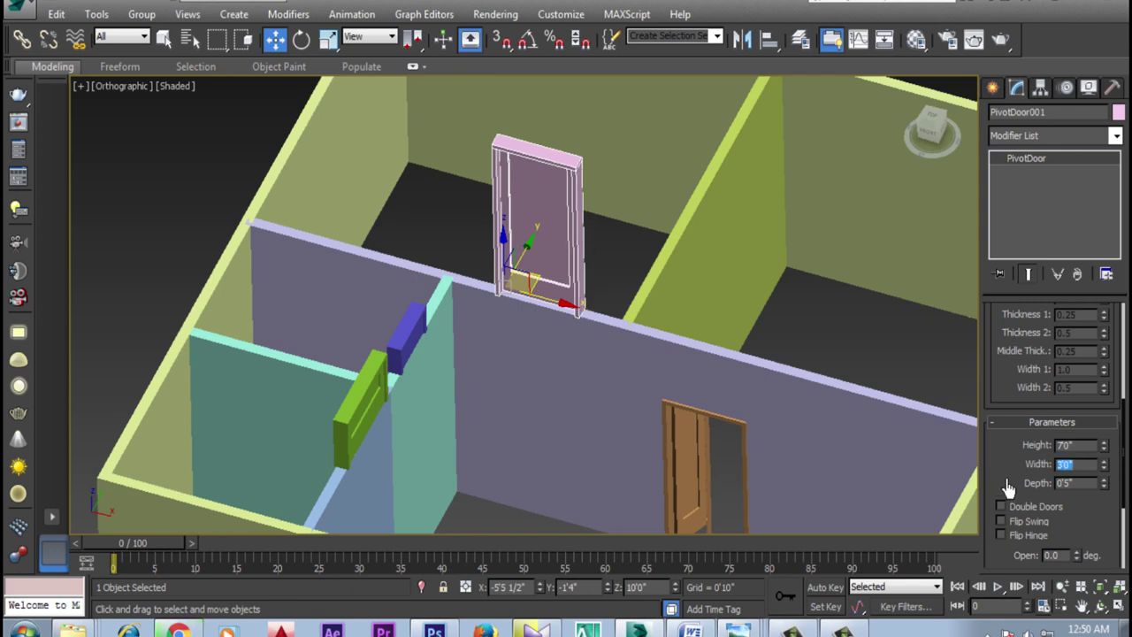
Step: Swing the pink door partly open, then ease it back to about 27 degrees
left_click_drag(1004, 491, 1020, 397)
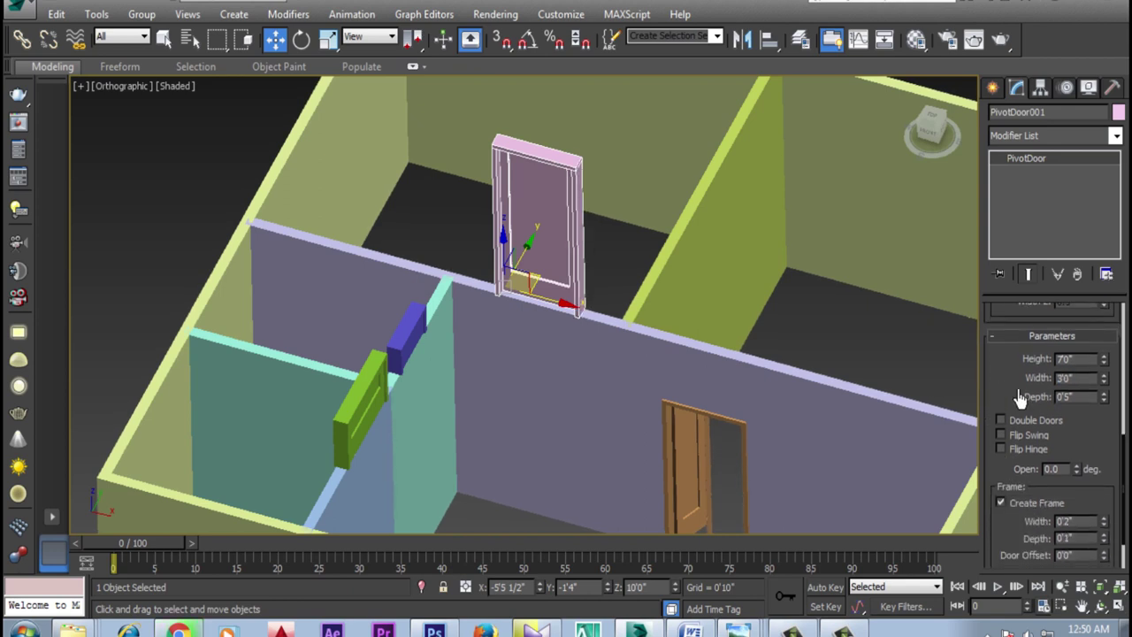
mouse_move(1075, 470)
left_mouse_down()
mouse_move(1069, 398)
mouse_move(1084, 464)
left_mouse_up()
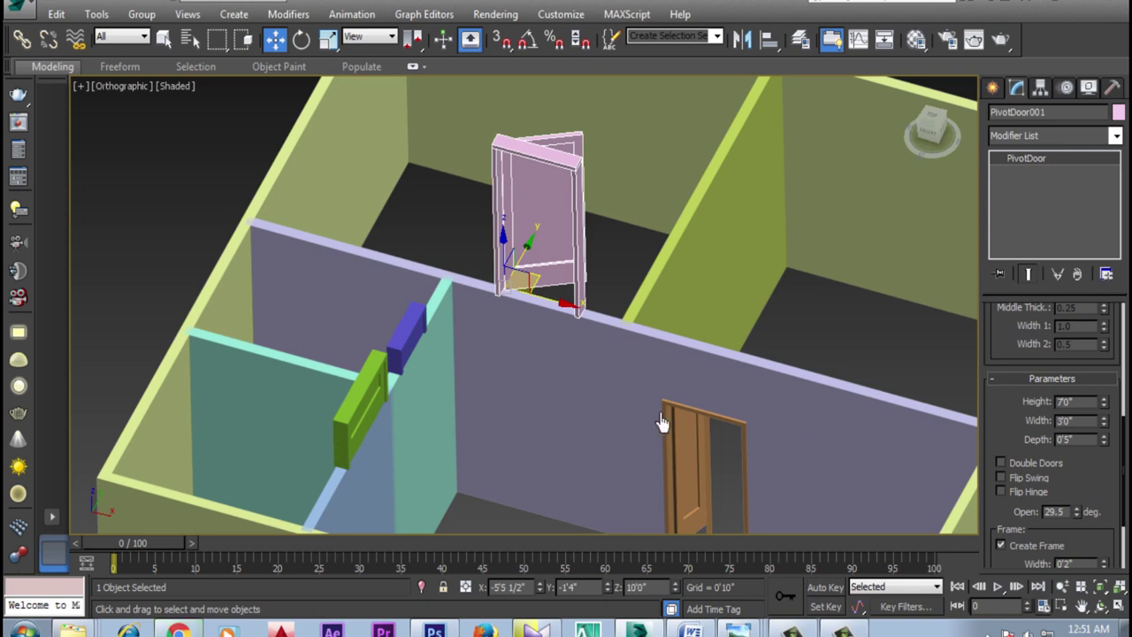
left_click(699, 453)
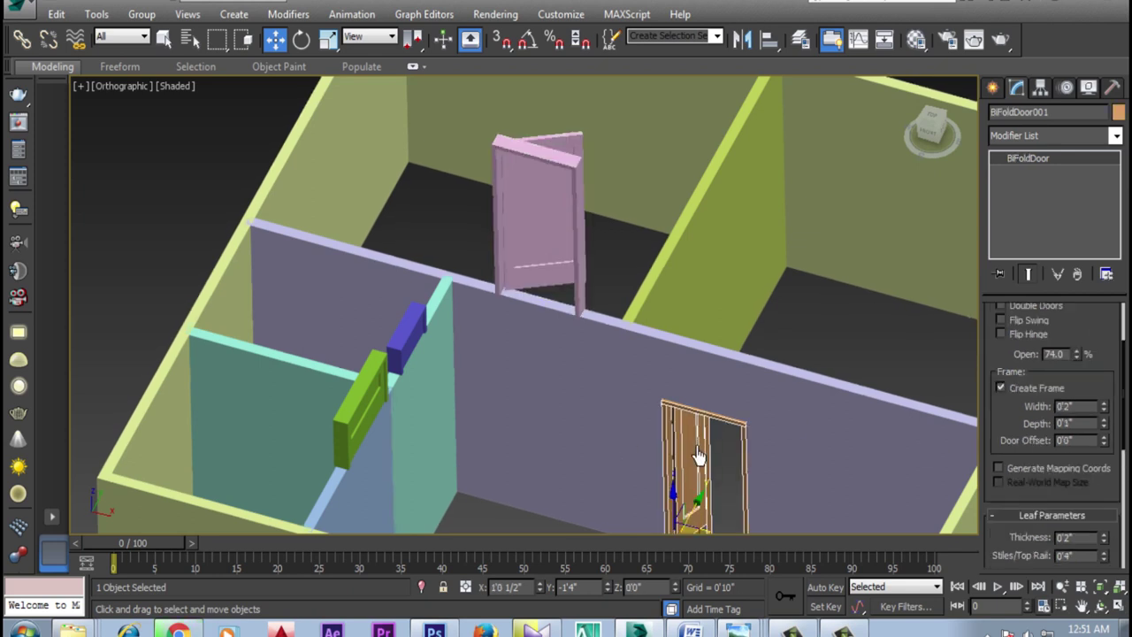
left_click(543, 202)
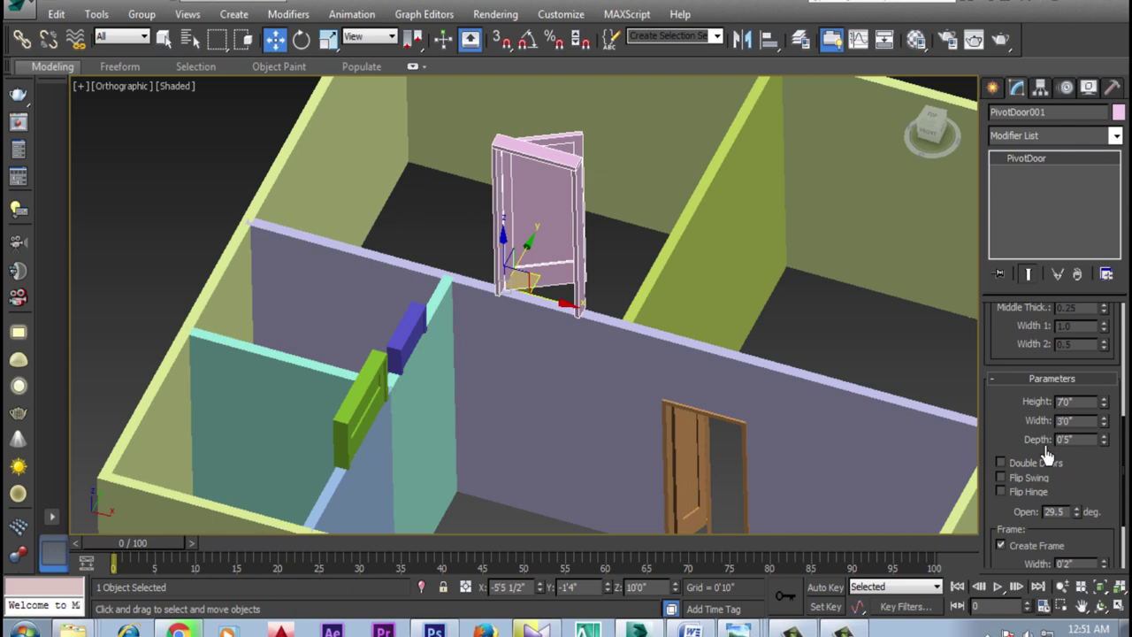
left_click_drag(1093, 485, 1083, 365)
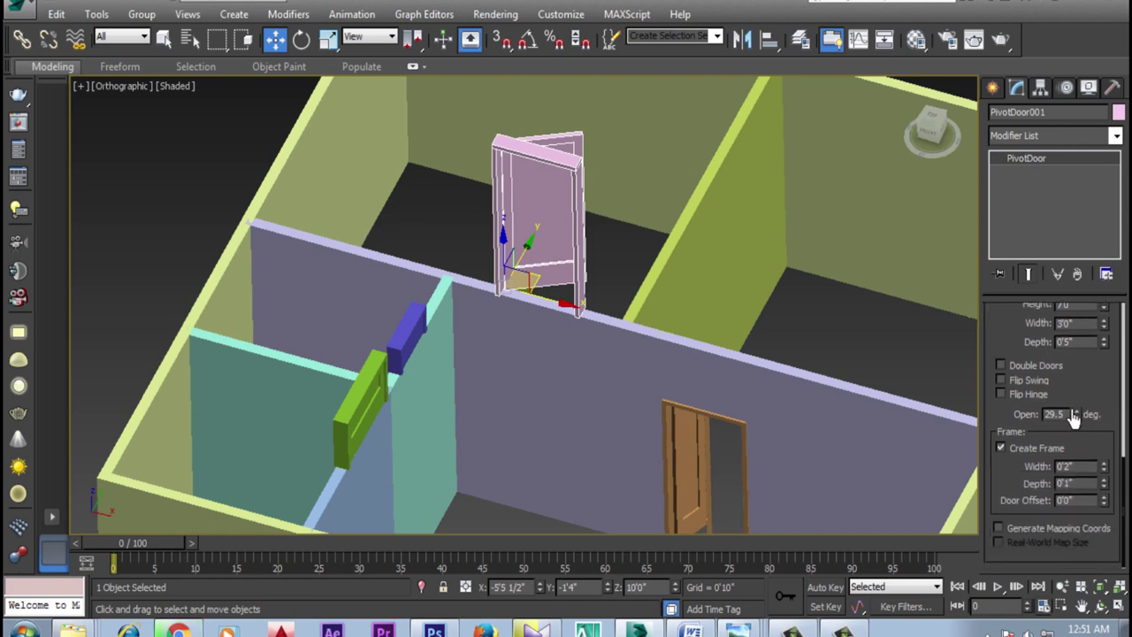
left_click_drag(1078, 420, 1086, 425)
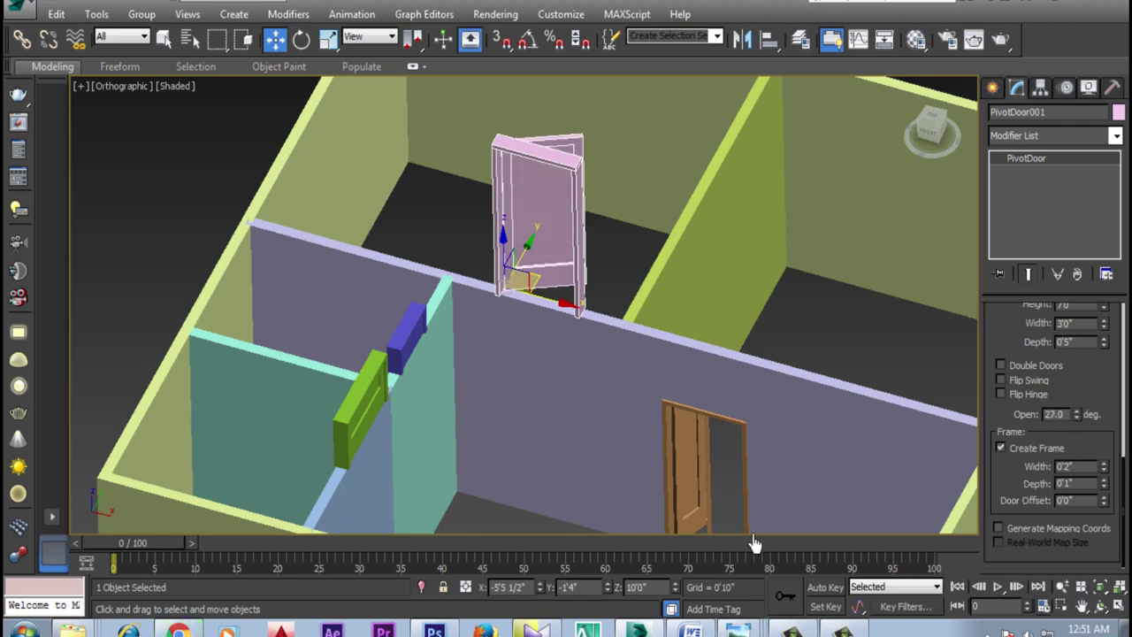
Step: Set the pink door's Z position to 0 and swing it open to 42.5 degrees
double_click(642, 589)
type("0")
key("Return")
scroll(567, 421, "up", 2)
scroll(567, 420, "up", 2)
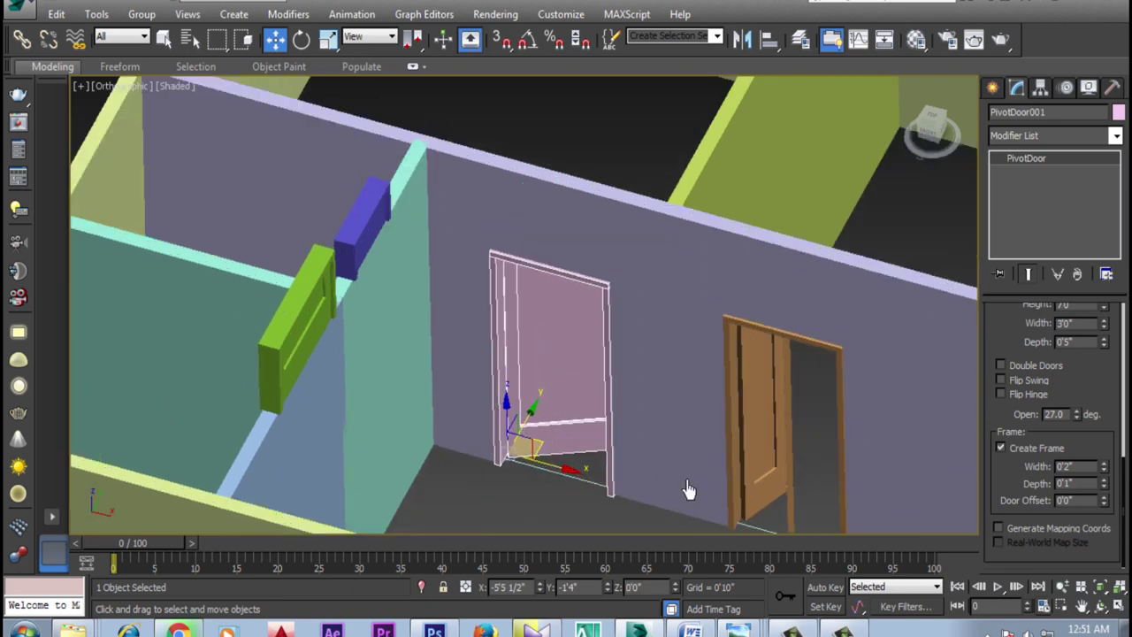
left_click_drag(1079, 423, 1079, 386)
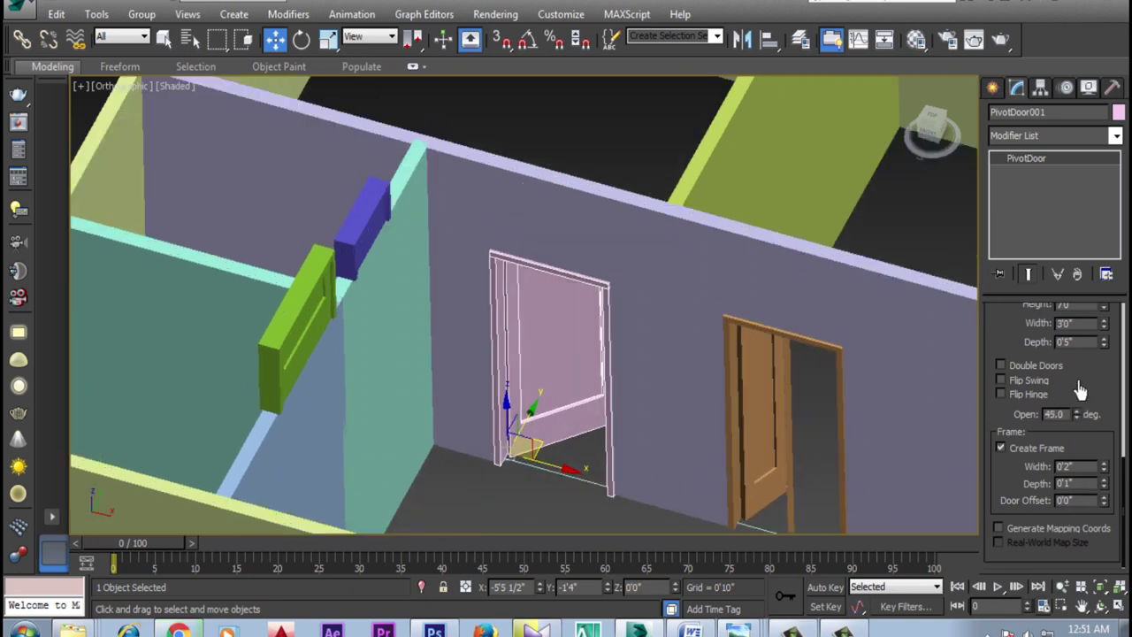
middle_click_drag(499, 445, 600, 407)
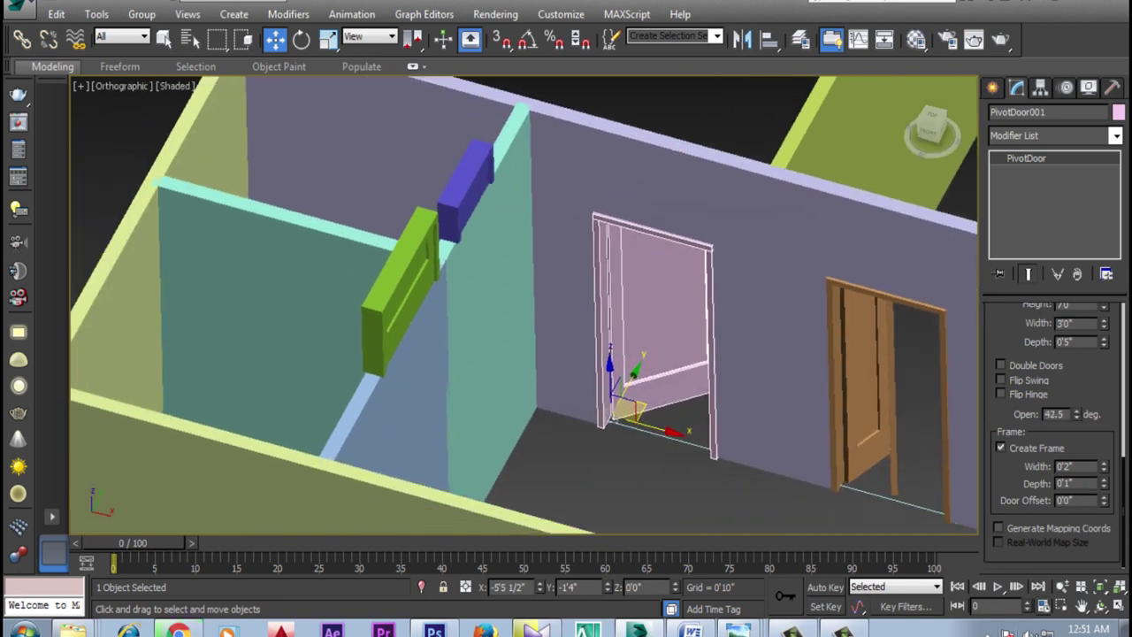
left_click(1102, 606)
mouse_move(564, 387)
left_mouse_down()
mouse_move(462, 367)
mouse_move(539, 477)
left_mouse_up()
right_click(539, 477)
Step: Select the blue door and adjust its frame width, leaving it at 0'2"
left_click(462, 200)
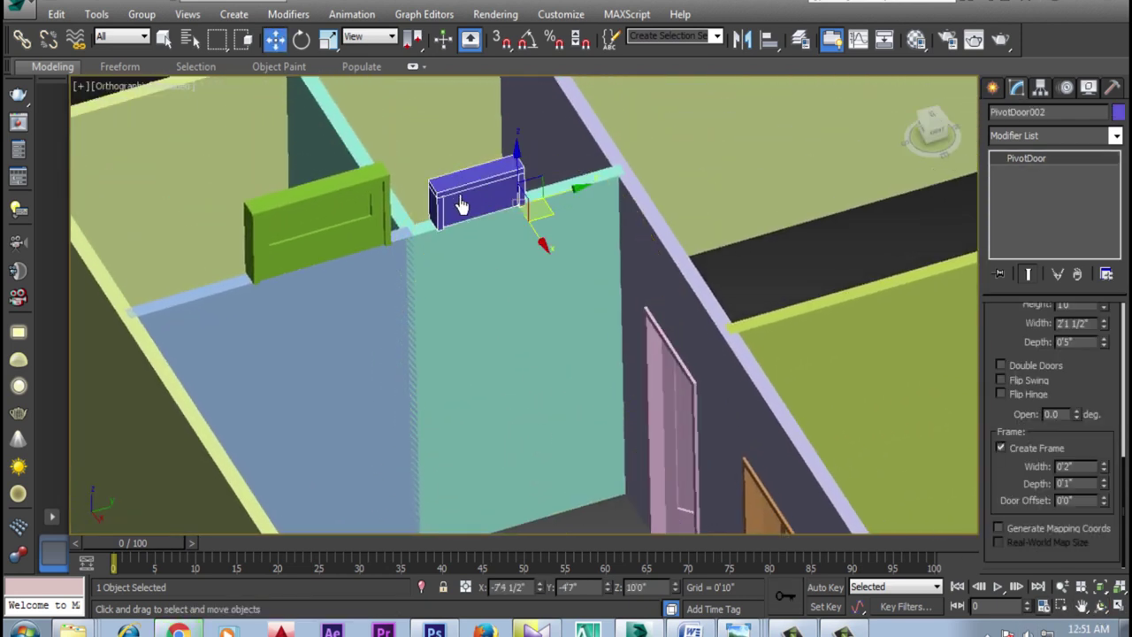
scroll(1060, 414, "up", 2)
scroll(1060, 414, "up", 3)
scroll(1061, 414, "up", 2)
scroll(1061, 414, "up", 2)
scroll(1067, 425, "up", 1)
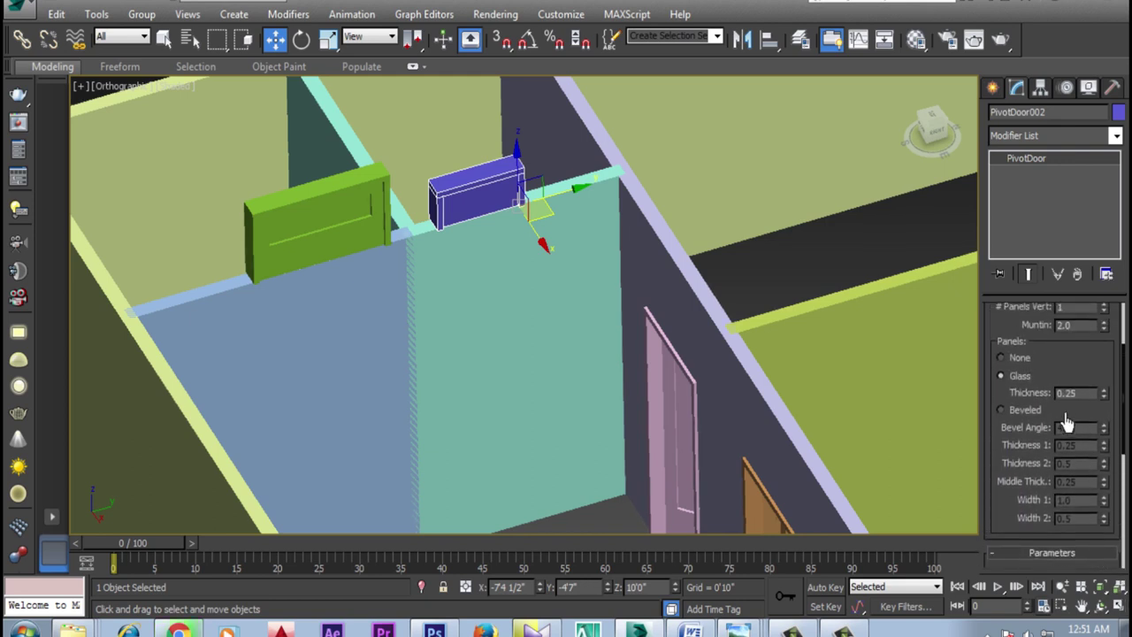
left_click_drag(1067, 389, 1101, 547)
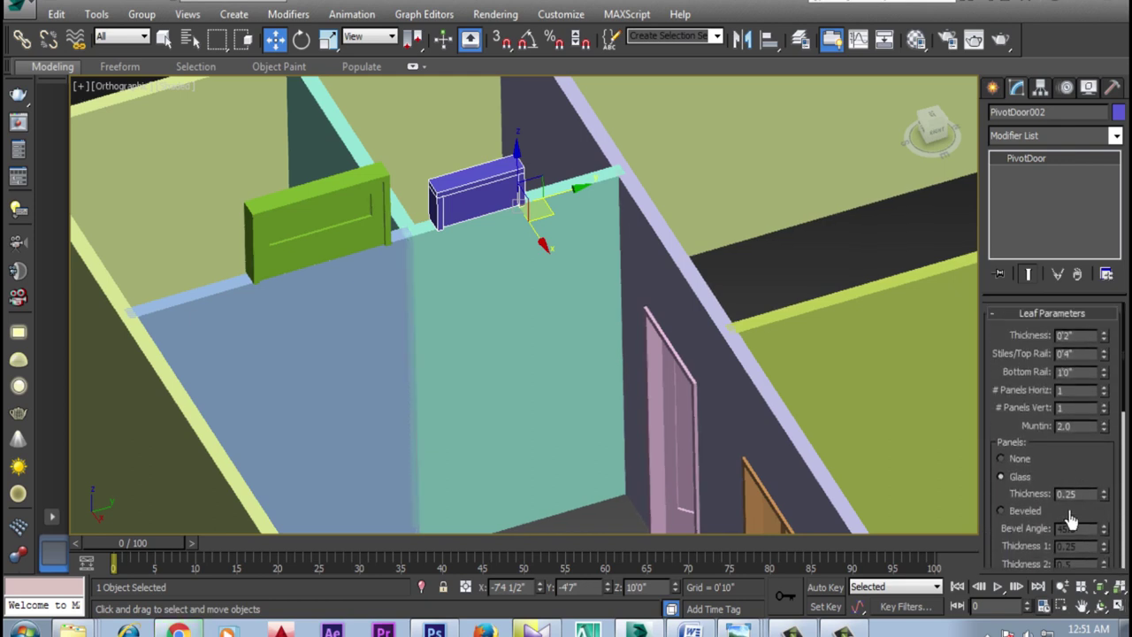
left_click_drag(1082, 478, 1050, 257)
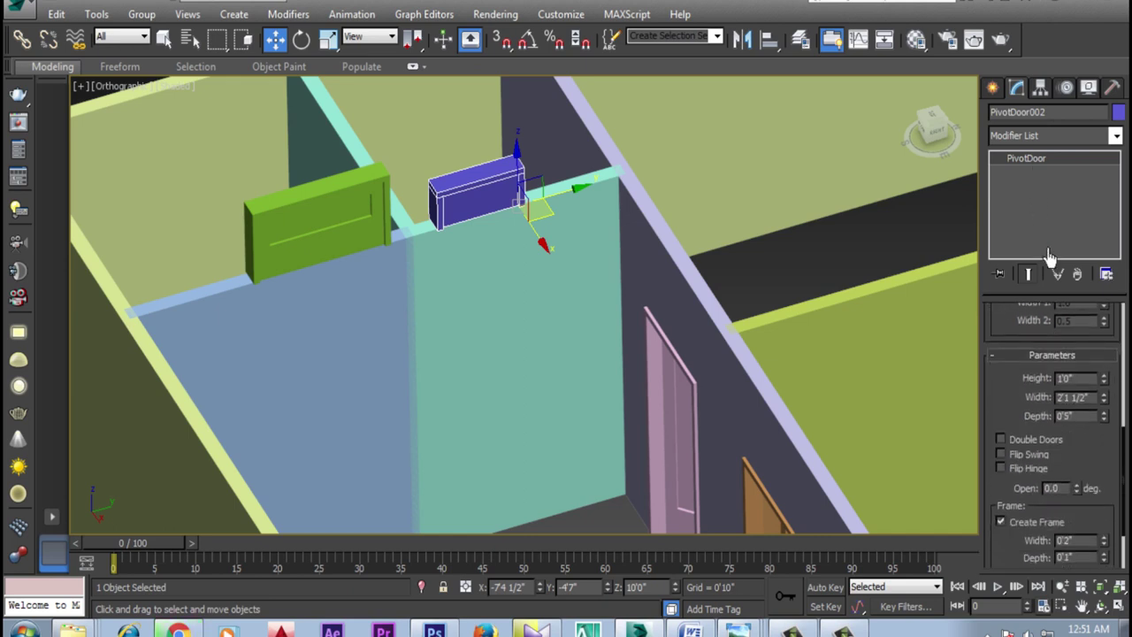
left_click_drag(1089, 469, 1066, 367)
double_click(1081, 467)
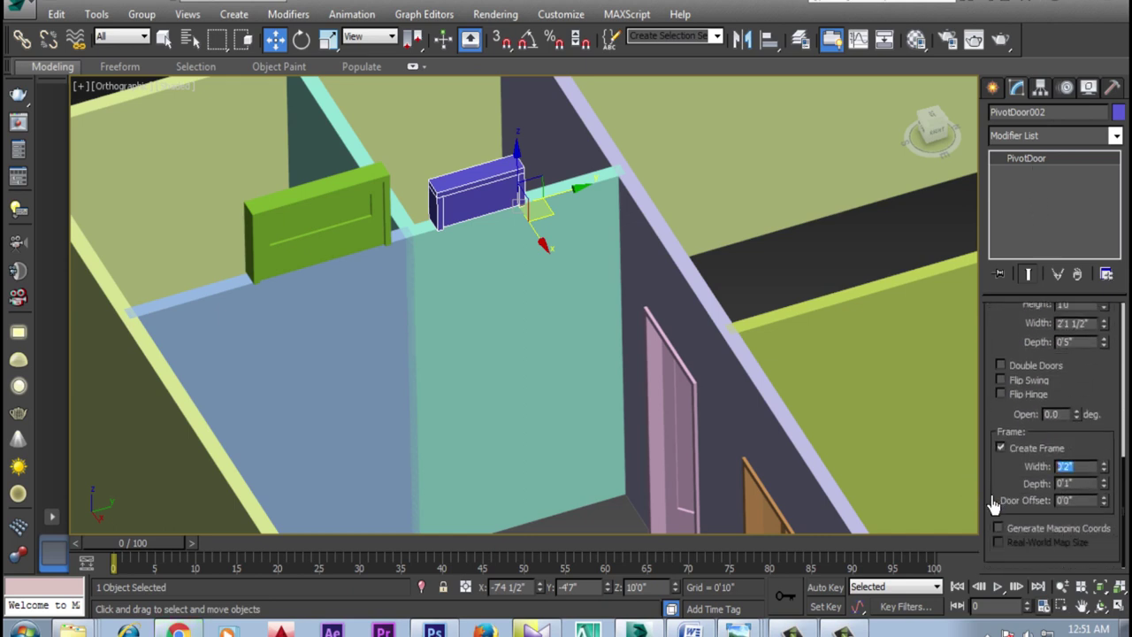
type("3")
key("Return")
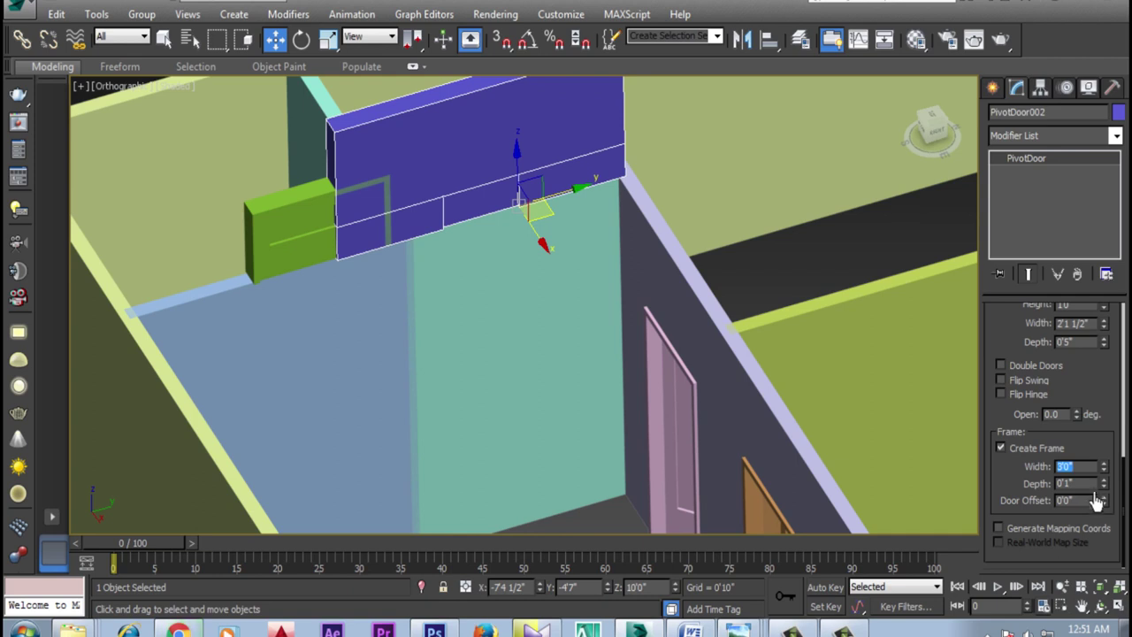
mouse_move(1104, 469)
left_mouse_down()
mouse_move(1122, 541)
mouse_move(1125, 529)
left_mouse_up()
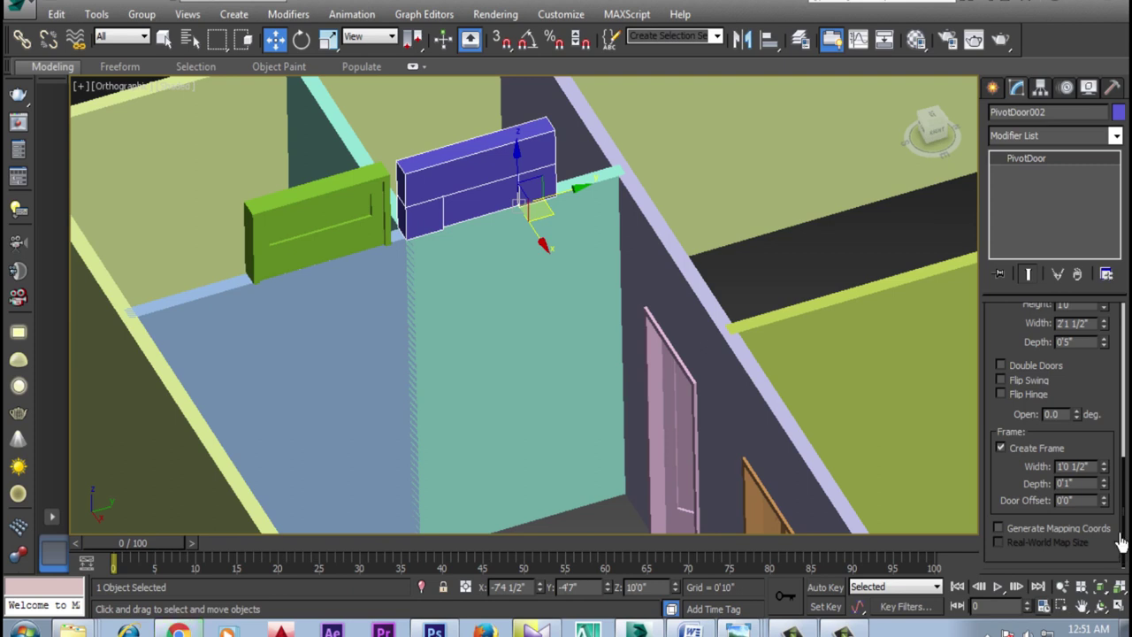
left_click_drag(1122, 529, 1122, 529)
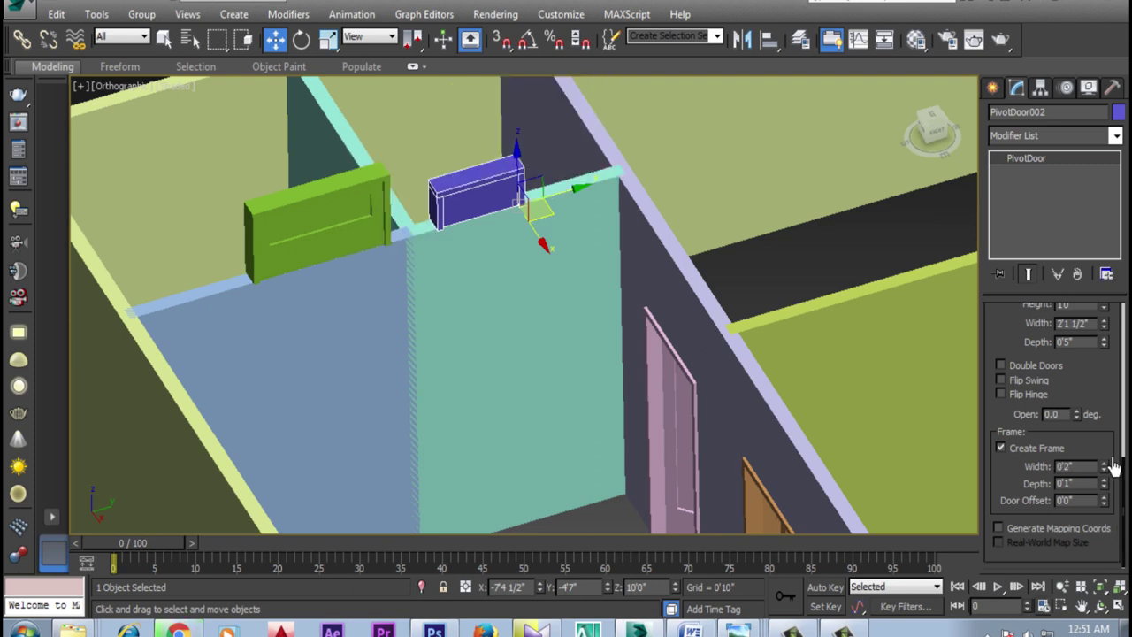
Step: Give the blue door a height of 7'0" and a width of 3'0"
scroll(1106, 407, "up", 3)
scroll(1097, 415, "up", 1)
double_click(1074, 410)
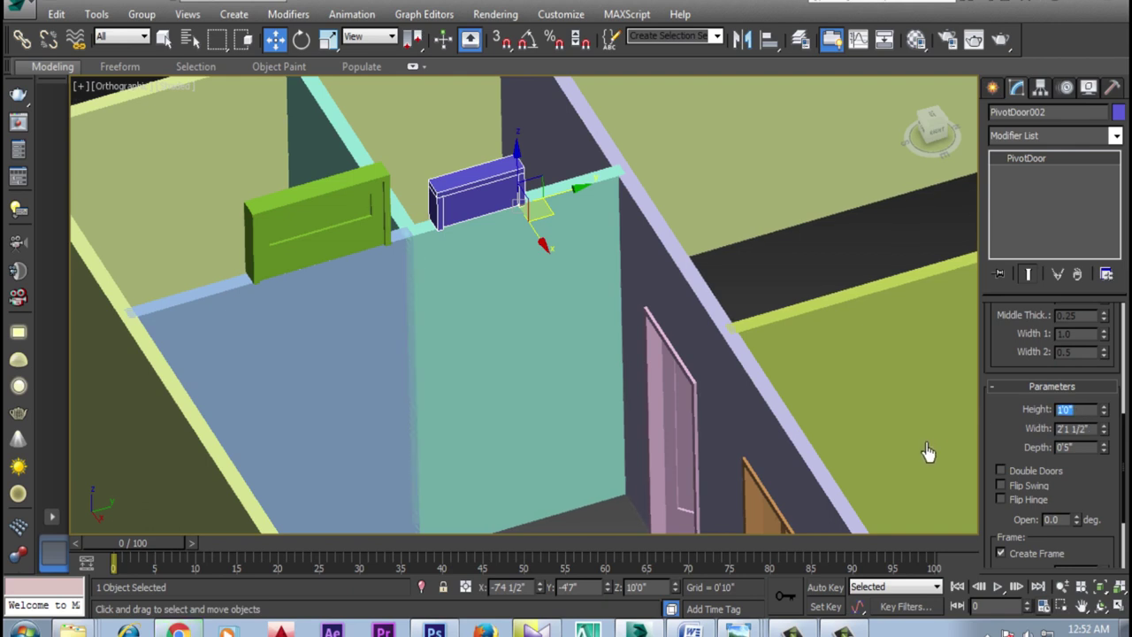
type("3")
key("Return")
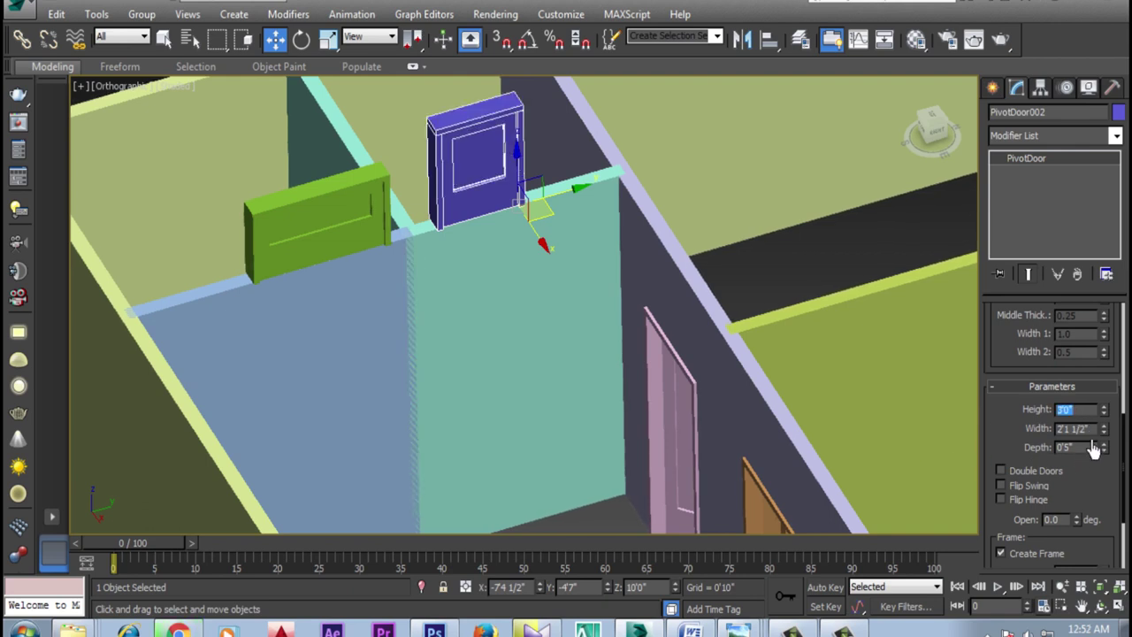
double_click(1078, 429)
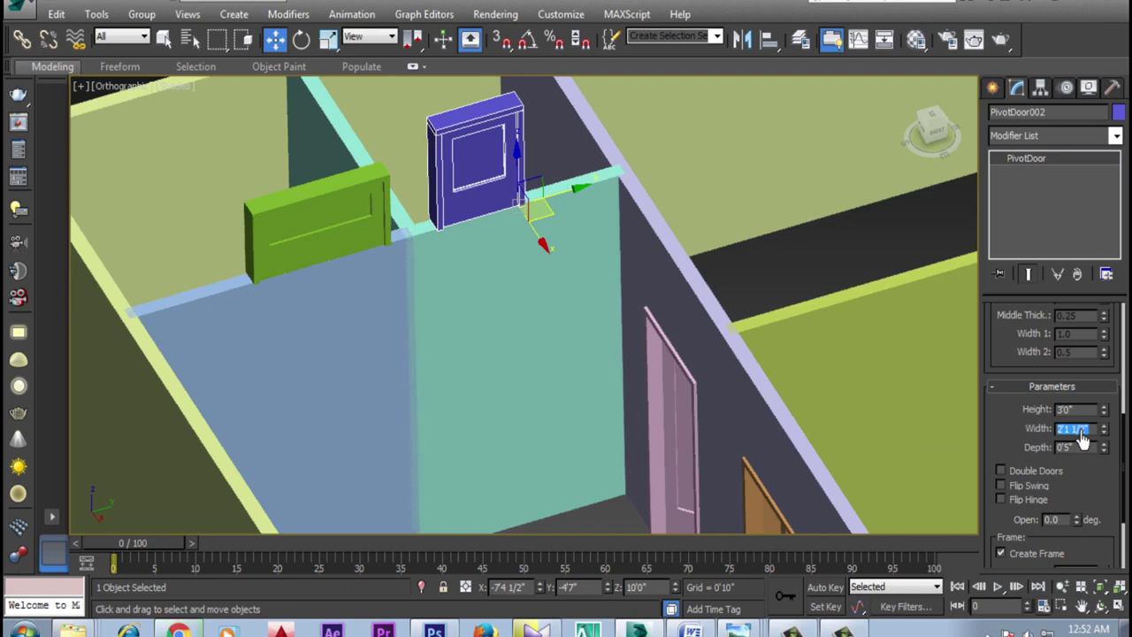
type("3'0")
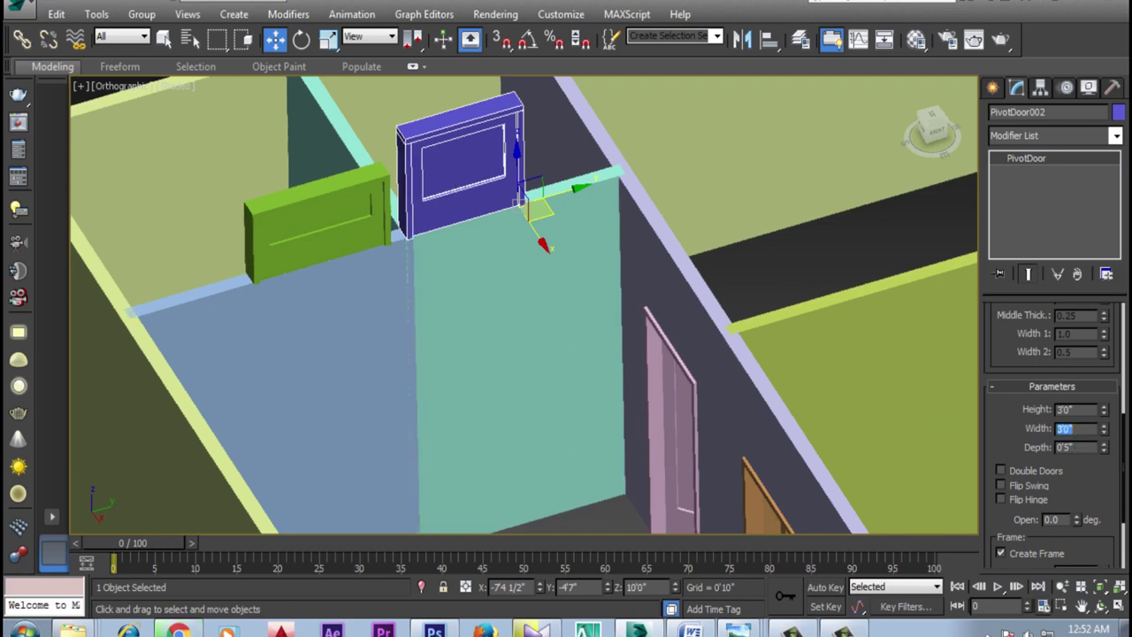
double_click(1073, 410)
type("7")
key("Return")
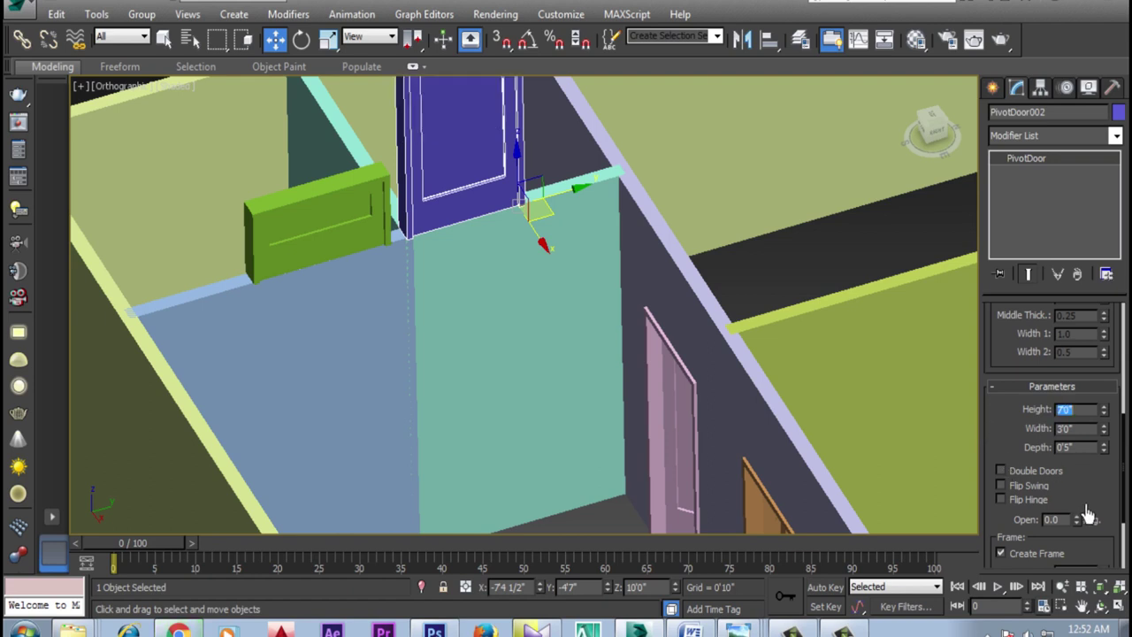
Step: Flip the blue door's hinge and swing, and open it to 31 degrees
left_click_drag(1078, 522, 1077, 513)
double_click(1055, 524)
left_click(1001, 503)
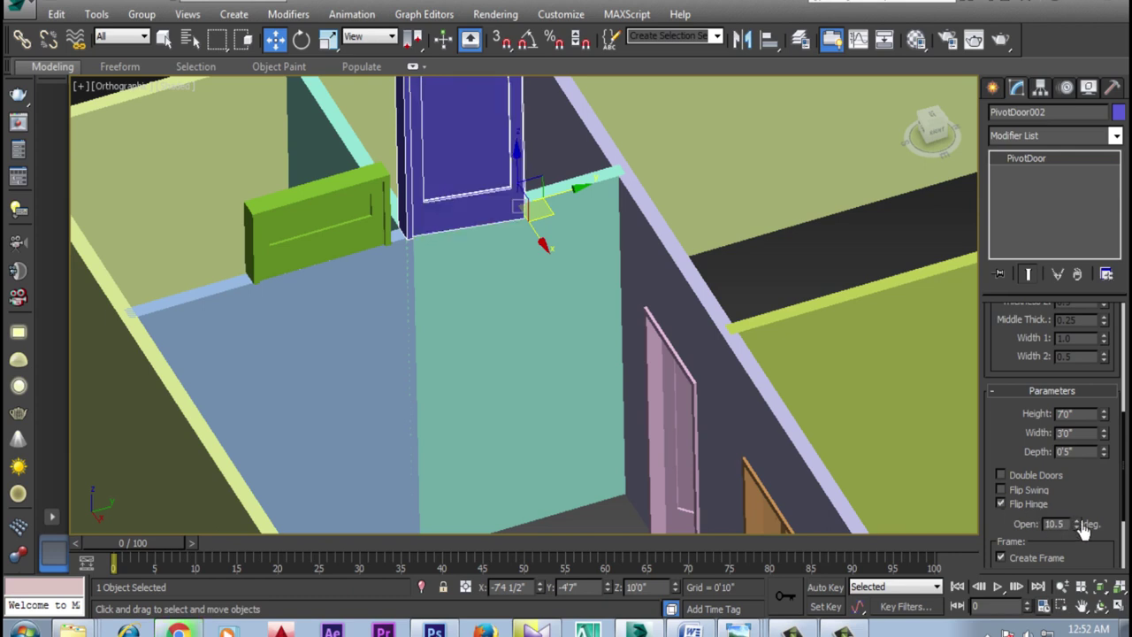
left_click_drag(1078, 529, 1077, 508)
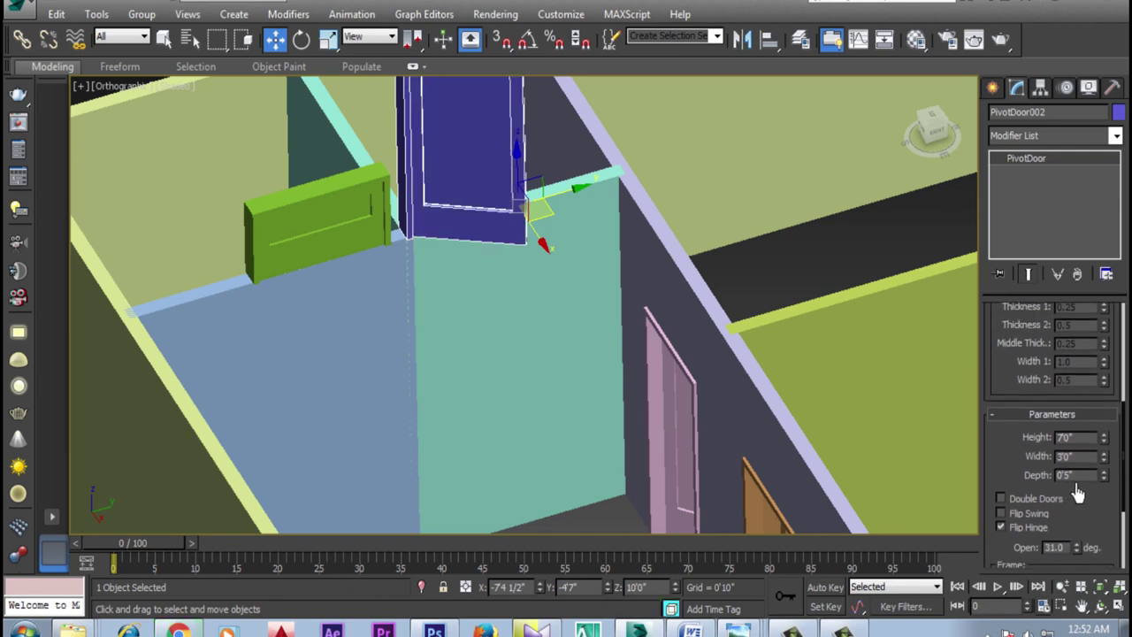
left_click(1016, 488)
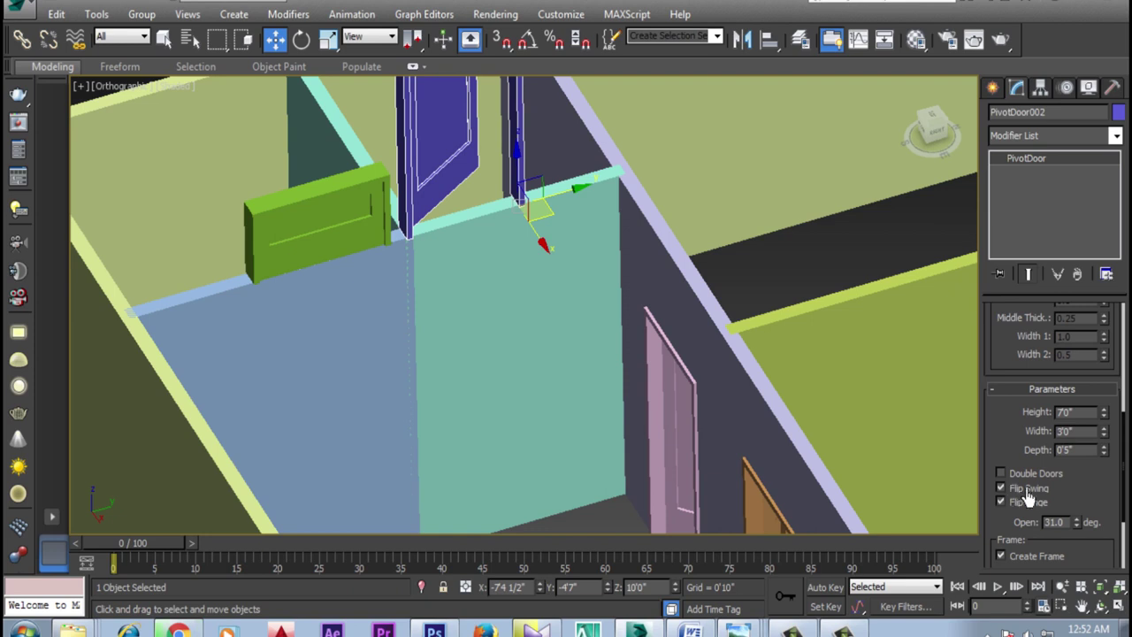
Step: Slide the blue door along the wall and drop it to floor level
scroll(743, 404, "down", 2)
scroll(715, 404, "down", 2)
left_click_drag(594, 264, 605, 259)
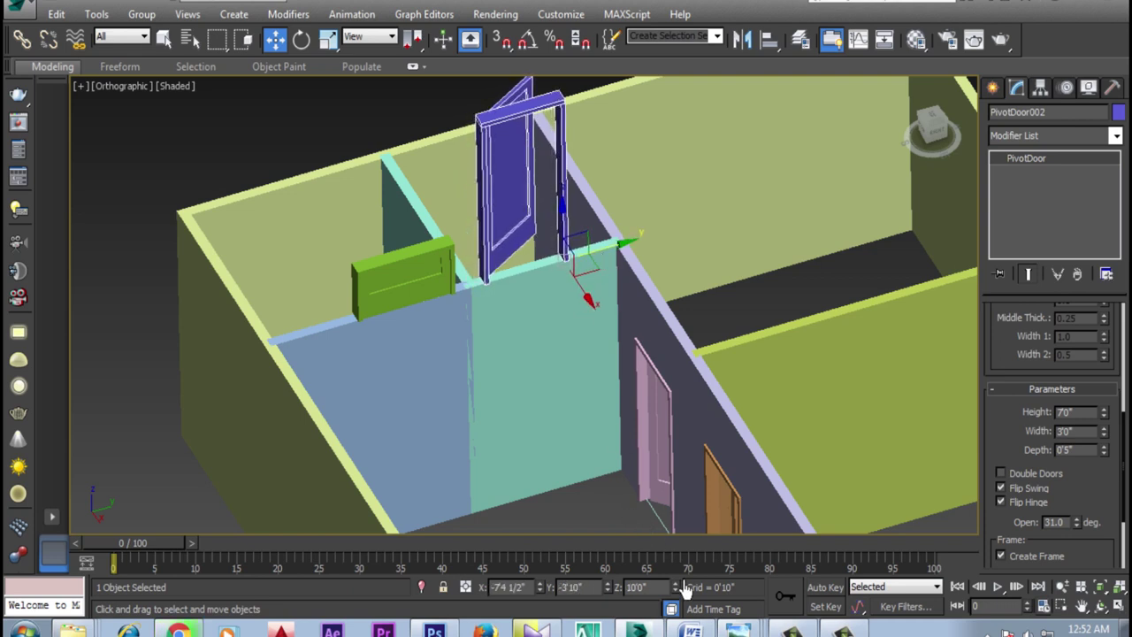
type("0")
type("'0\"")
key("Return")
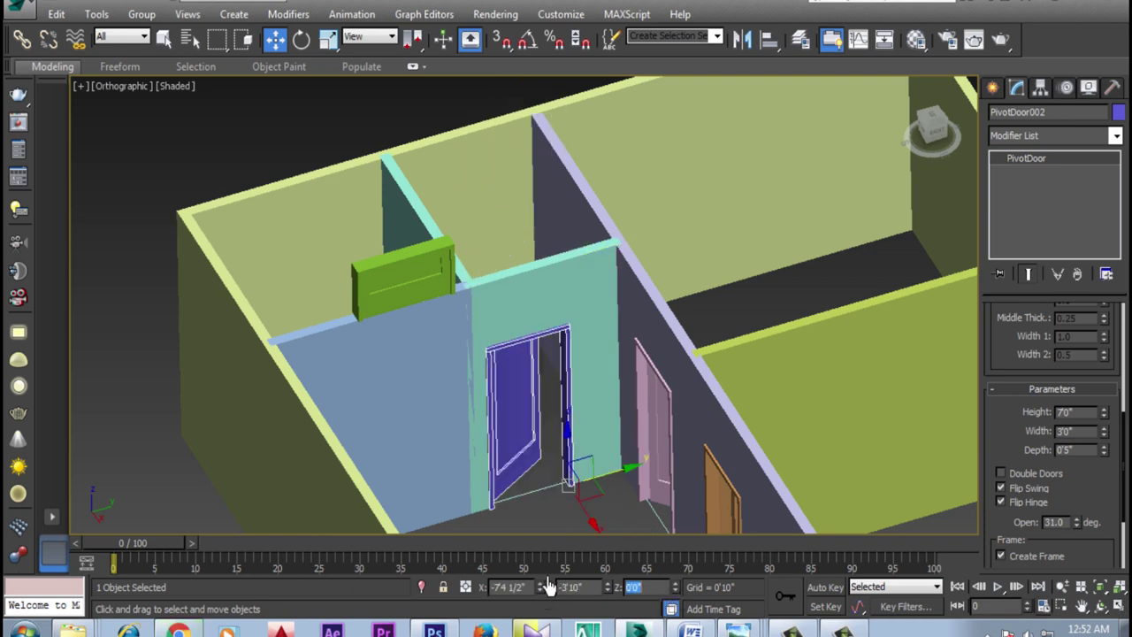
mouse_move(609, 394)
middle_mouse_down("alt")
mouse_move(505, 372)
mouse_move(498, 327)
middle_mouse_up("alt")
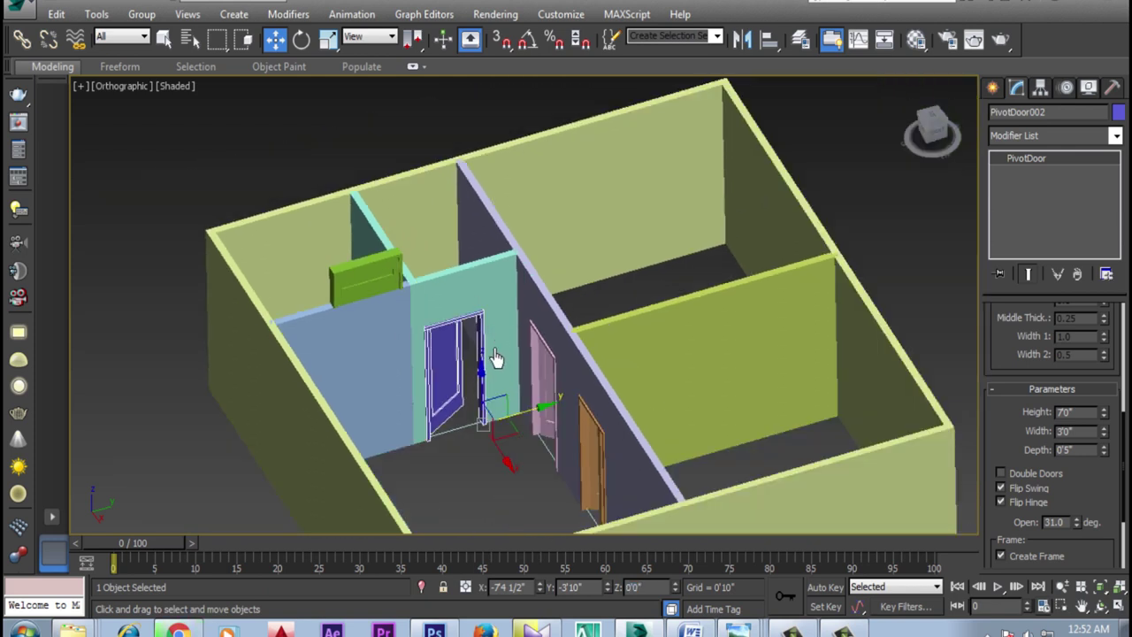
middle_click_drag(407, 369, 418, 343, "alt")
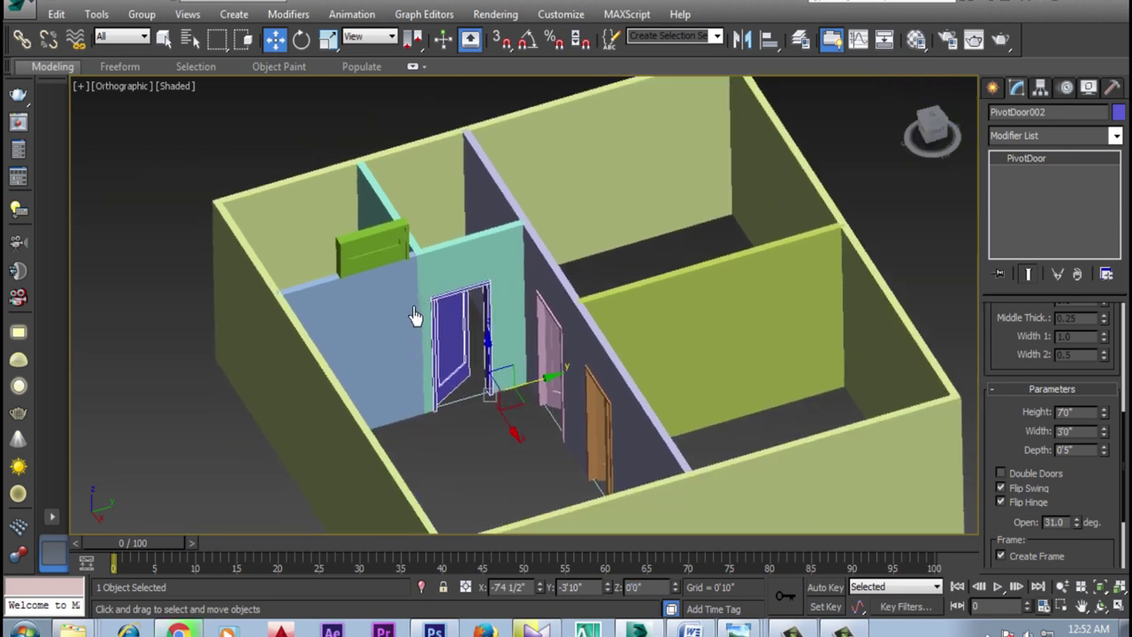
Step: Select the green door and set its height to 7'0" and width to 3'0"
scroll(397, 347, "up", 2)
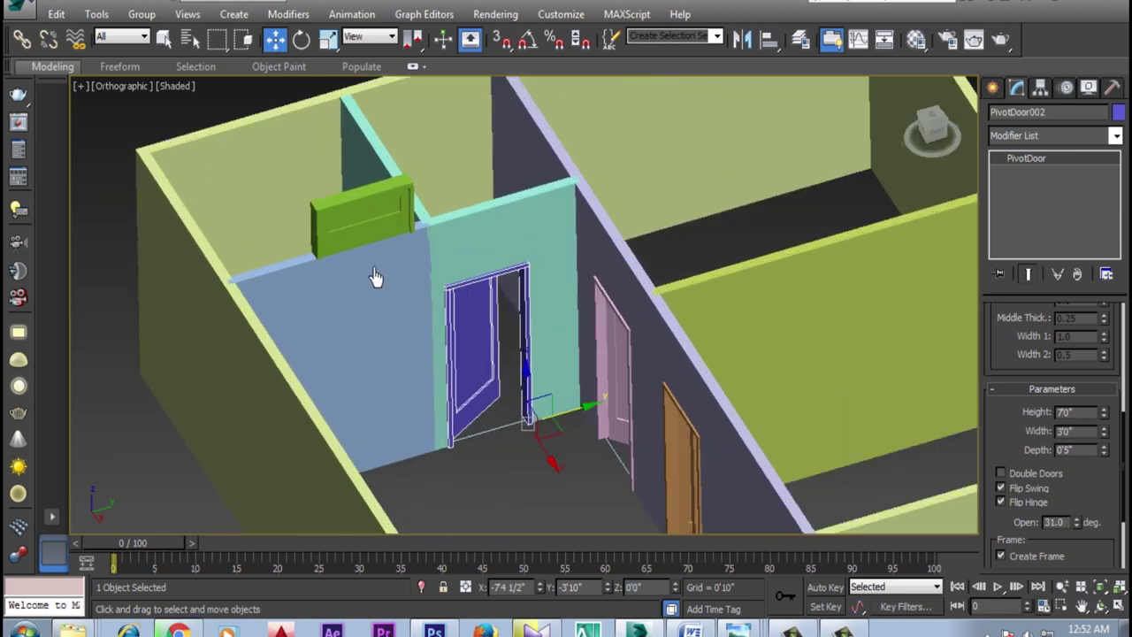
left_click(346, 233)
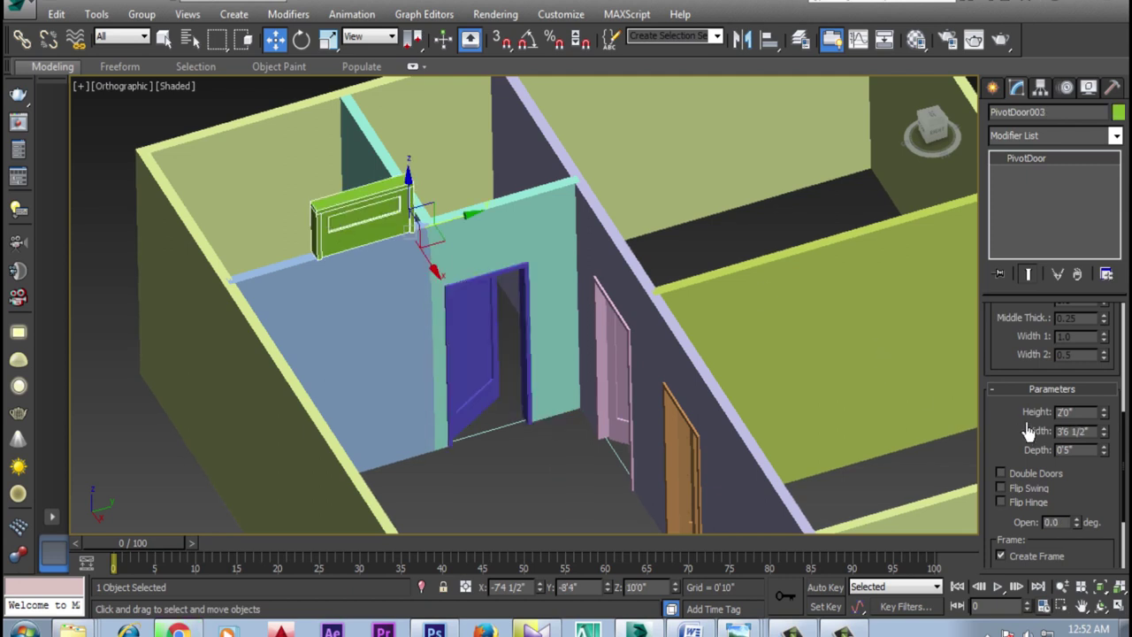
left_click(1092, 413)
key("Return")
type("7")
key("Return")
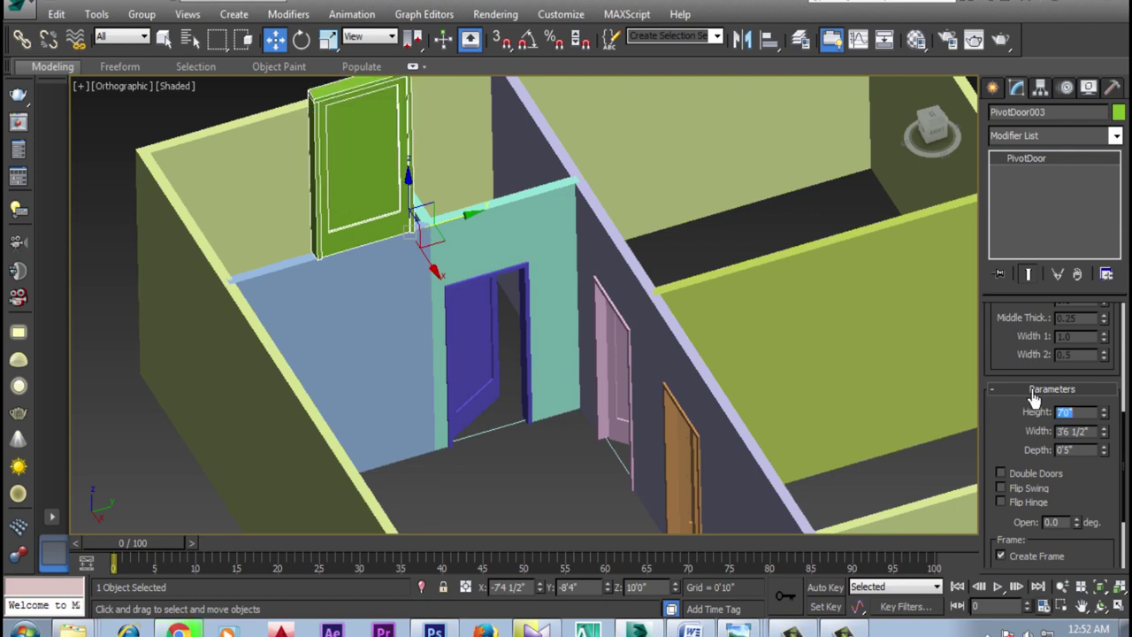
key("Tab")
type("3")
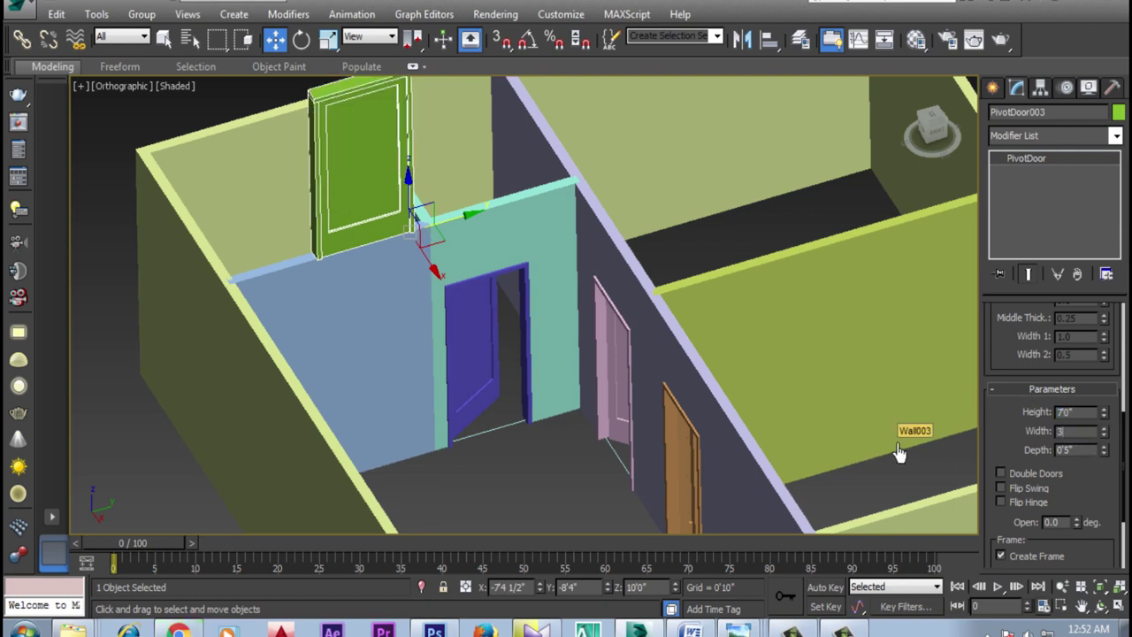
key("Return")
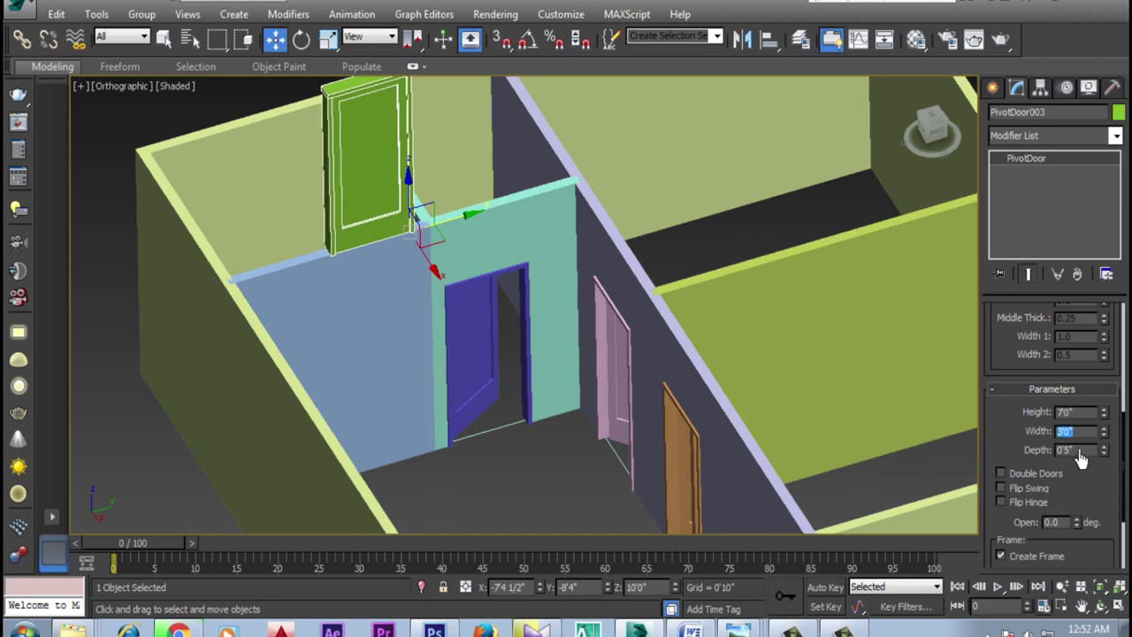
Step: Set the green door's Z position to 0, then orbit the view around the house
double_click(662, 594)
type("0")
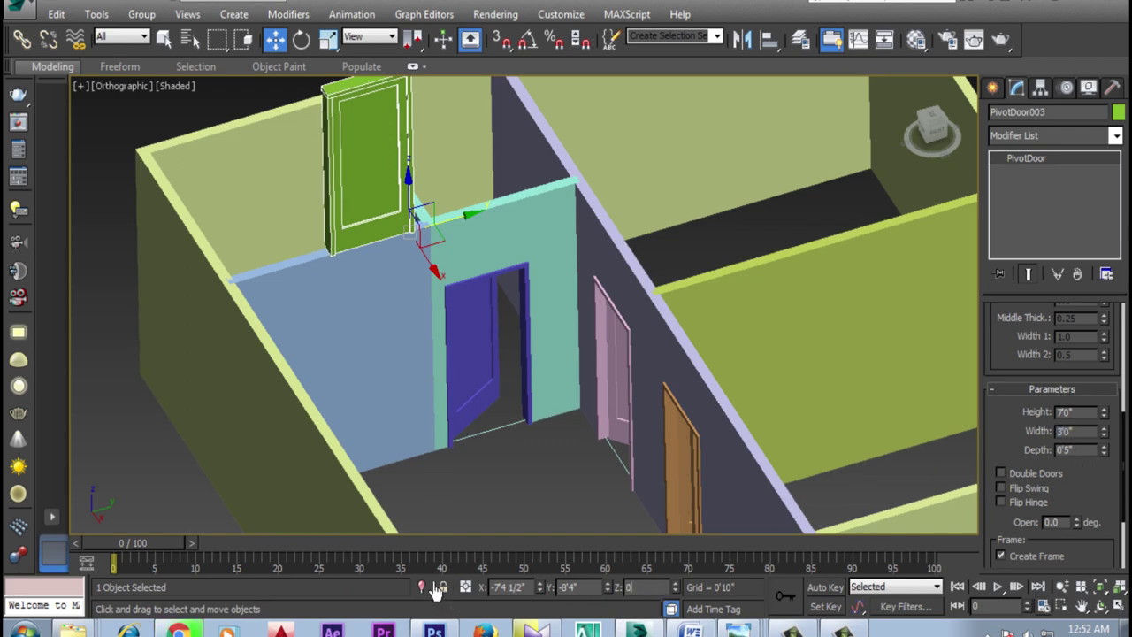
key("Return")
middle_click_drag(538, 518, 436, 422)
scroll(436, 422, "down", 3)
scroll(623, 345, "up", 2)
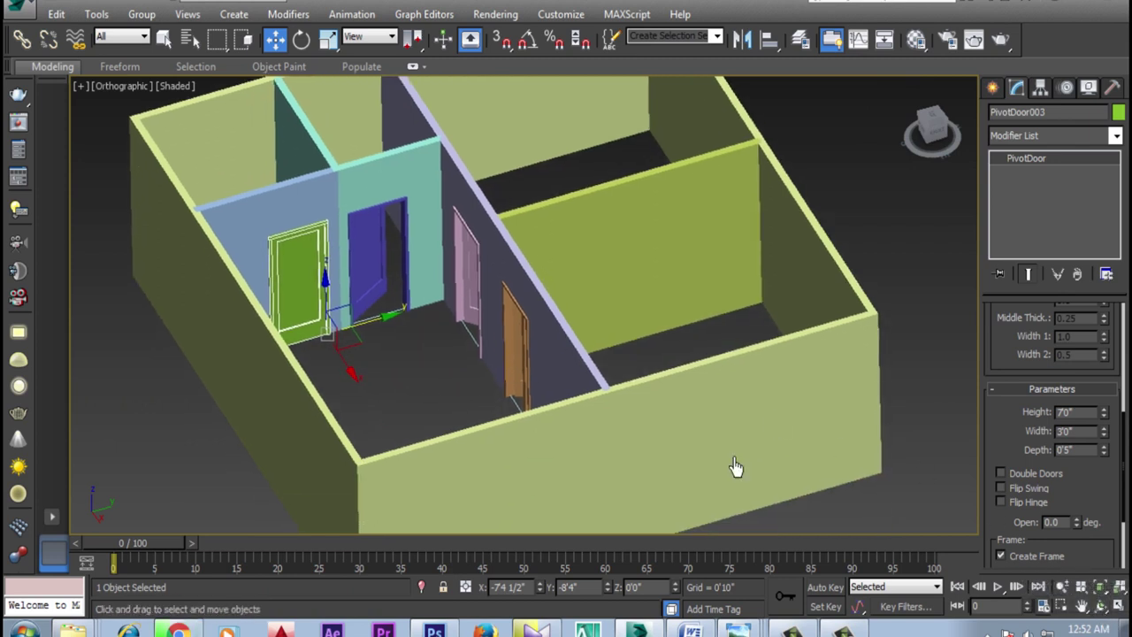
left_click(1100, 606)
mouse_move(610, 378)
left_mouse_down()
mouse_move(669, 382)
mouse_move(664, 324)
mouse_move(602, 363)
mouse_move(566, 328)
mouse_move(505, 377)
mouse_move(599, 345)
mouse_move(677, 350)
left_mouse_up()
scroll(615, 283, "up", 3)
Step: Switch the viewport to Top view and pick the Pivot door creation tool
scroll(637, 359, "up", 2)
key("w")
left_click(126, 100)
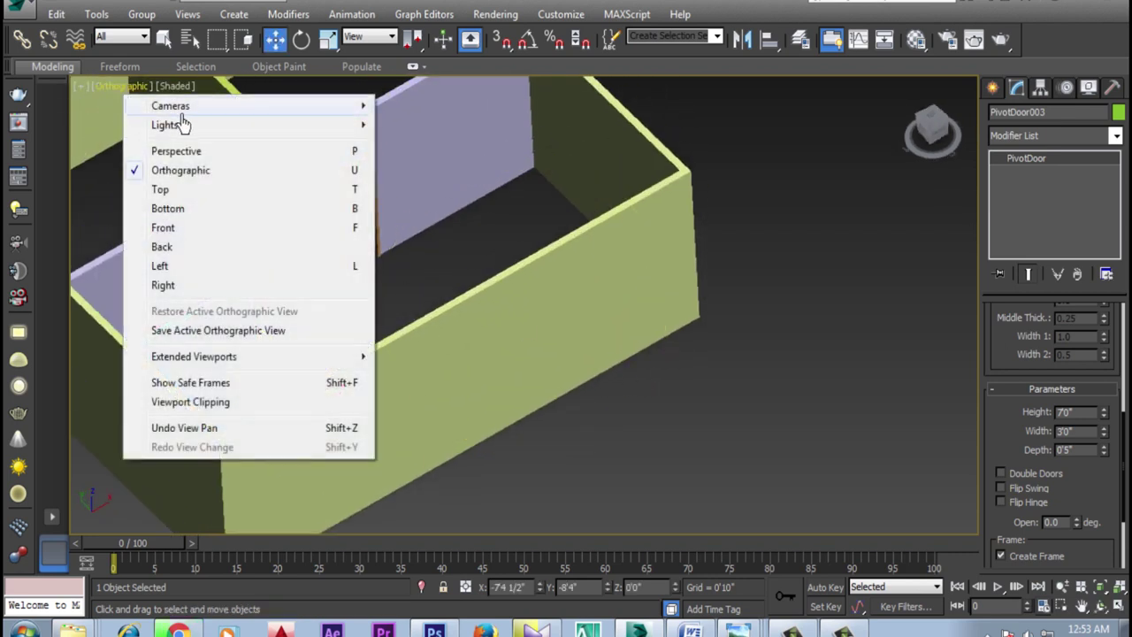
left_click(164, 190)
scroll(566, 278, "down", 3)
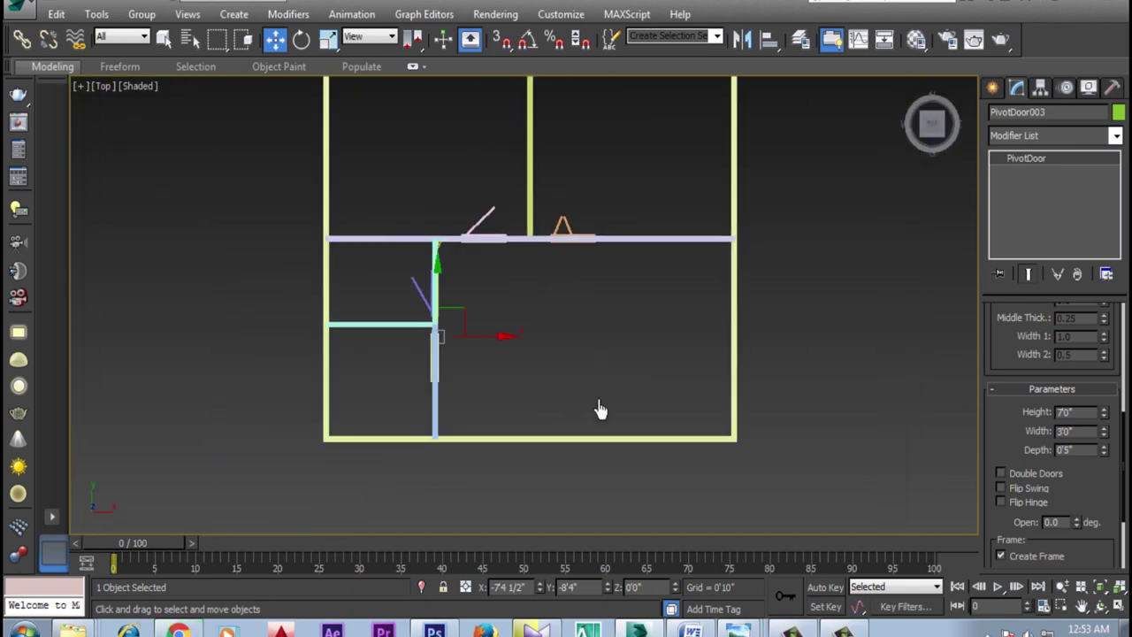
scroll(604, 396, "up", 4)
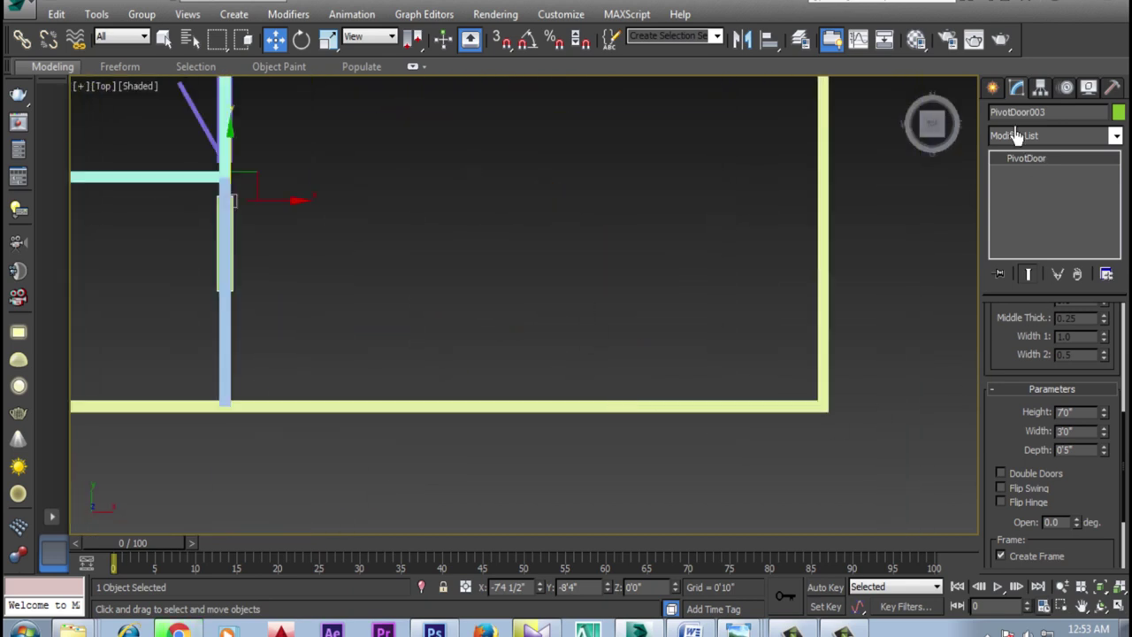
left_click(992, 87)
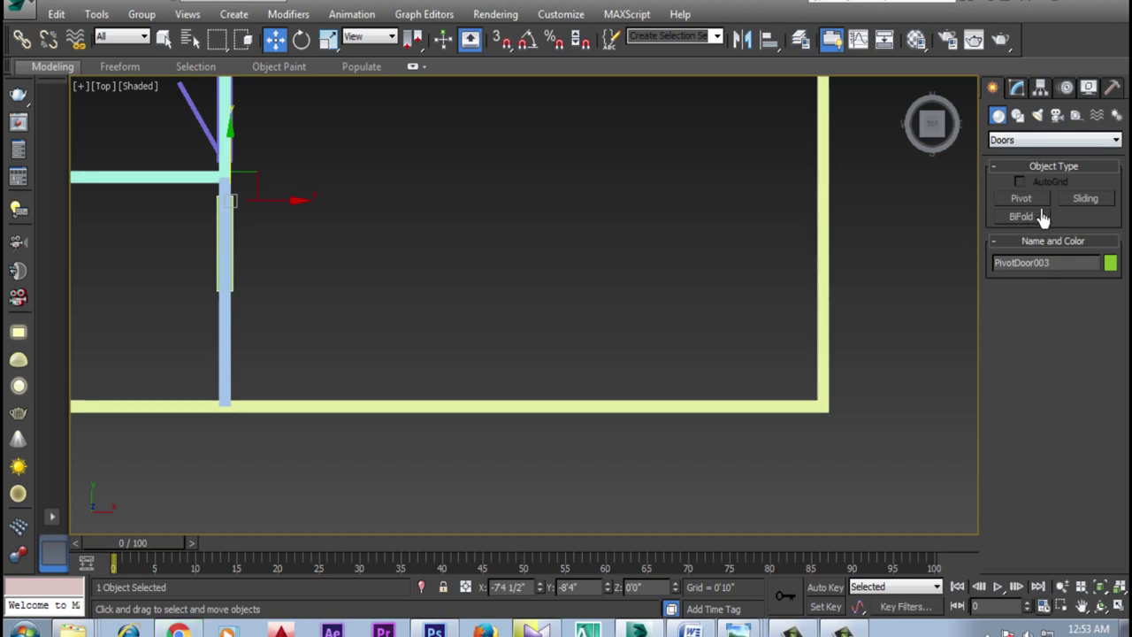
left_click(1025, 200)
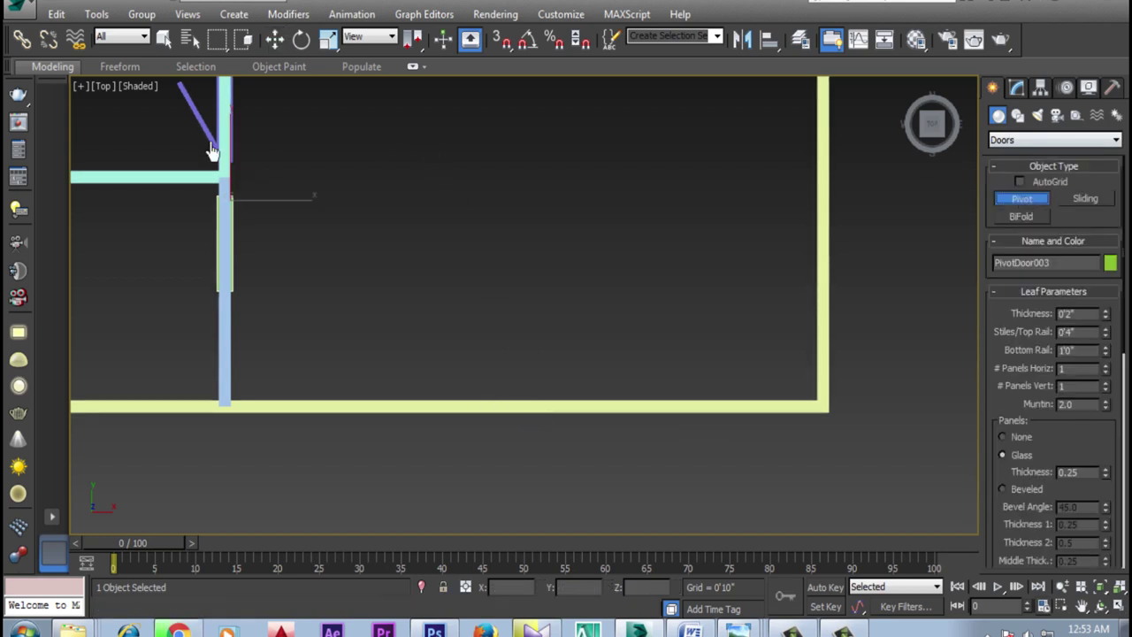
Step: Set the viewport to Wireframe and enable snaps, cancelling a first door attempt
left_click(145, 87)
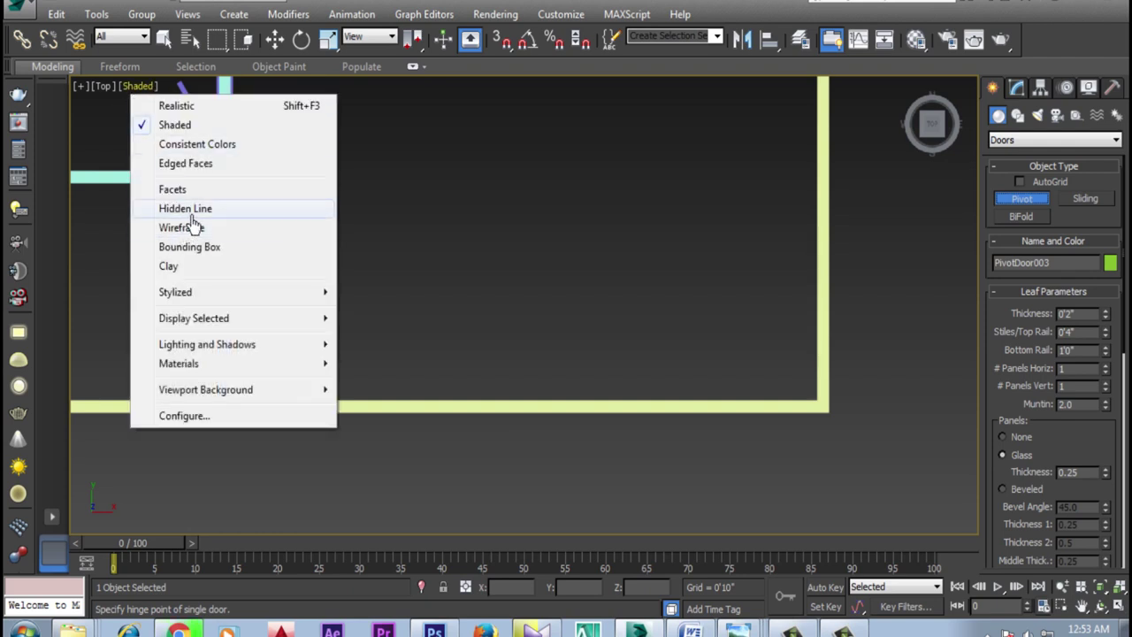
left_click(184, 228)
left_click(501, 39)
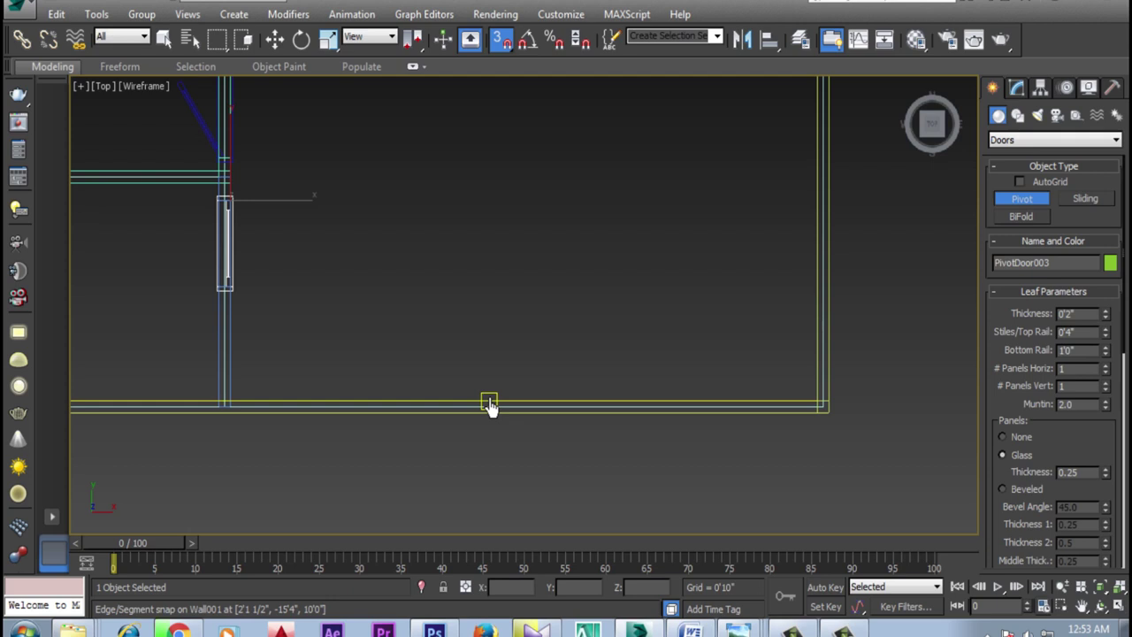
left_click_drag(489, 405, 520, 407)
scroll(519, 407, "up", 2)
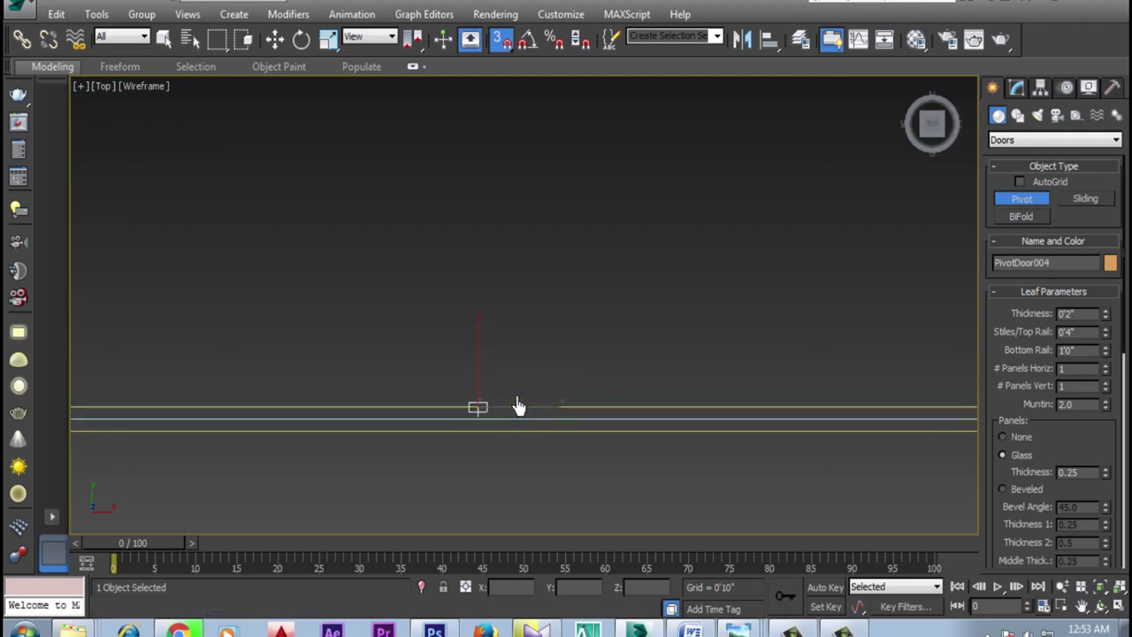
right_click(448, 410)
scroll(357, 409, "down", 2)
scroll(358, 409, "down", 2)
scroll(478, 400, "up", 1)
Step: Draw the pivot door along the bottom outer wall, then return to solid shading
left_click_drag(447, 392, 669, 394)
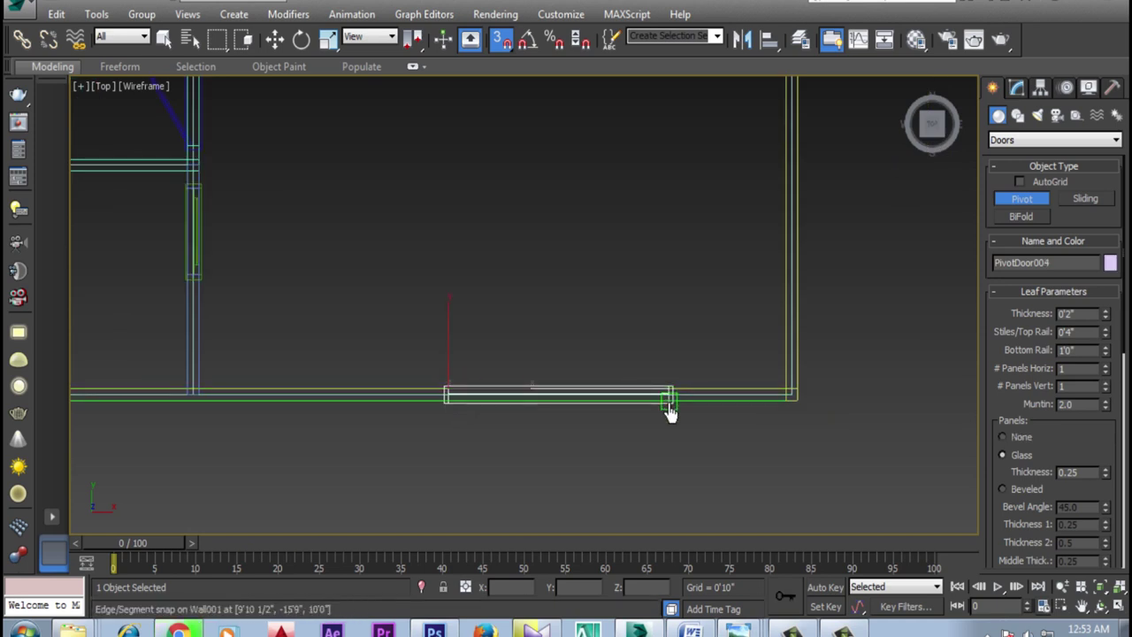
left_click(669, 409)
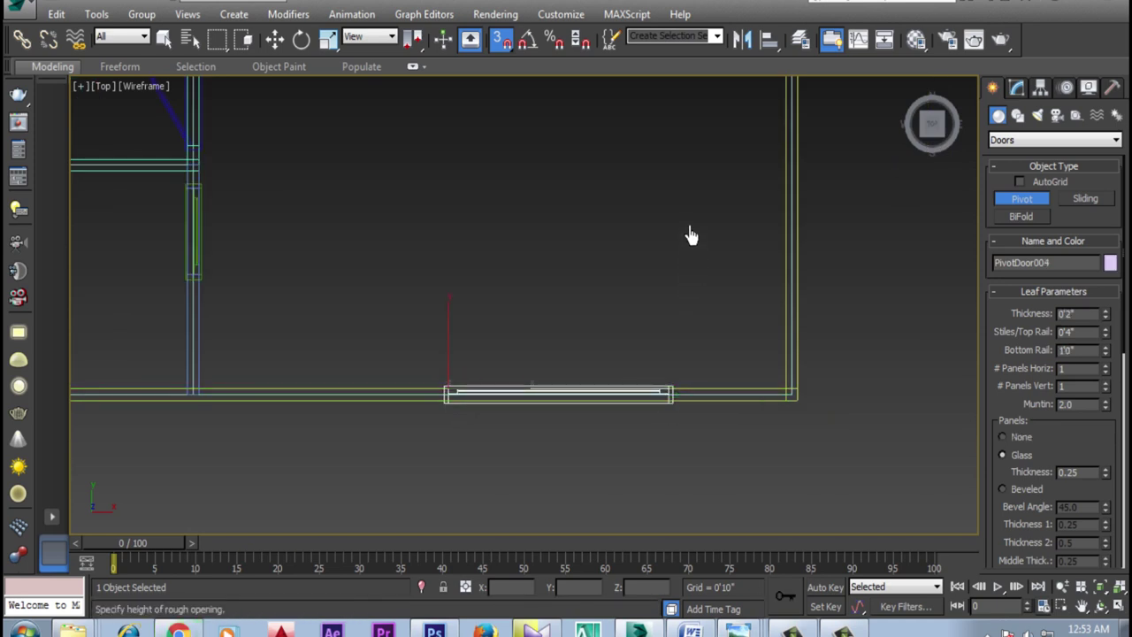
left_click(694, 243)
key("w")
left_click(146, 86)
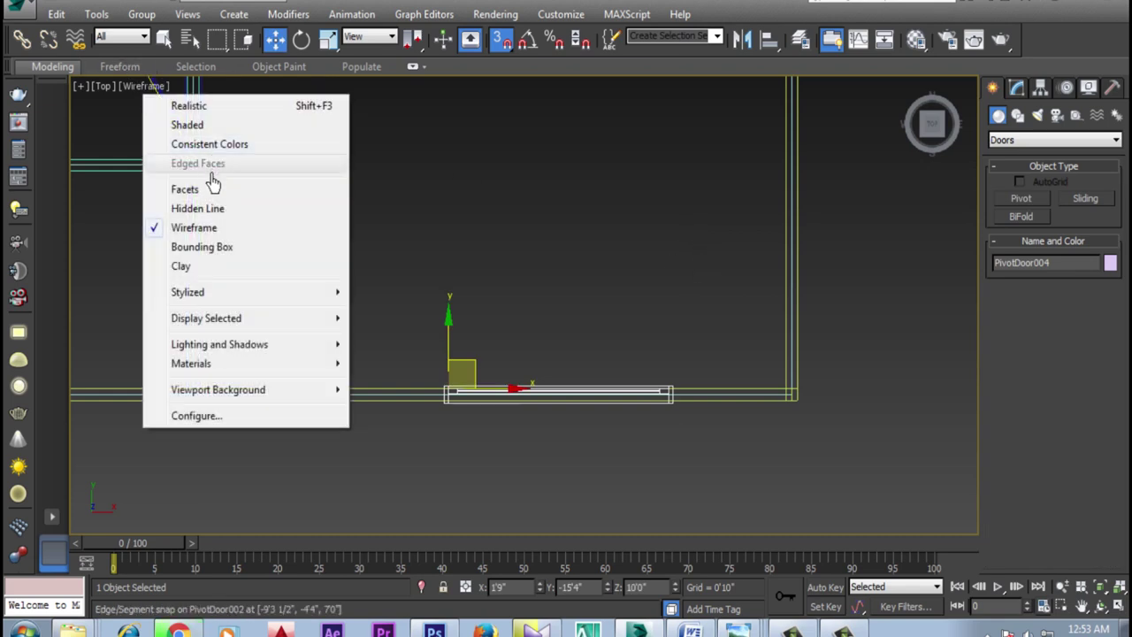
left_click(186, 125)
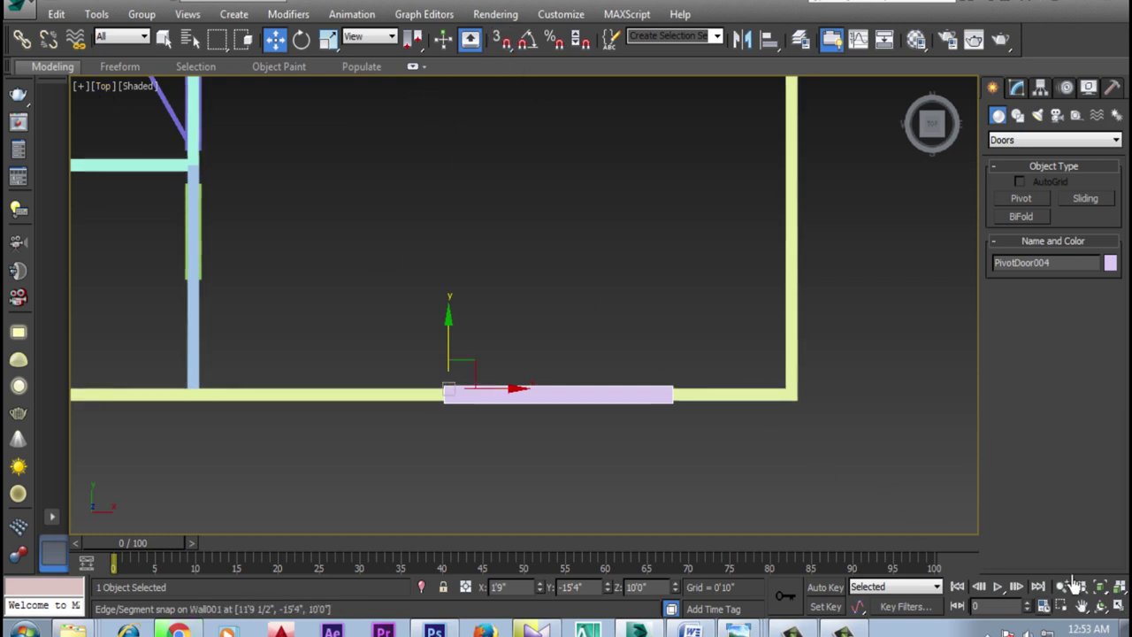
Step: Orbit to an angled view and set the new door's width to 4'0"
left_click(1101, 606)
mouse_move(593, 389)
left_mouse_down()
mouse_move(583, 349)
mouse_move(615, 298)
left_mouse_up()
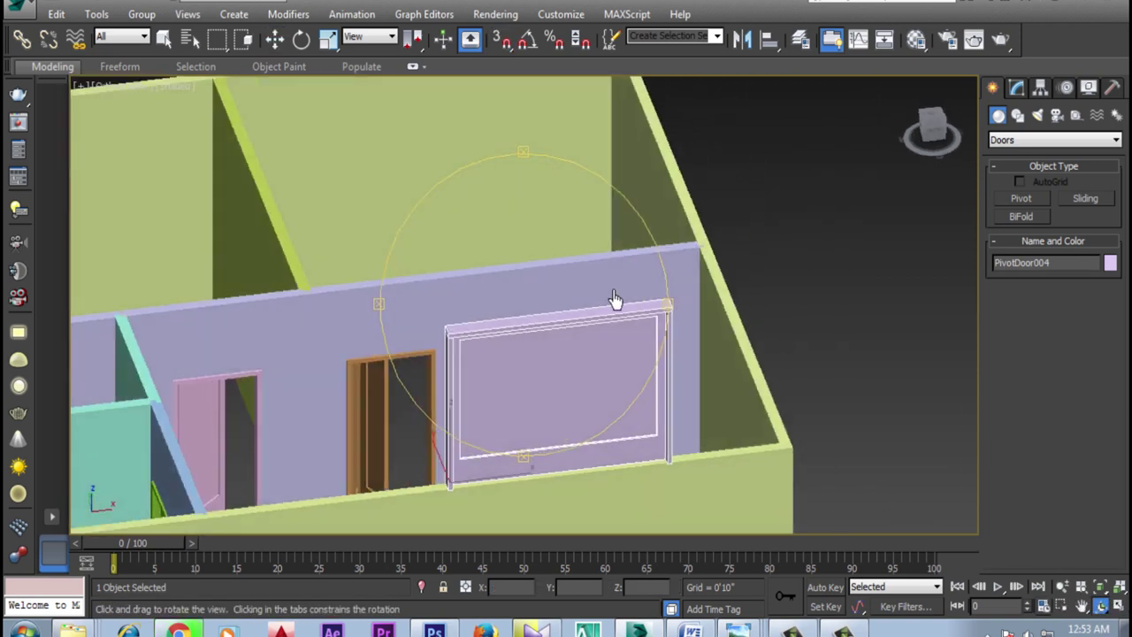
key("w")
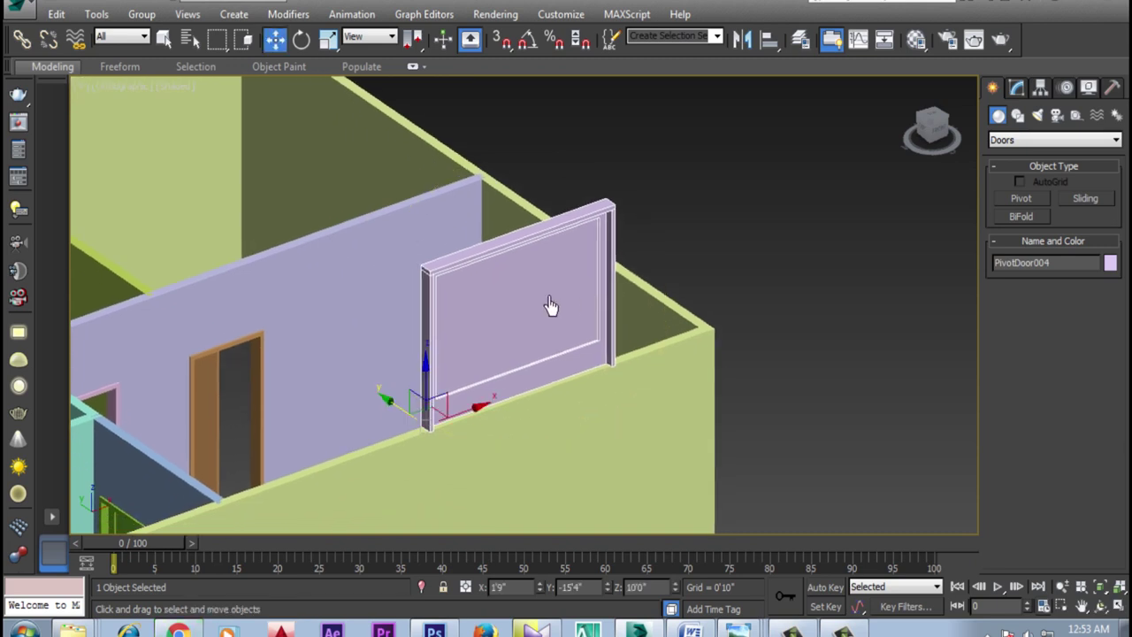
left_click(1019, 89)
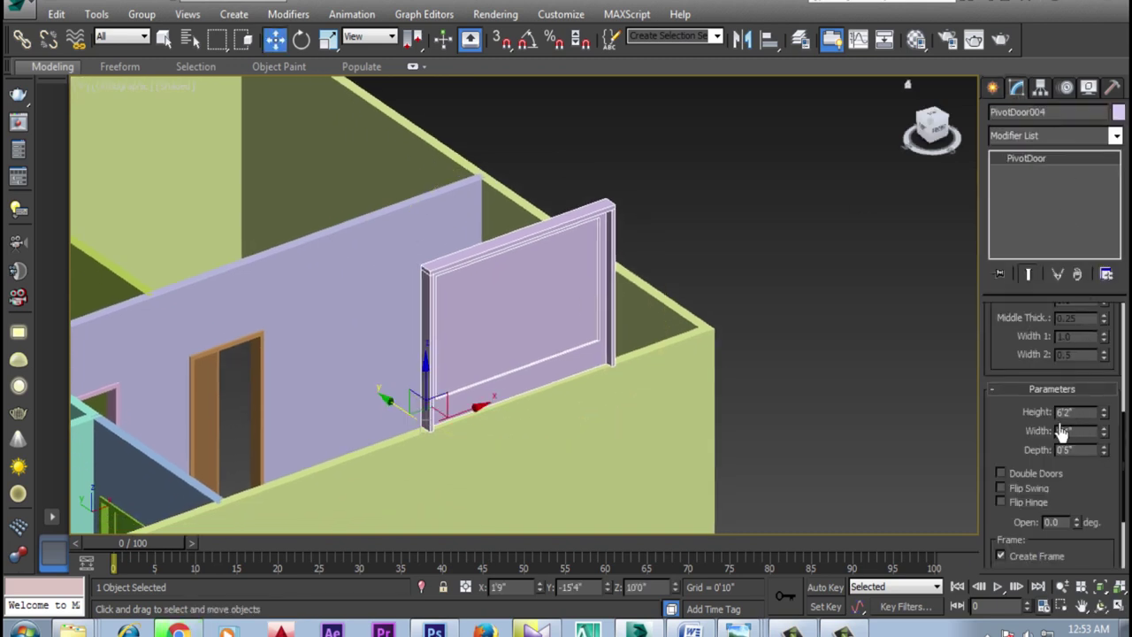
left_click_drag(1105, 419, 1106, 425)
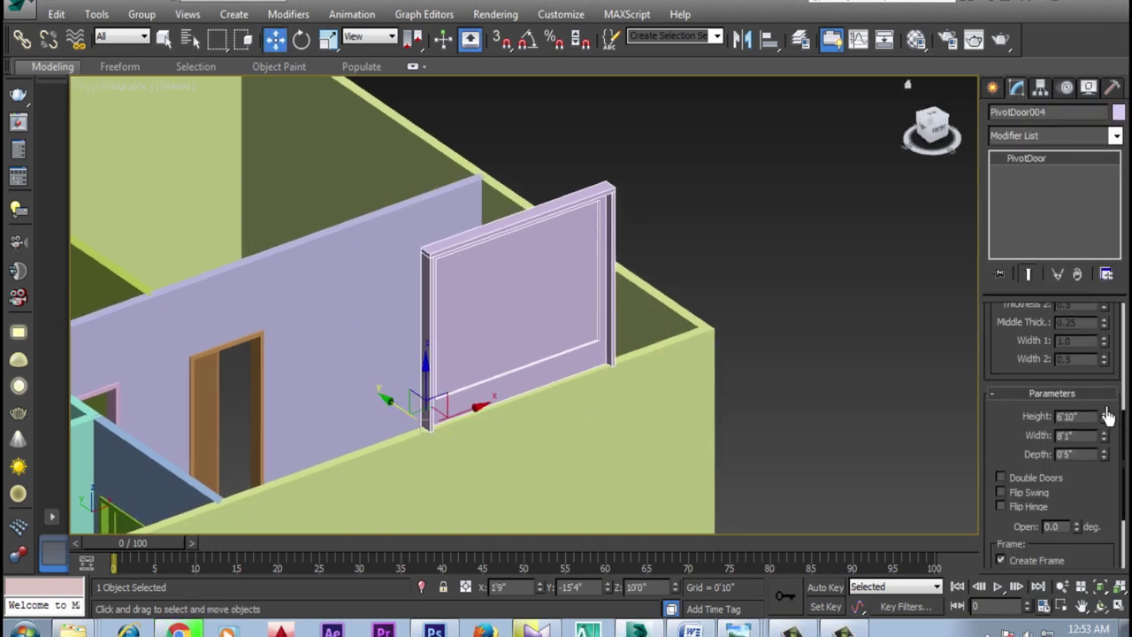
type("7")
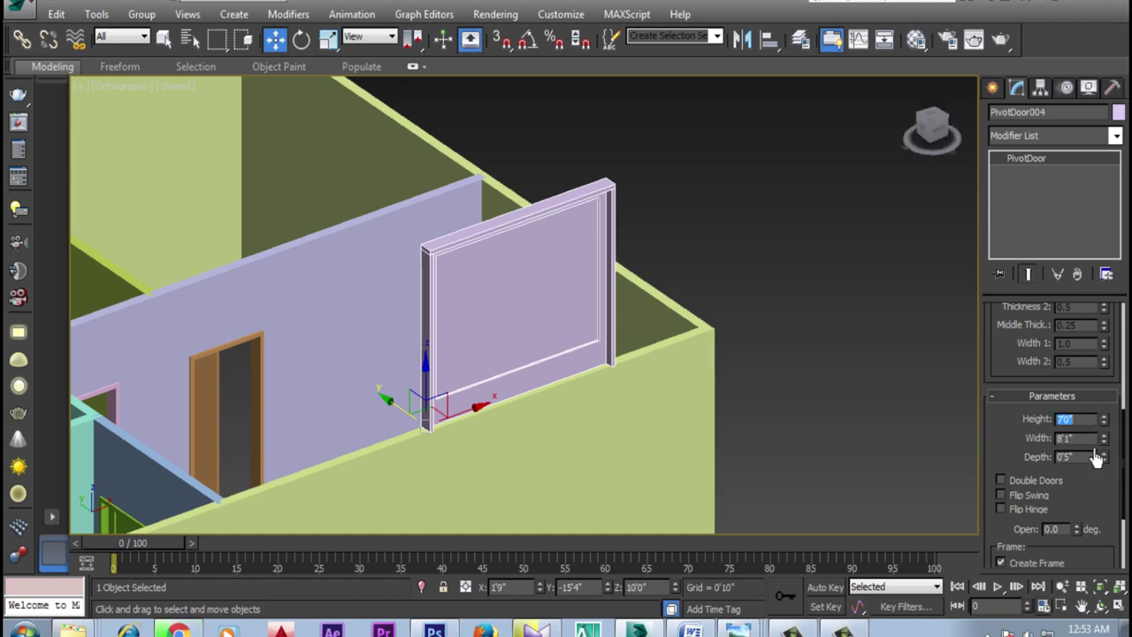
left_click_drag(1105, 441, 1103, 427)
left_click(1095, 443)
key("Return")
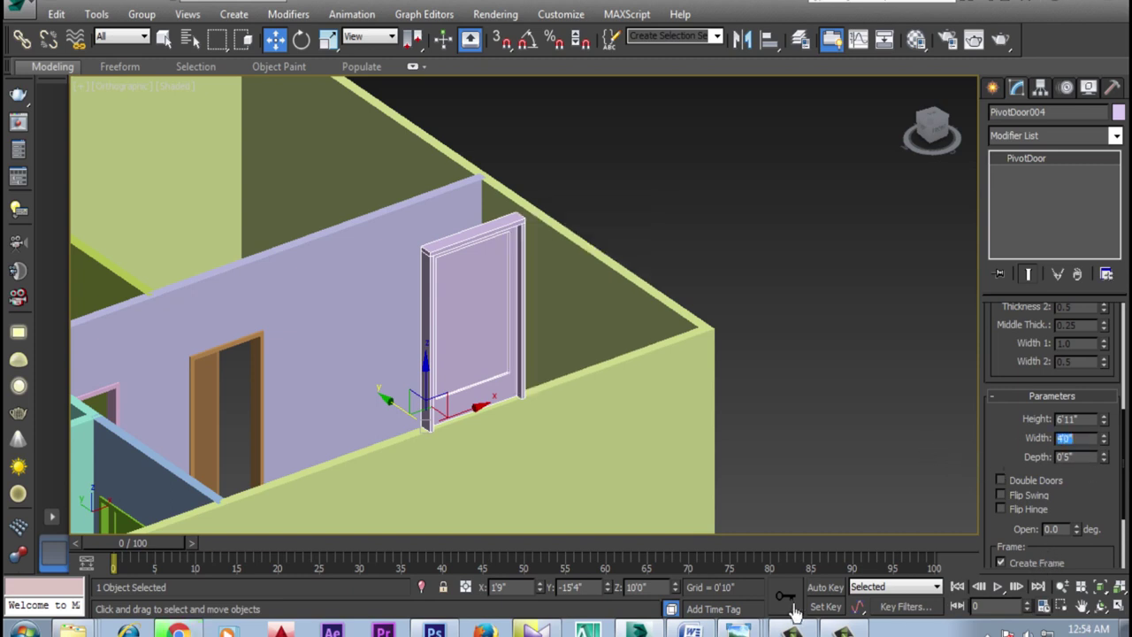
Step: Set the lavender door's Z position to 0 to seat it on the floor
left_click(637, 587)
type("0")
key("Return")
scroll(575, 372, "down", 5)
scroll(789, 375, "down", 2)
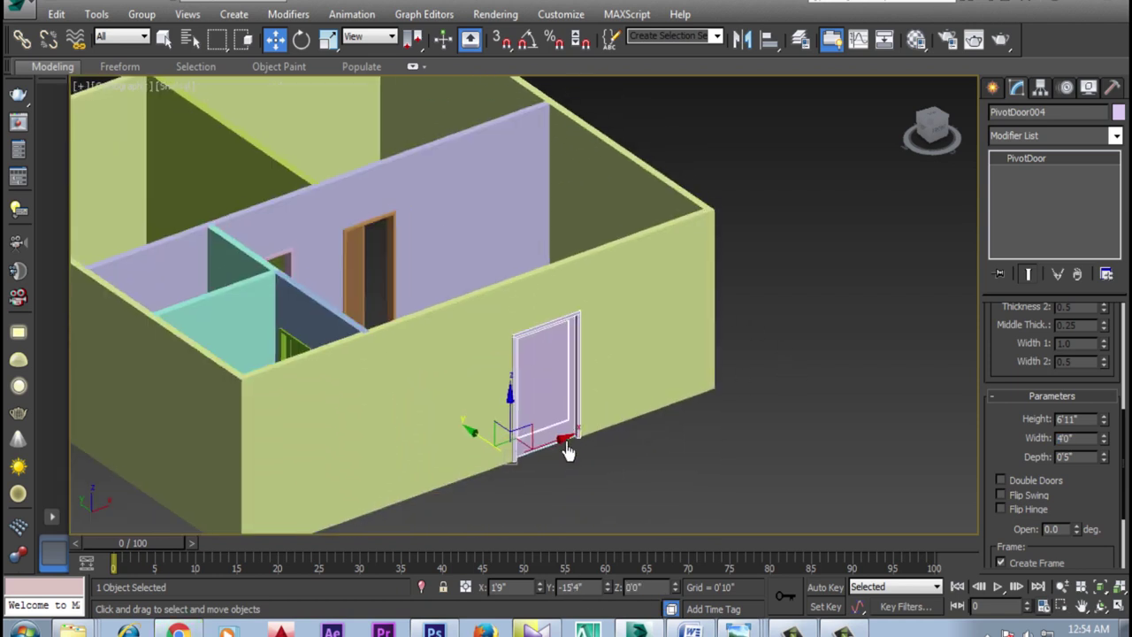
scroll(611, 478, "up", 1)
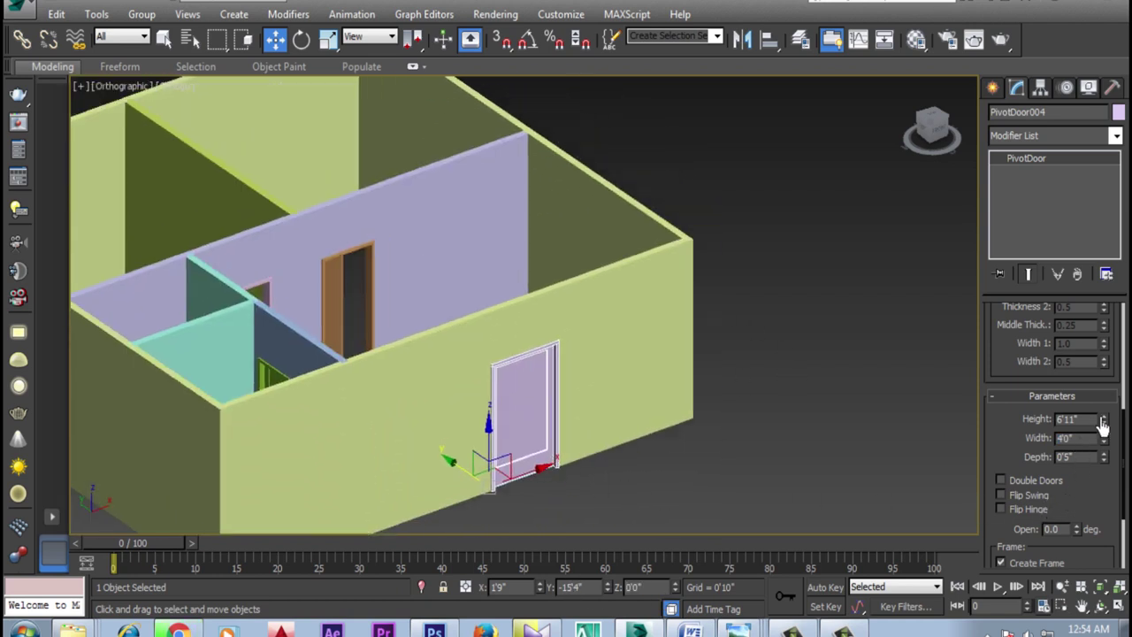
Step: Set the lavender door's height to 7'0", open it 31 degrees, and deselect it
left_click_drag(1103, 425, 1103, 409)
type("7")
key("Return")
left_click_drag(1077, 529, 1075, 478)
scroll(1075, 472, "down", 2)
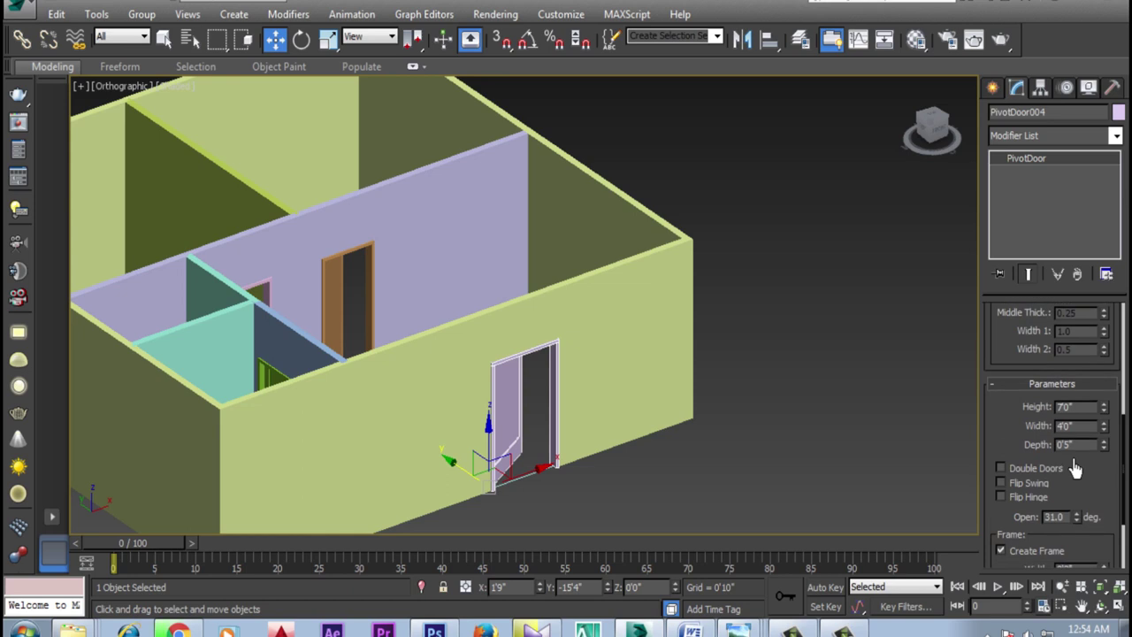
scroll(788, 394, "down", 1)
scroll(796, 443, "down", 1)
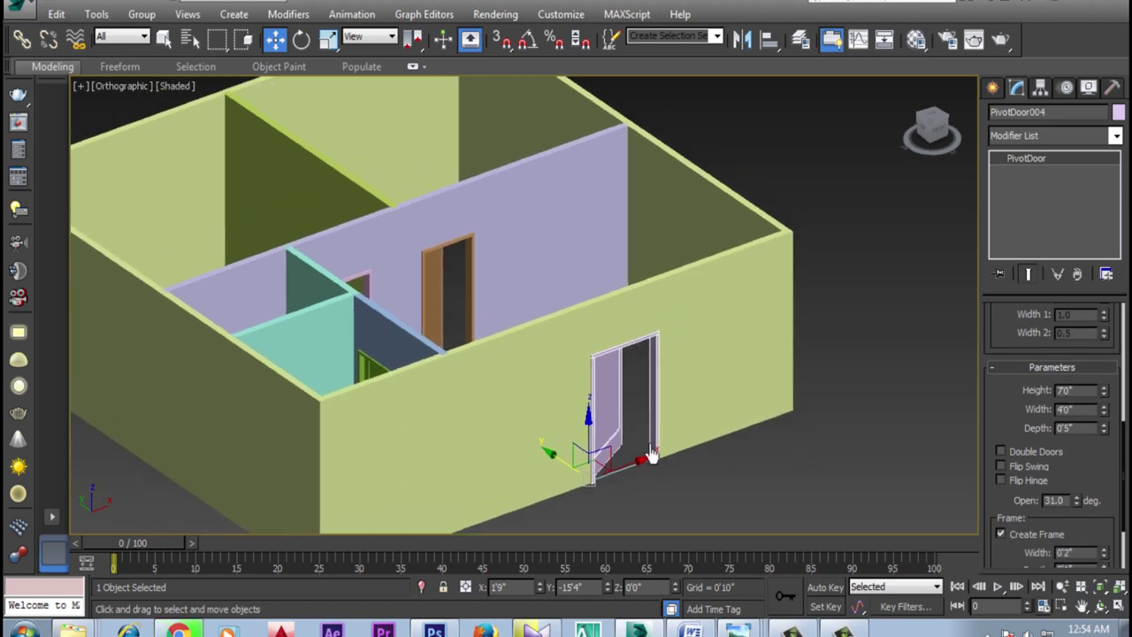
scroll(734, 482, "down", 1)
left_click(743, 441)
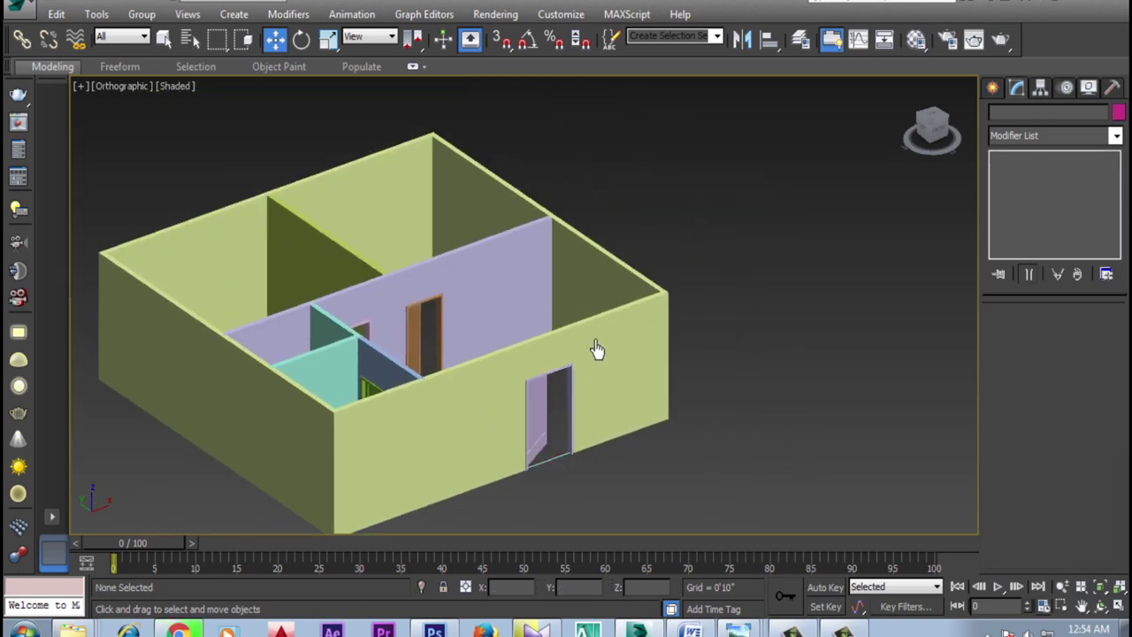
Step: Recolour the inner wall, then give the outer wall Wall001 a light cyan object colour
left_click(500, 303)
left_click(1119, 113)
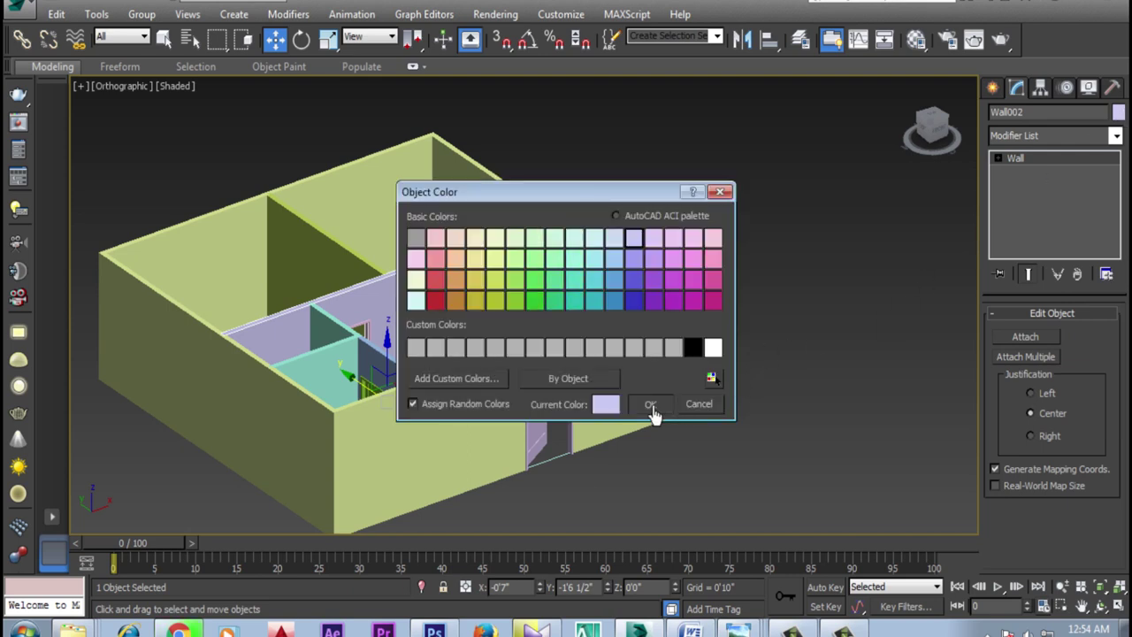
left_click(650, 403)
left_click(614, 382)
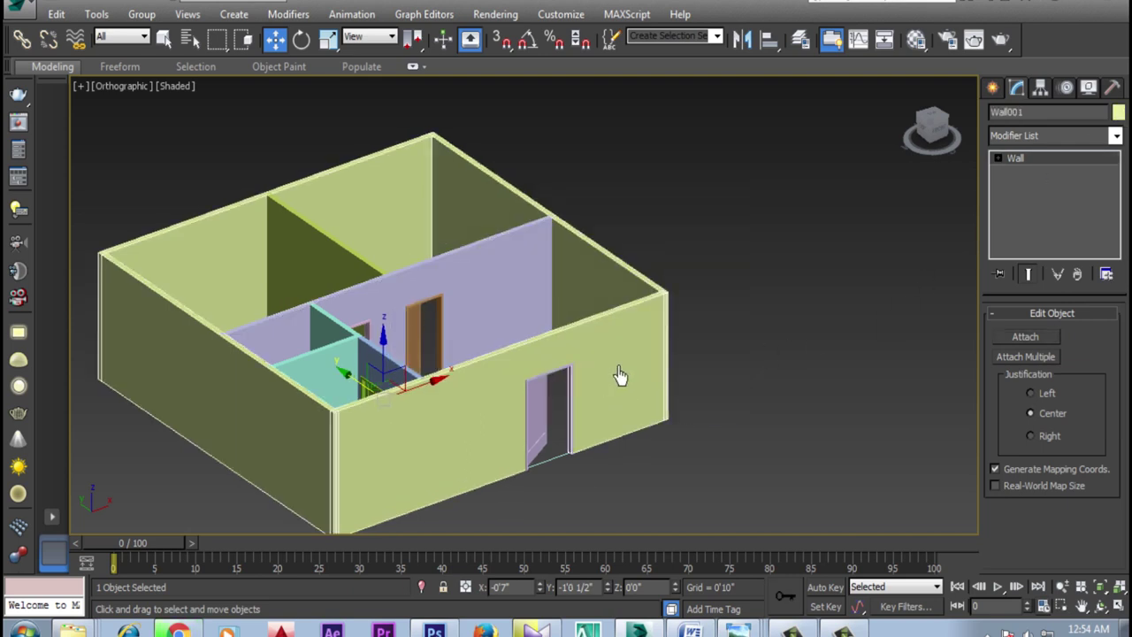
left_click(1119, 114)
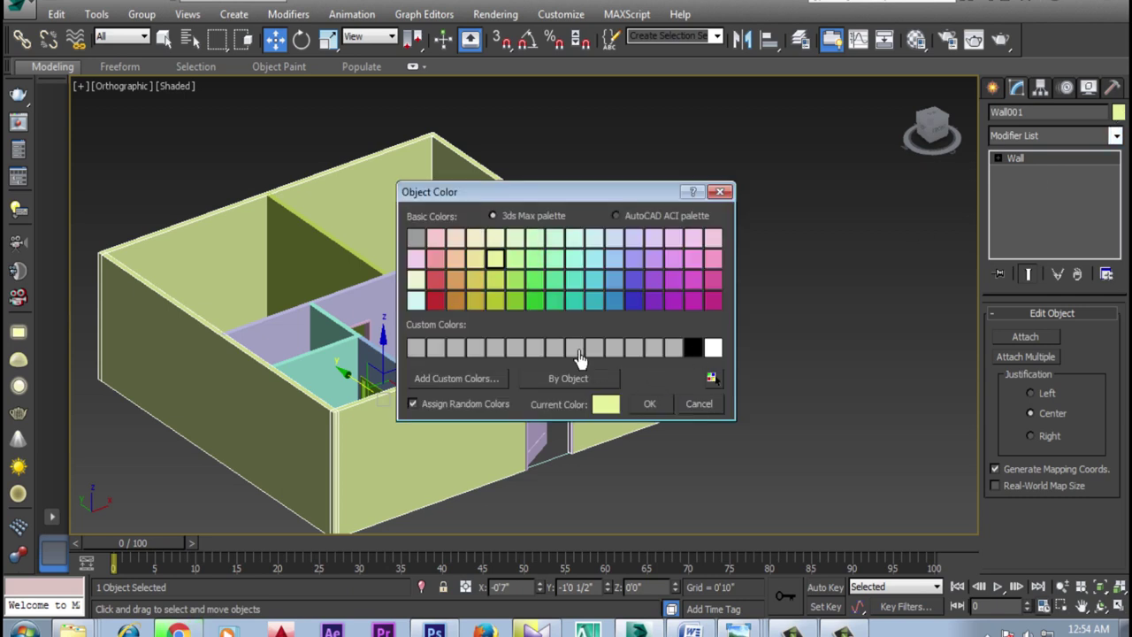
left_click(650, 405)
left_click(774, 414)
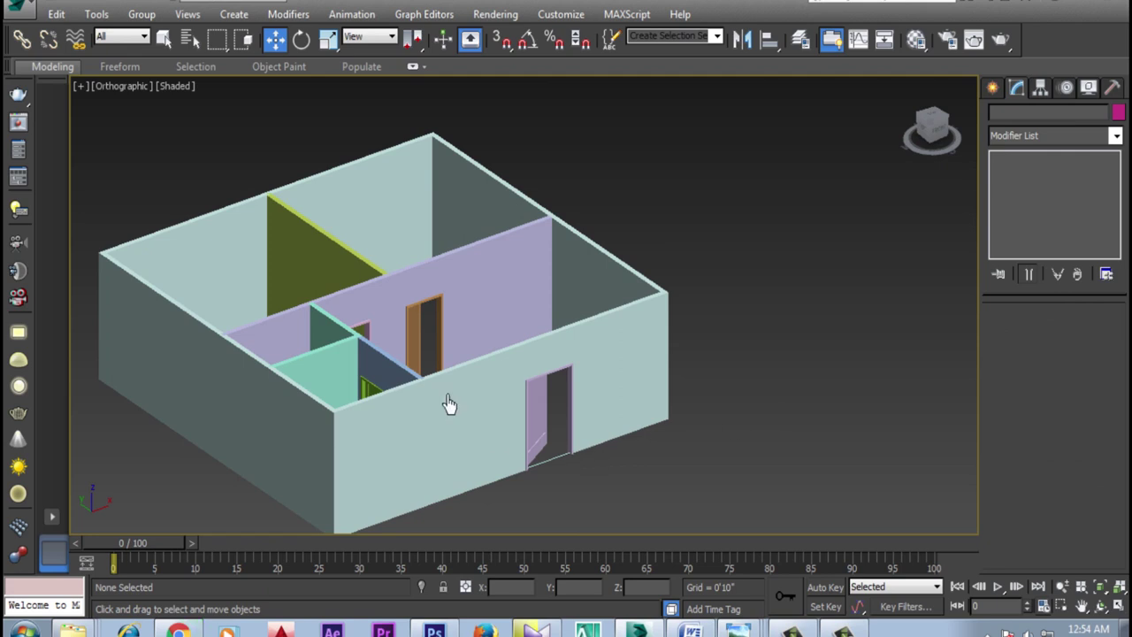
Step: Select the remaining five walls, starting with Wall004, and give them one pale aqua object colour
scroll(332, 368, "up", 2)
left_click(323, 365)
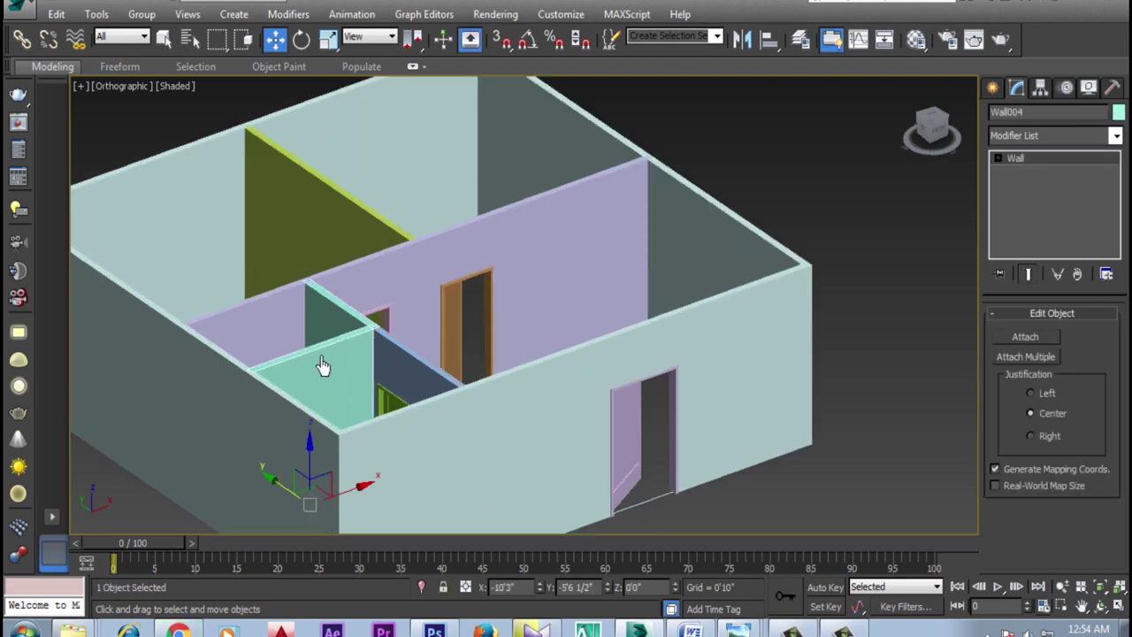
left_click(403, 362, "ctrl")
left_click(492, 249, "ctrl")
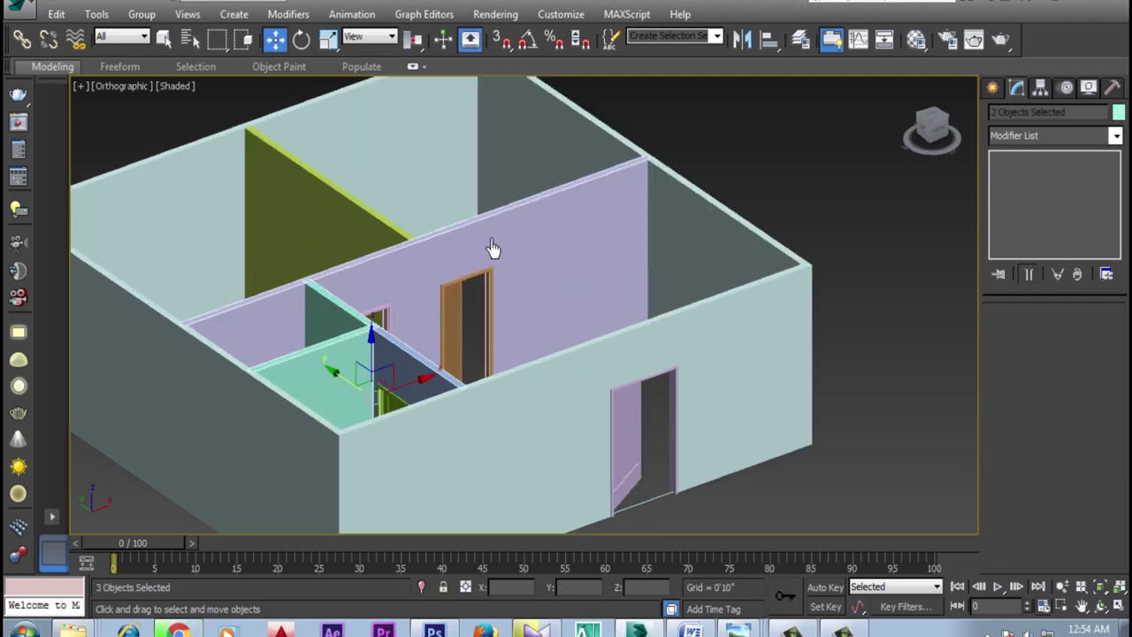
left_click(591, 156, "ctrl")
left_click(344, 217, "ctrl")
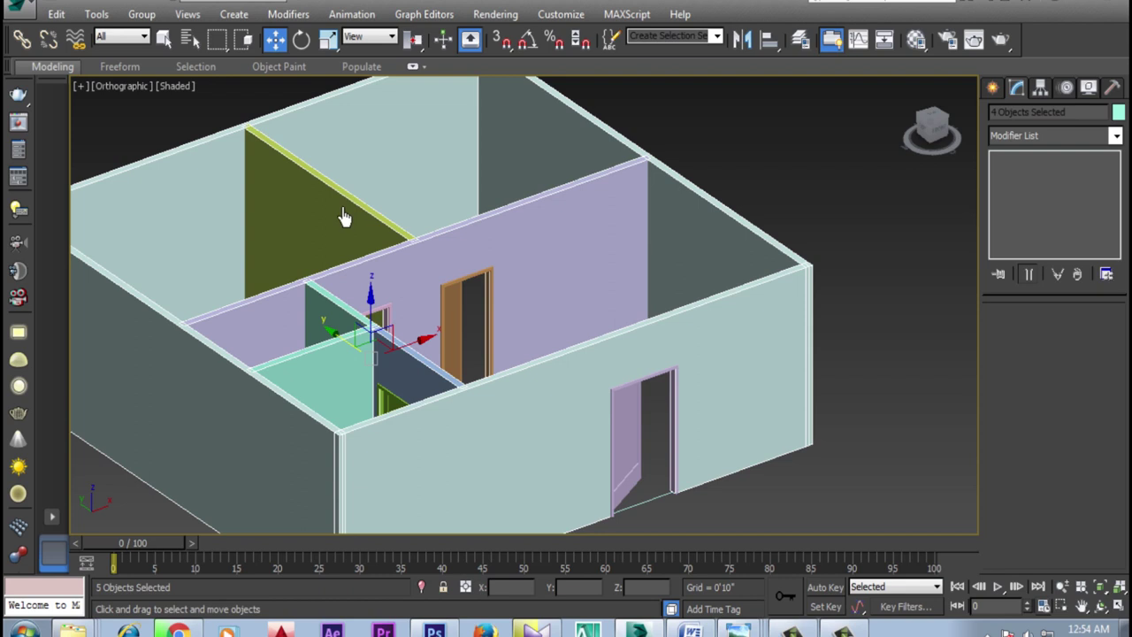
left_click(1119, 113)
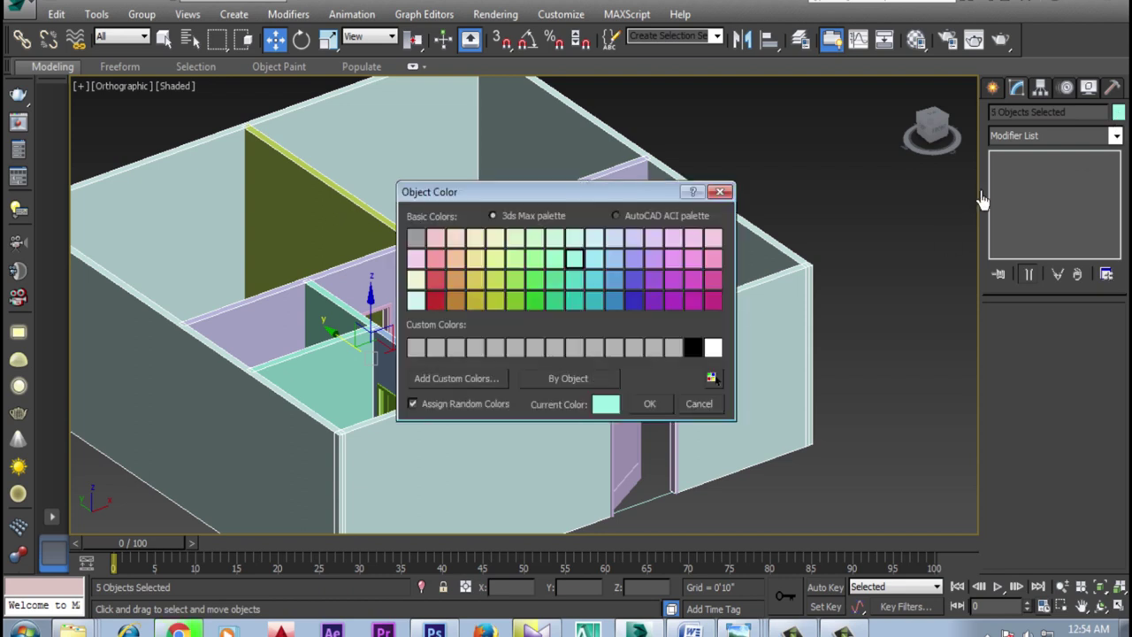
left_click(416, 302)
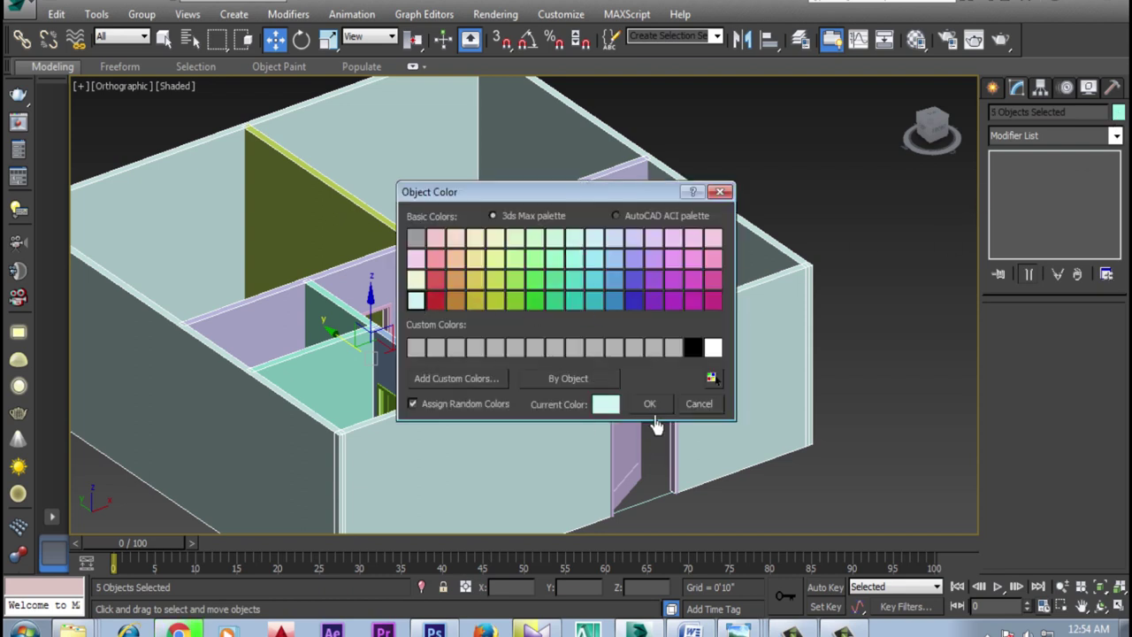
left_click(650, 404)
left_click(897, 337)
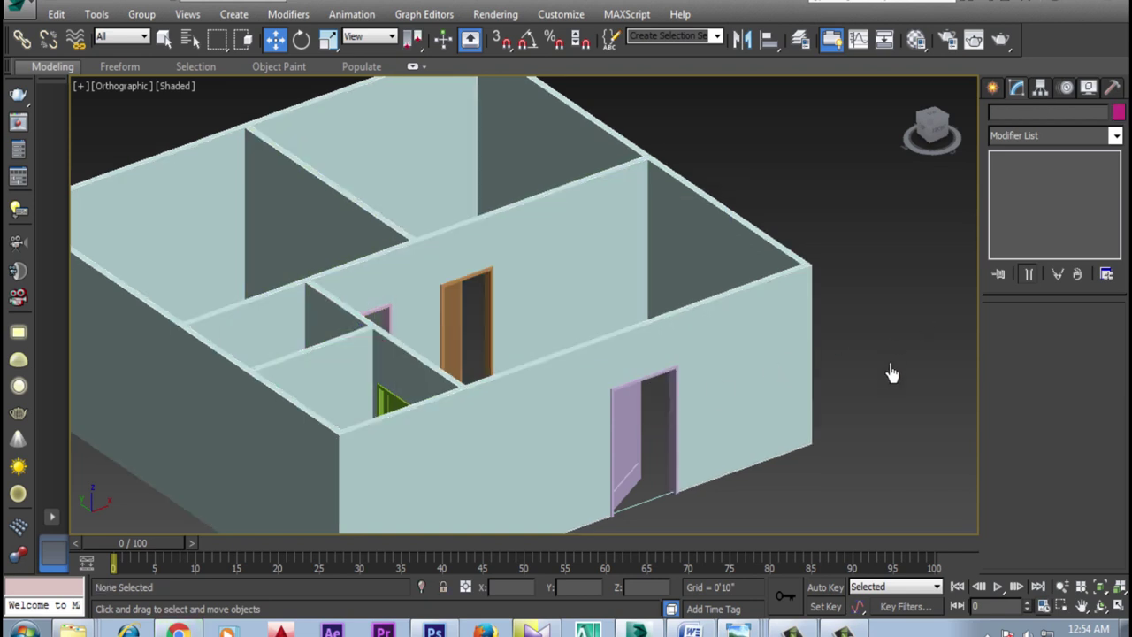
scroll(708, 376, "down", 2)
scroll(711, 392, "down", 2)
scroll(756, 397, "down", 1)
scroll(743, 407, "down", 1)
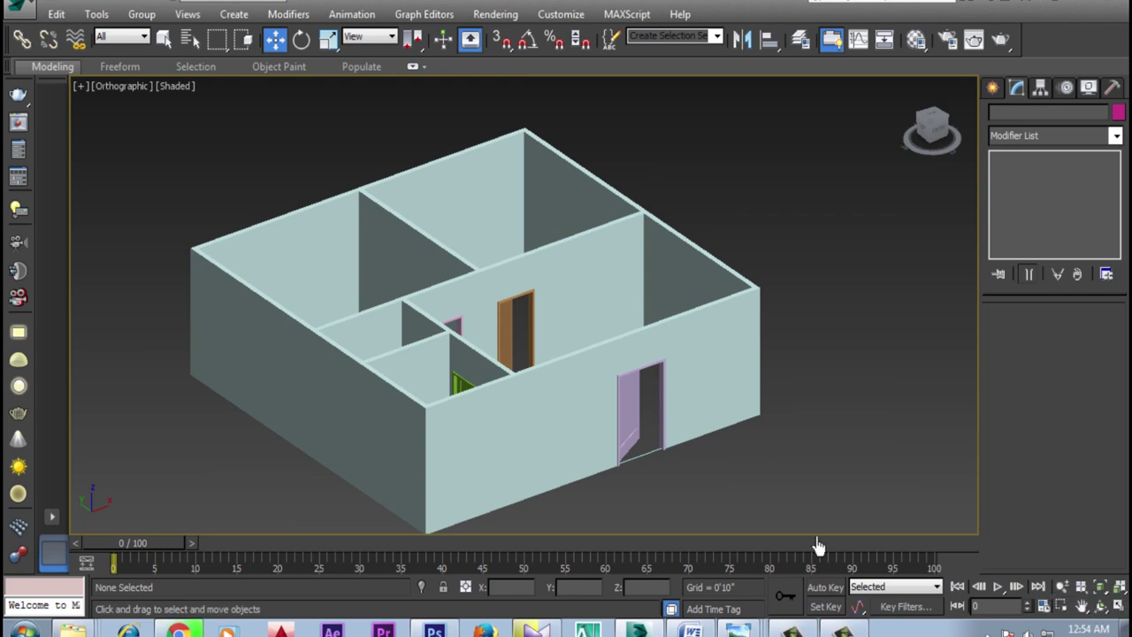
Step: Pan, orbit and zoom around the house to inspect the coloured doors, then return to Select and Move
middle_click_drag(678, 532, 676, 504)
left_click(1101, 606)
mouse_move(596, 394)
left_mouse_down()
mouse_move(506, 382)
mouse_move(508, 345)
mouse_move(443, 369)
mouse_move(443, 384)
mouse_move(431, 379)
left_mouse_up()
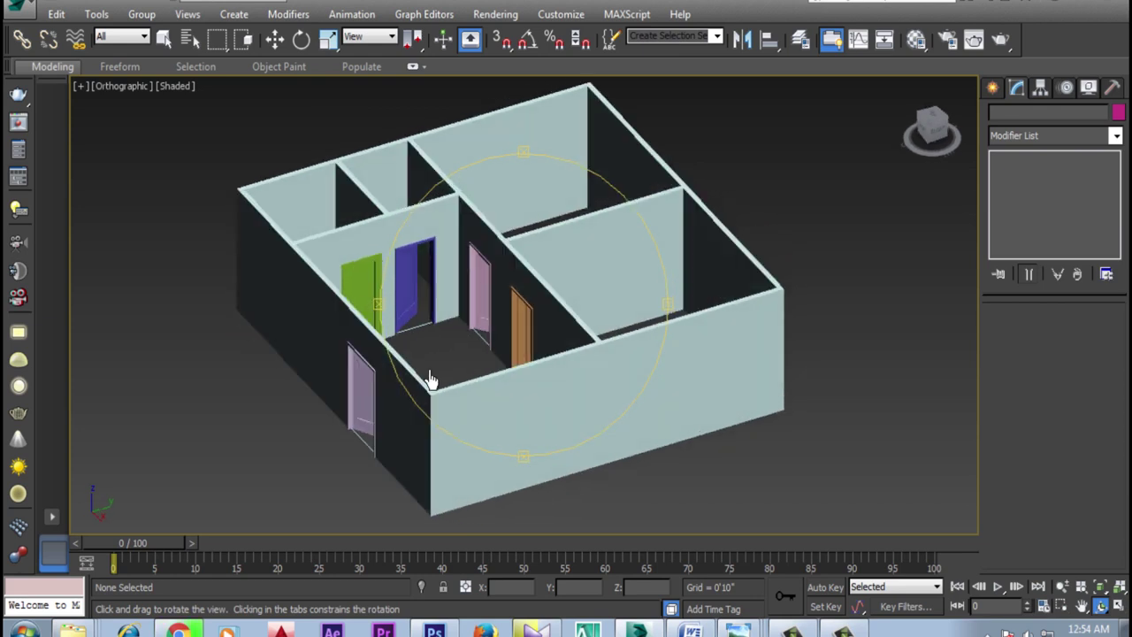
scroll(477, 425, "up", 2)
scroll(488, 404, "up", 1)
scroll(518, 420, "up", 2)
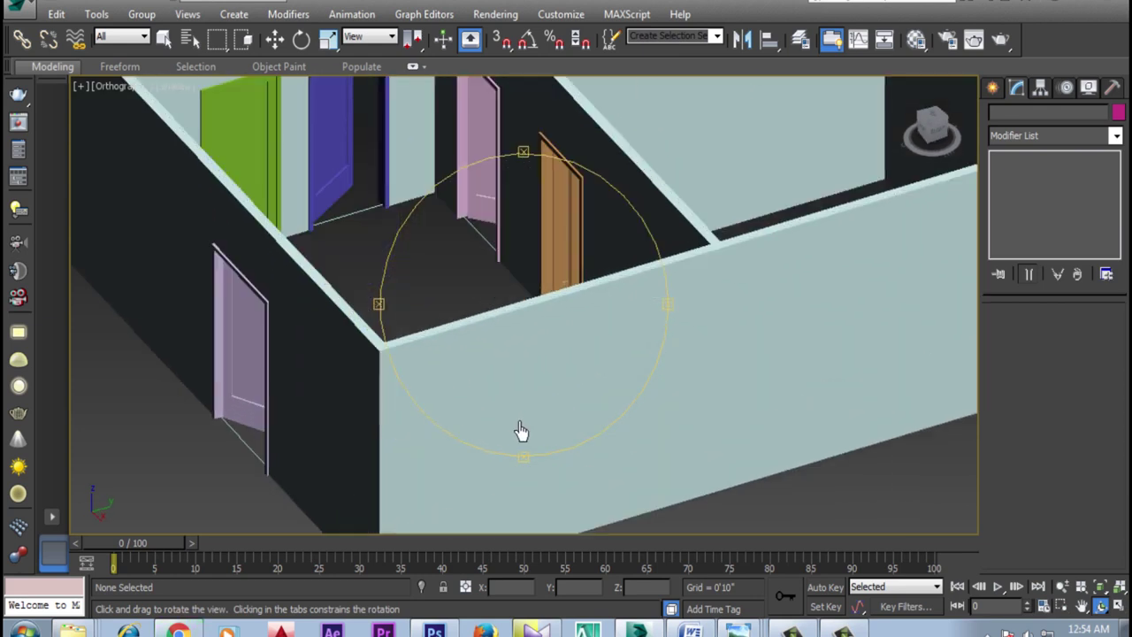
scroll(521, 410, "up", 2)
scroll(478, 387, "down", 2)
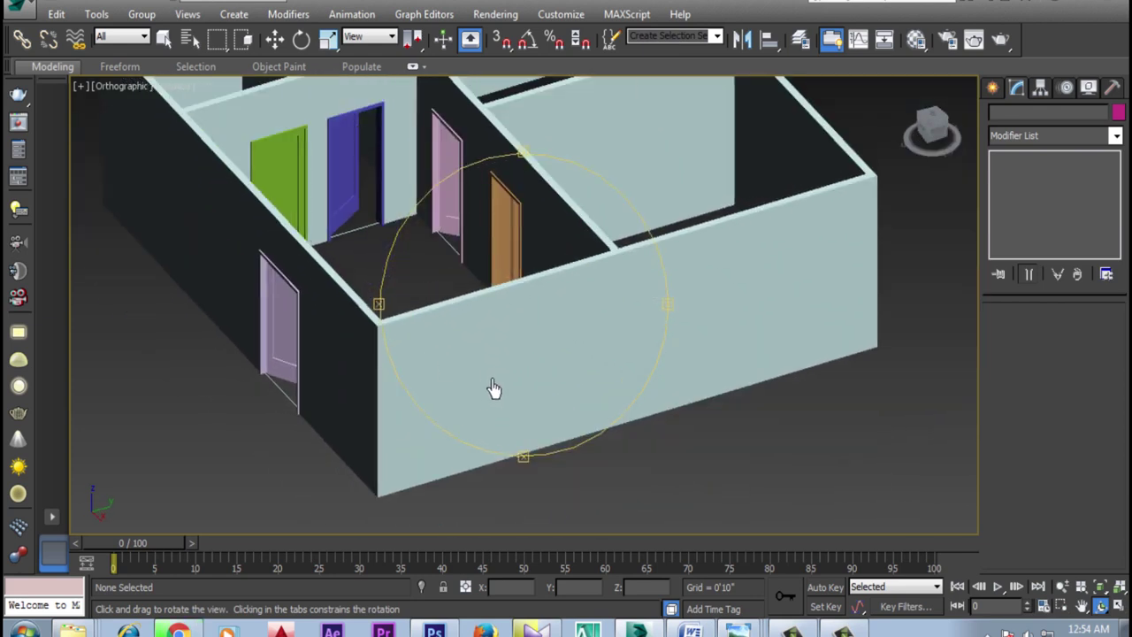
key("w")
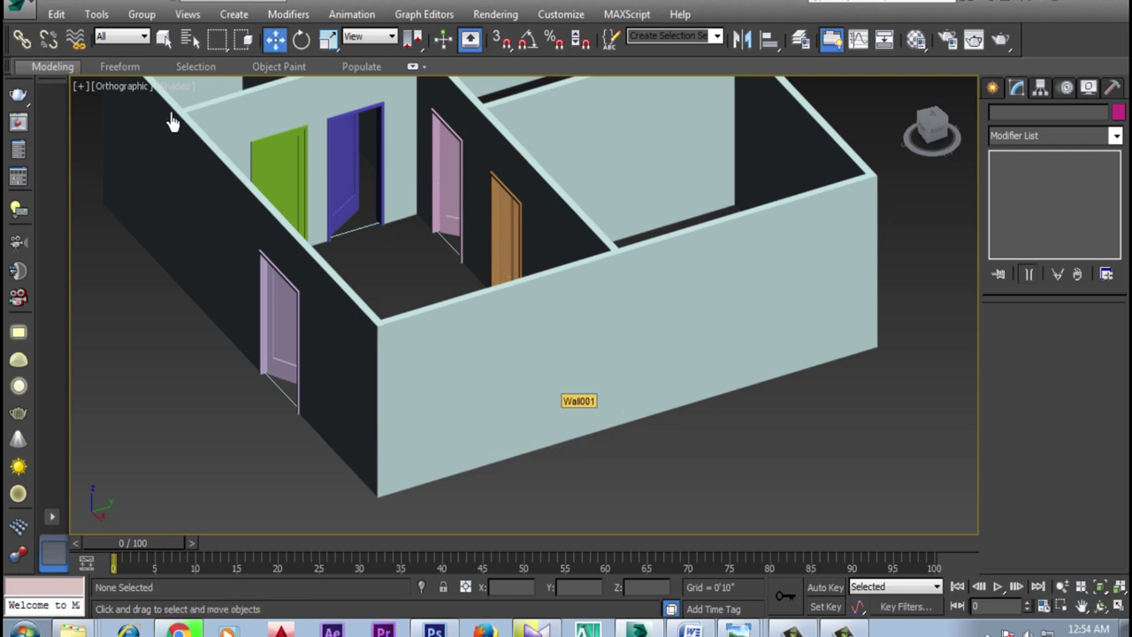
left_click(118, 87)
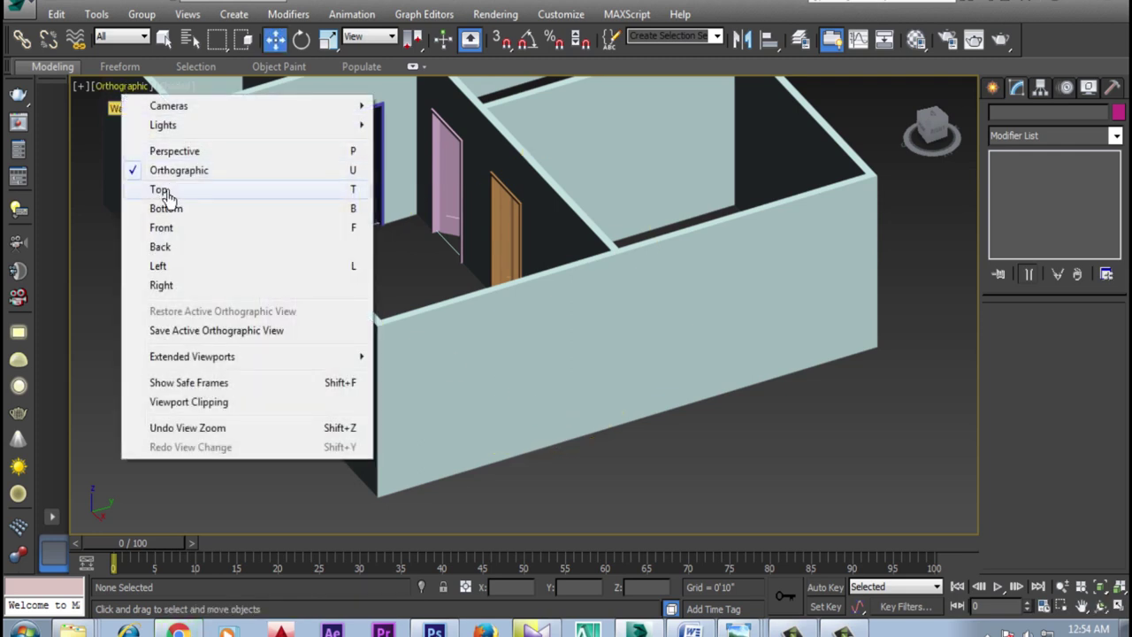
Step: Switch the viewport to the Top view and recentre the floor plan
left_click(165, 195)
middle_click_drag(467, 392, 495, 278)
scroll(670, 387, "down", 3)
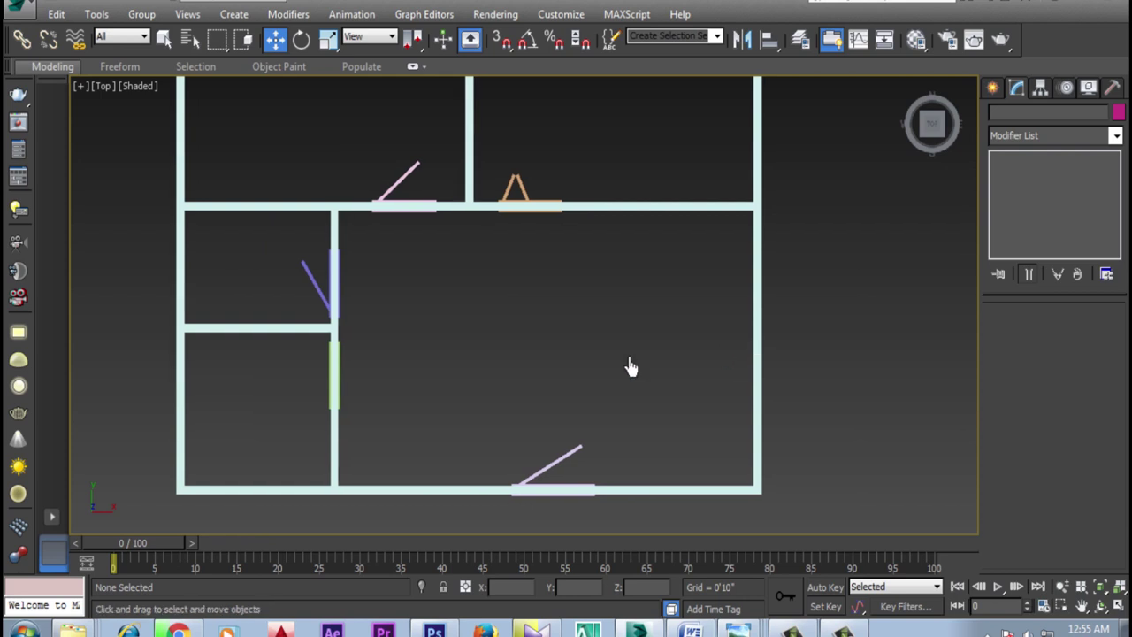
middle_click_drag(776, 349, 701, 369)
Step: Set the Create panel category to Windows and choose the Sliding window type
left_click(993, 89)
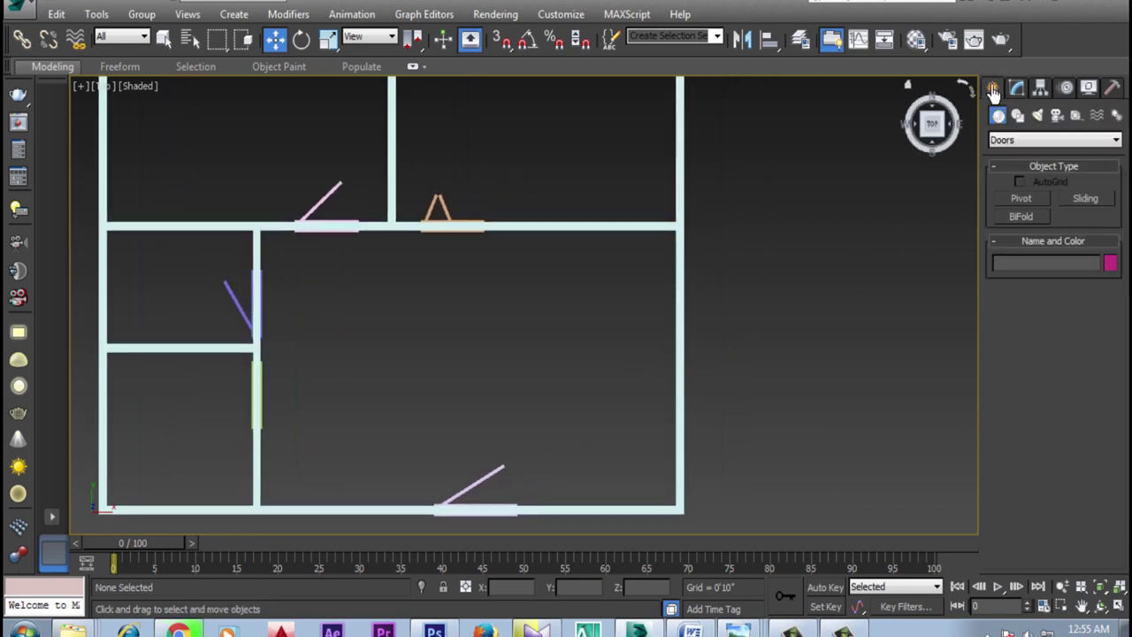
left_click(1008, 141)
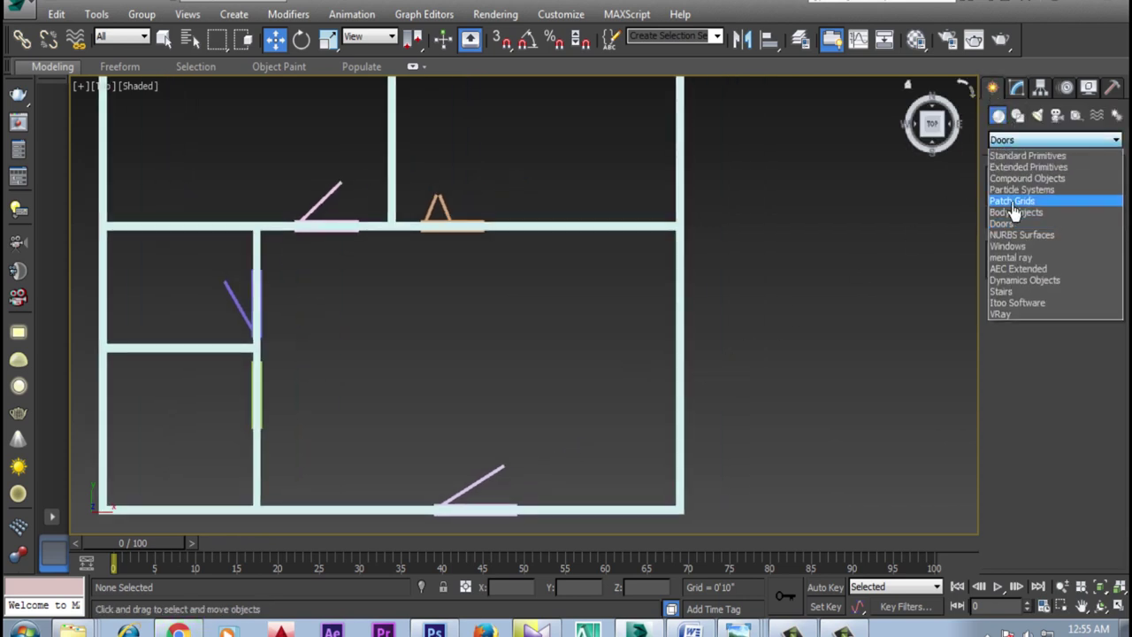
left_click(1010, 247)
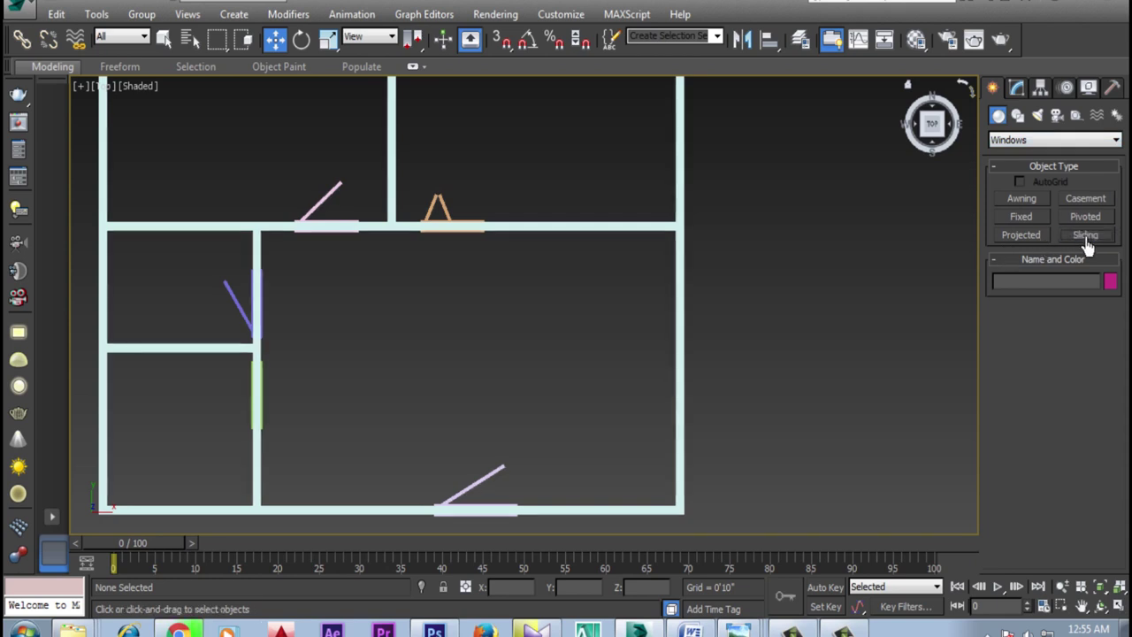
left_click(1086, 235)
left_click(132, 88)
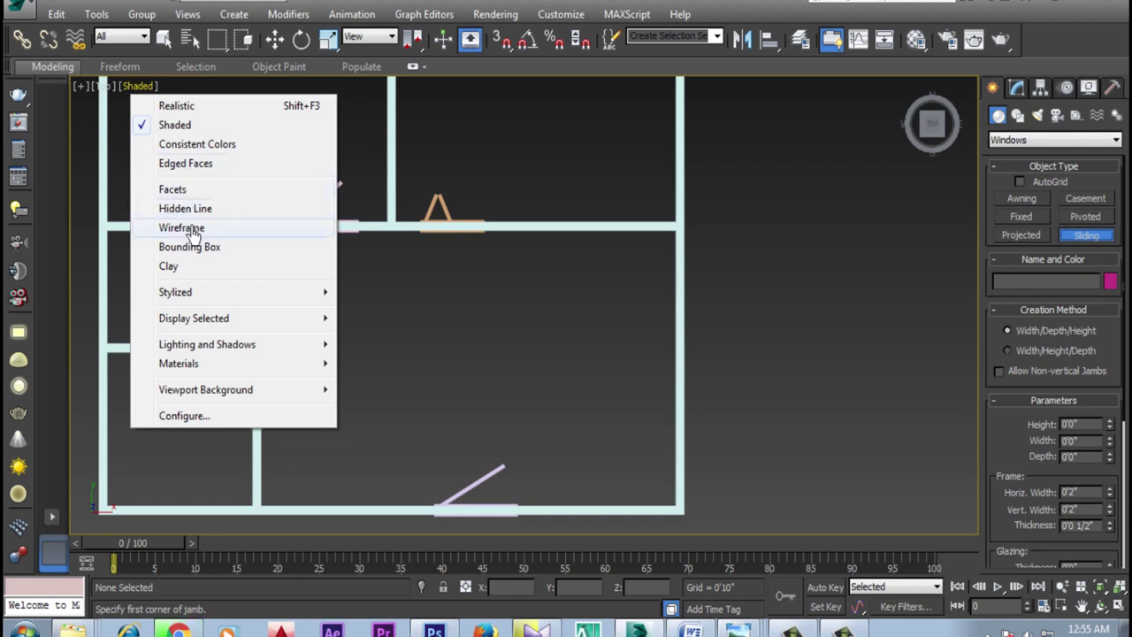
Step: Show the plan in wireframe with 3D Snap on and draw the first sliding window along the right wall
left_click(174, 229)
scroll(581, 256, "up", 3)
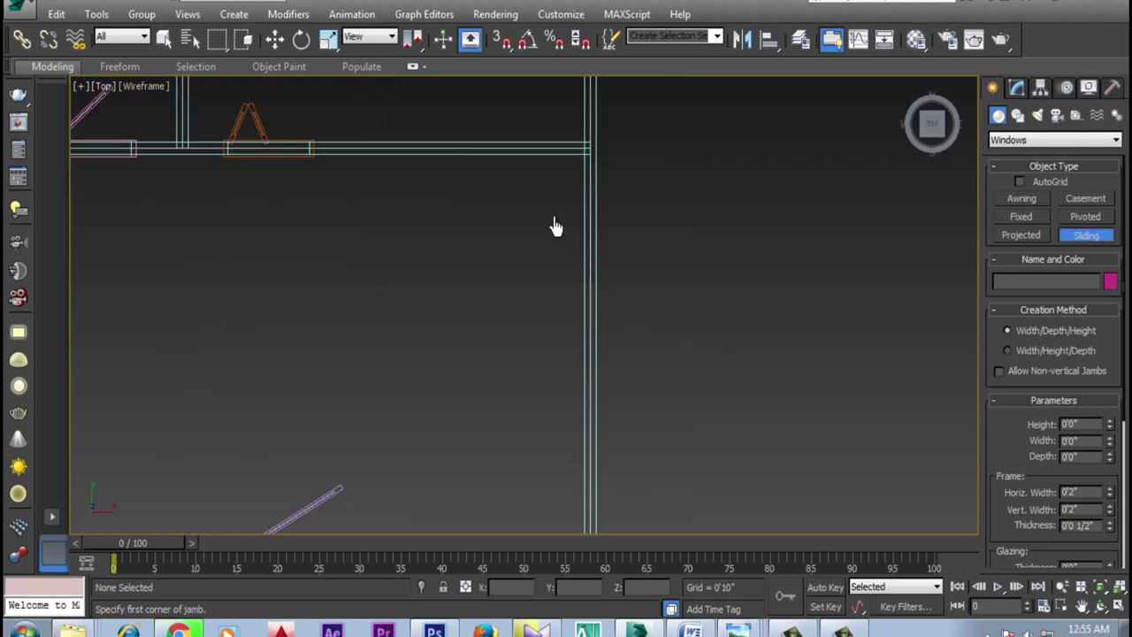
left_click(501, 39)
left_click_drag(584, 237, 587, 427)
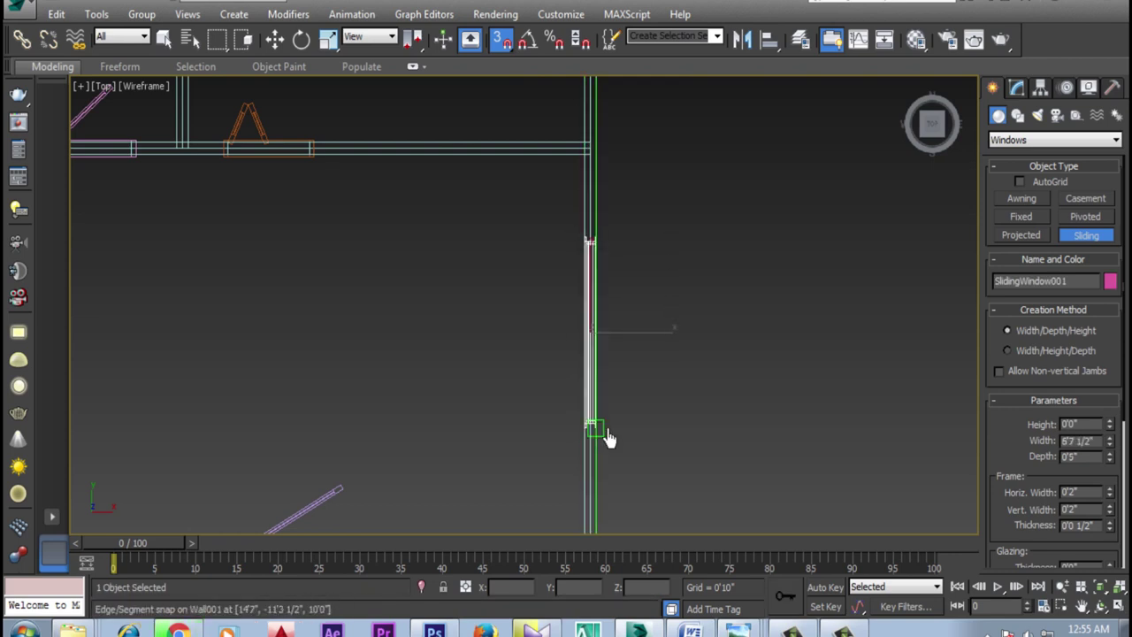
left_click(607, 437)
left_click(504, 310)
scroll(650, 411, "down", 5)
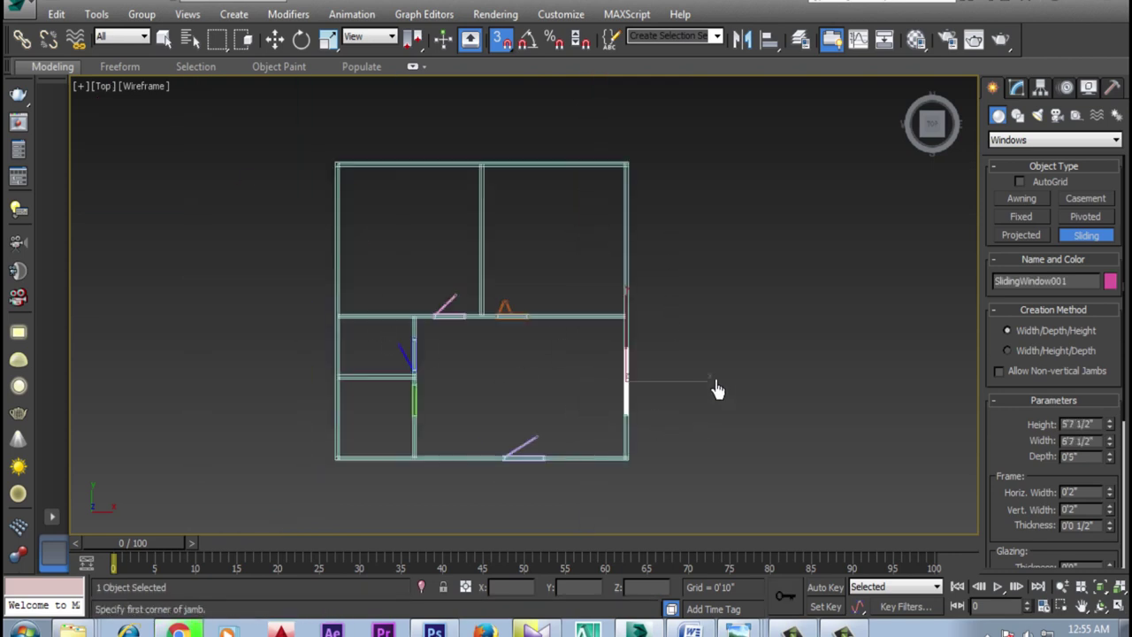
scroll(619, 215, "up", 5)
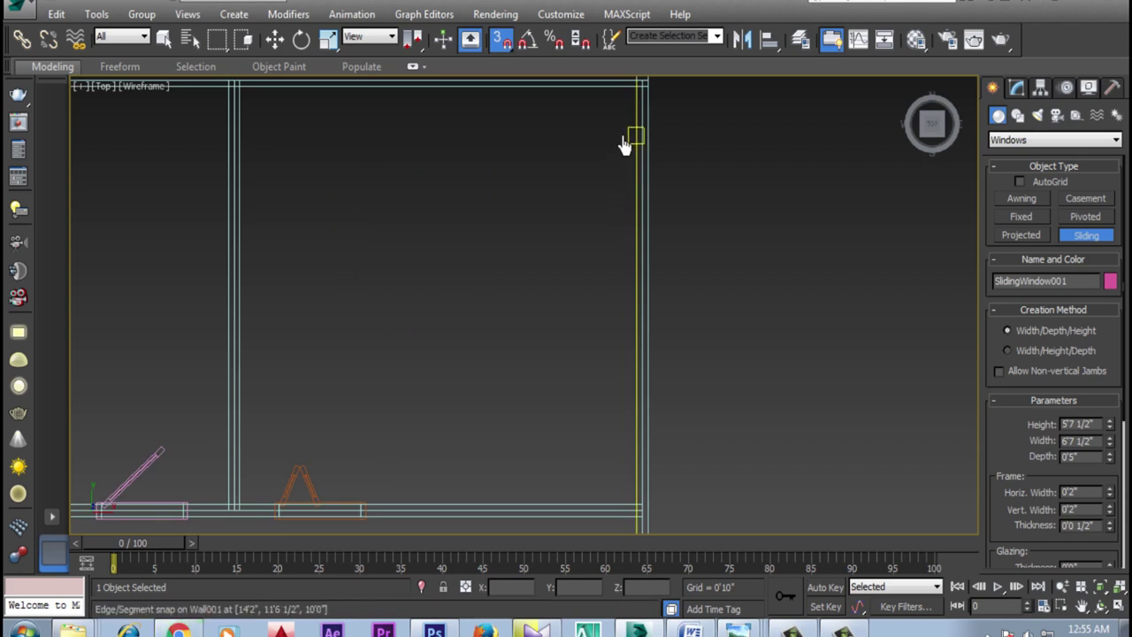
Step: Draw a second sliding window down the right wall, then return the viewport to shaded
left_click_drag(626, 142, 646, 395)
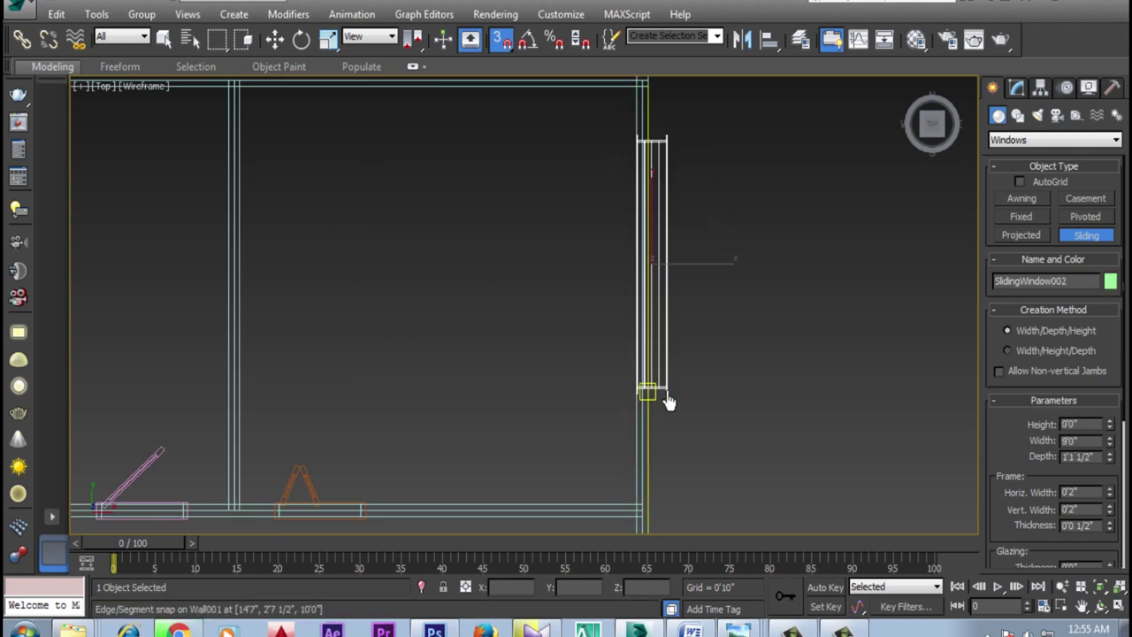
left_click(454, 316)
right_click(437, 298)
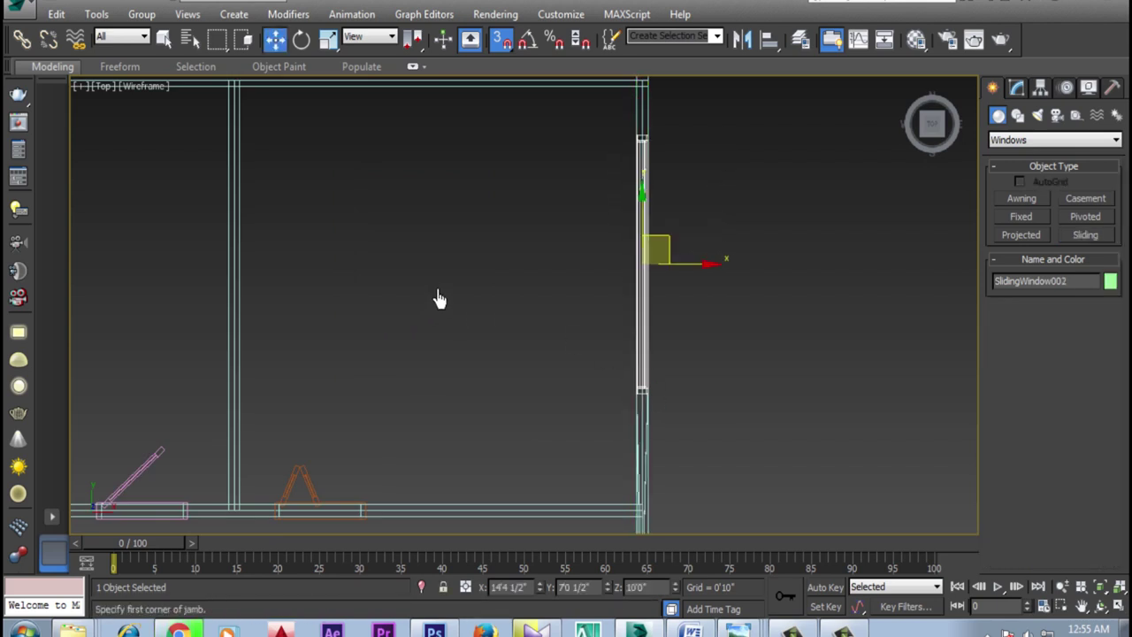
left_click(147, 86)
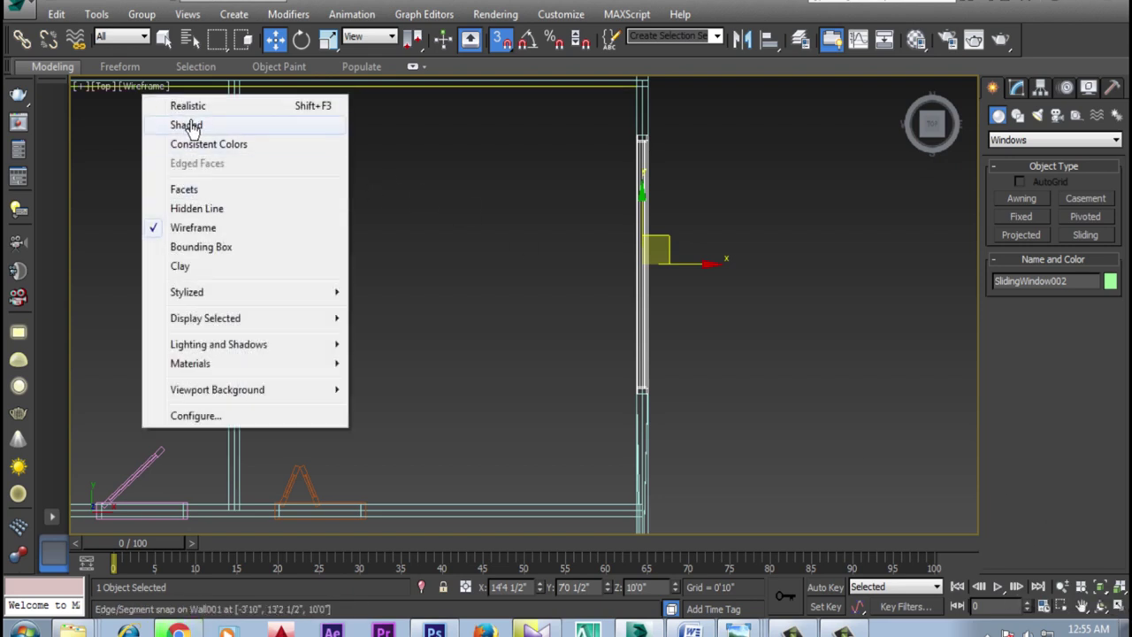
left_click(189, 126)
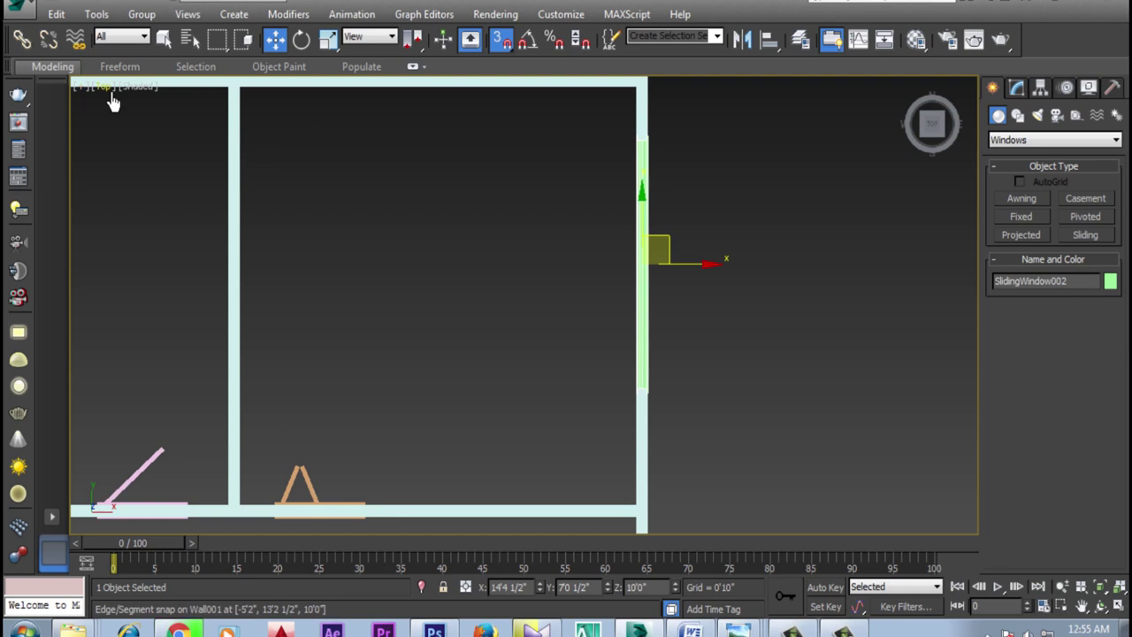
left_click(1101, 605)
Step: Select the magenta SlidingWindow001, turn off snapping, and set its height to 4'6"
mouse_move(662, 420)
left_mouse_down()
mouse_move(498, 269)
mouse_move(465, 256)
mouse_move(606, 320)
left_mouse_up()
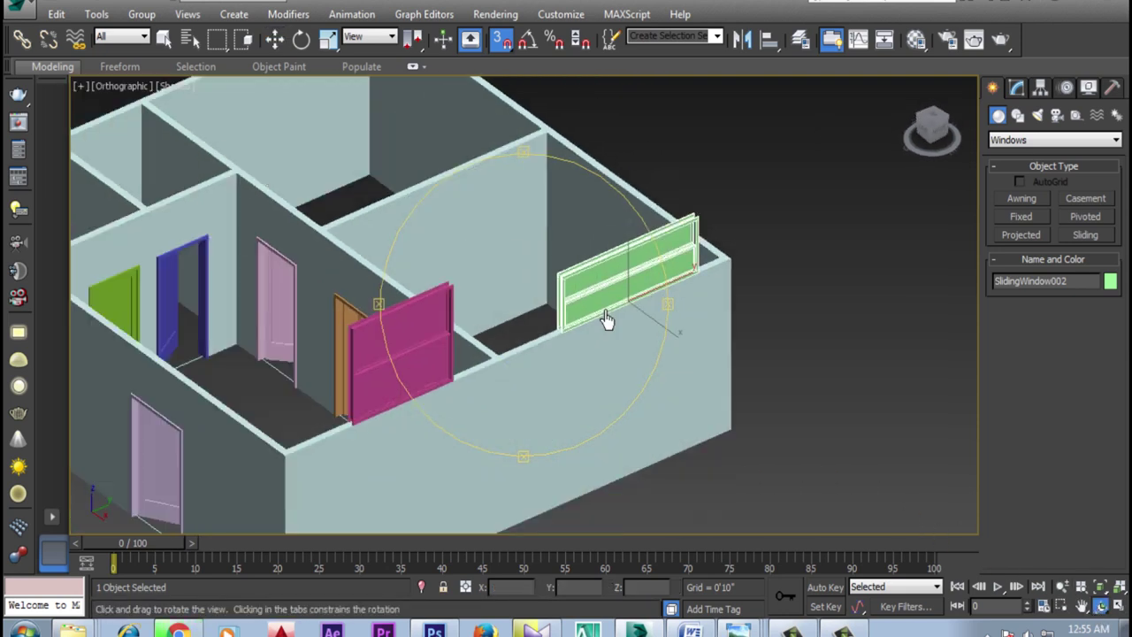
scroll(514, 335, "up", 3)
key("w")
left_click(434, 321)
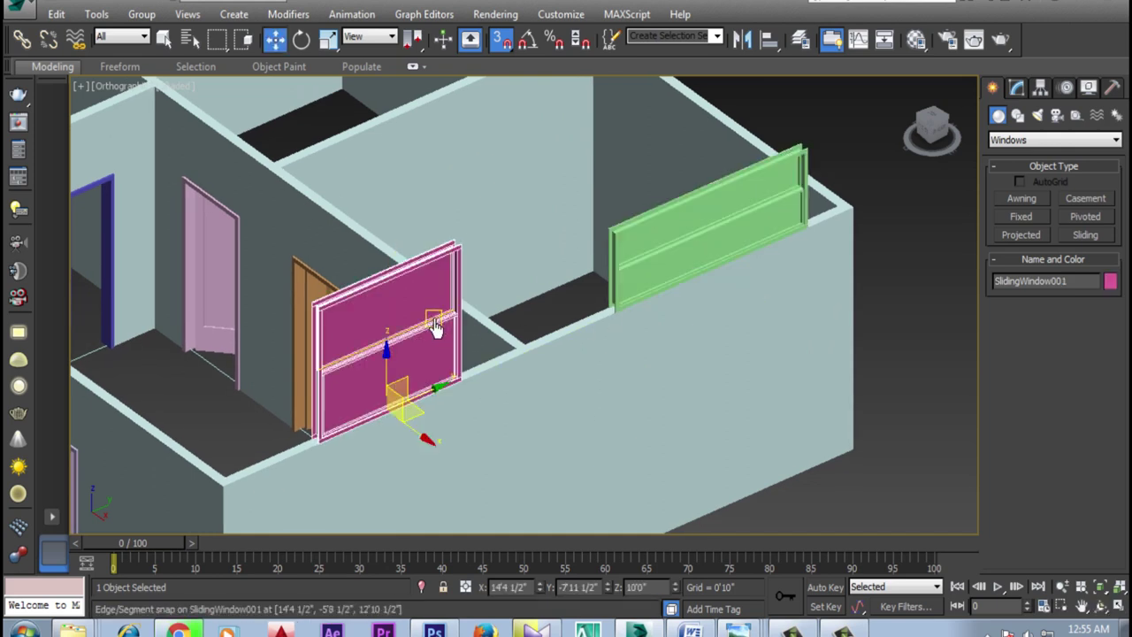
left_click(501, 50)
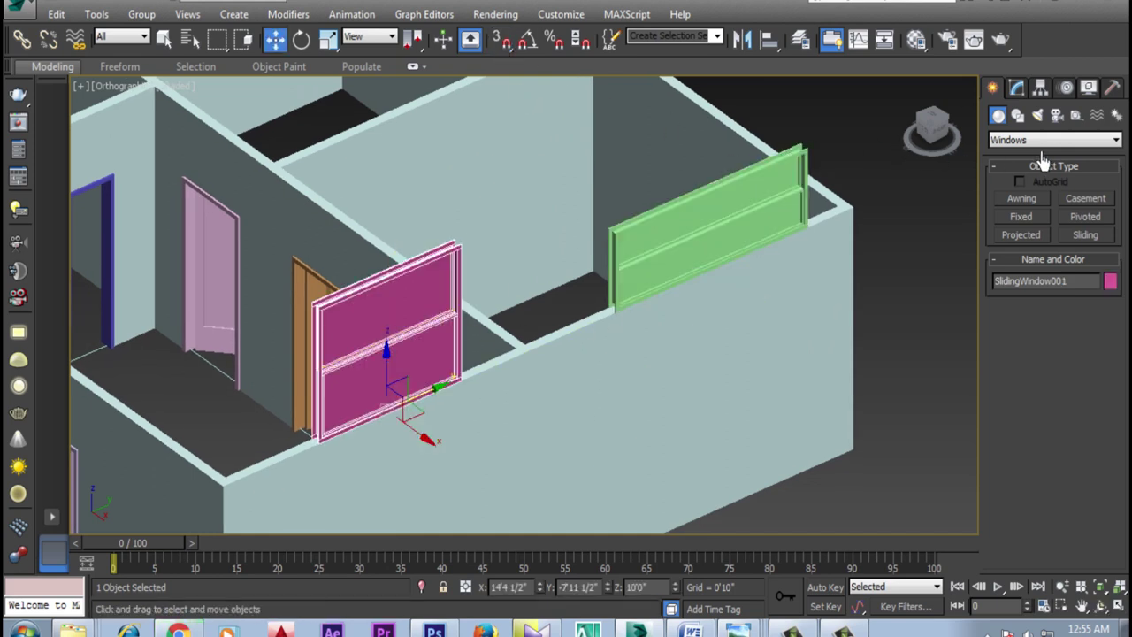
left_click(1017, 89)
scroll(1010, 372, "down", 1)
scroll(1006, 384, "up", 1)
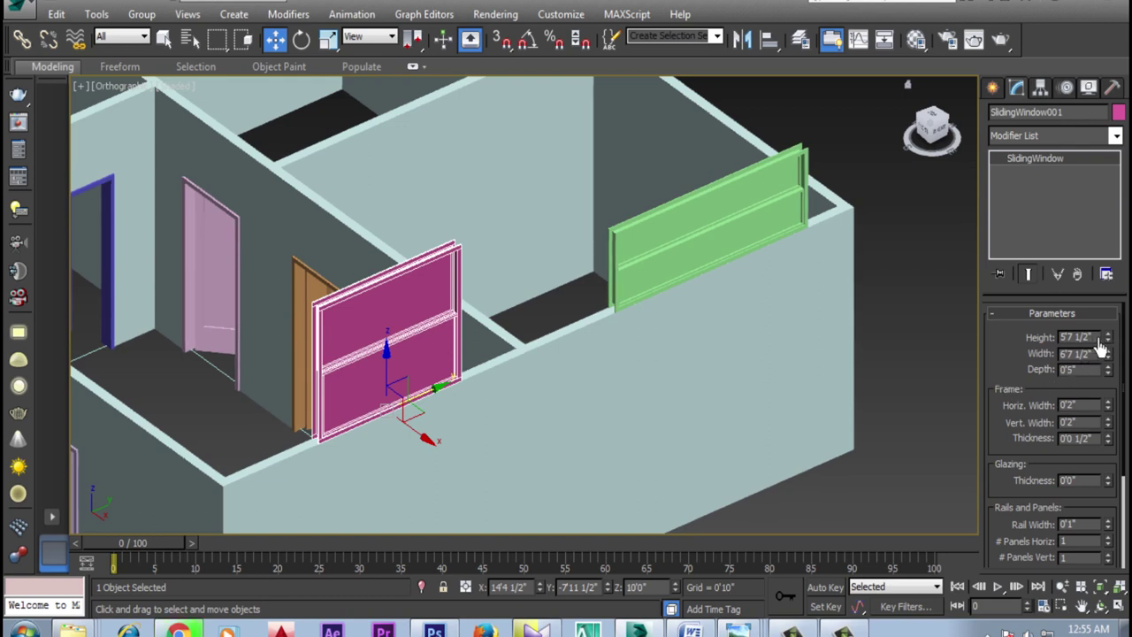
left_click_drag(1107, 339, 1106, 341)
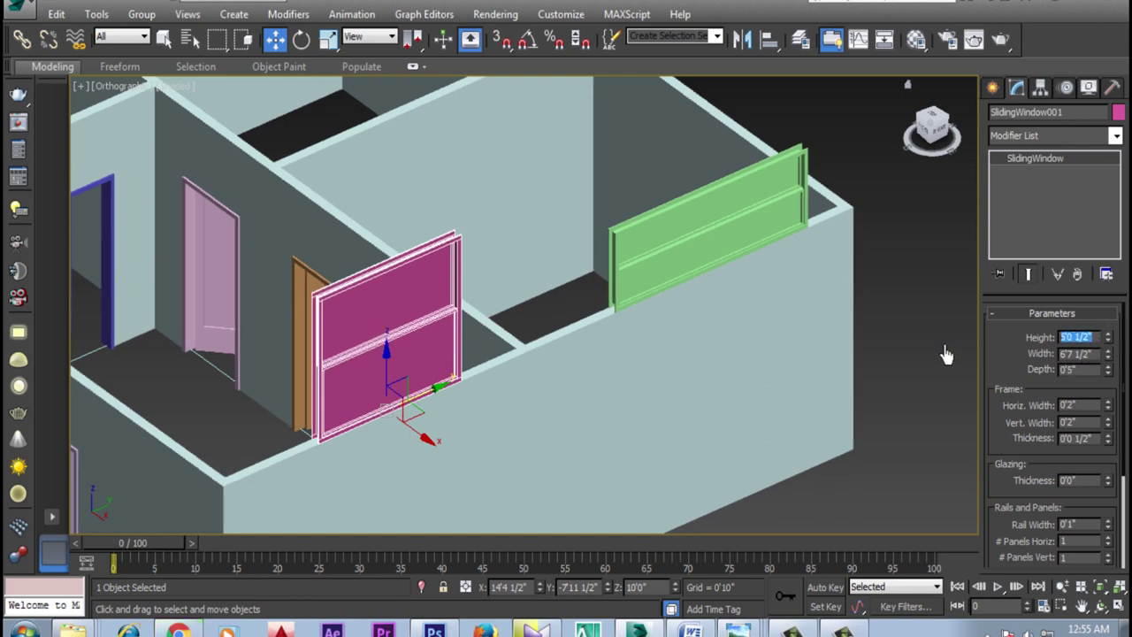
type("4'6")
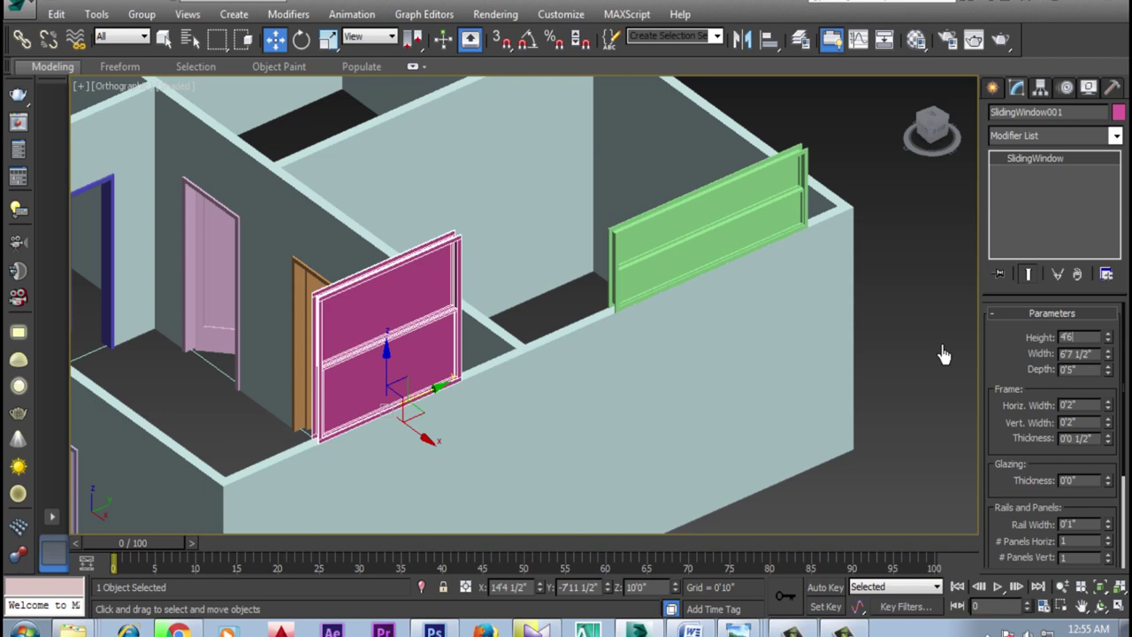
key("Return")
Step: Set the window's width to 5'0" and lower it to Z 2'6" in the front wall
left_click_drag(1109, 363, 1088, 371)
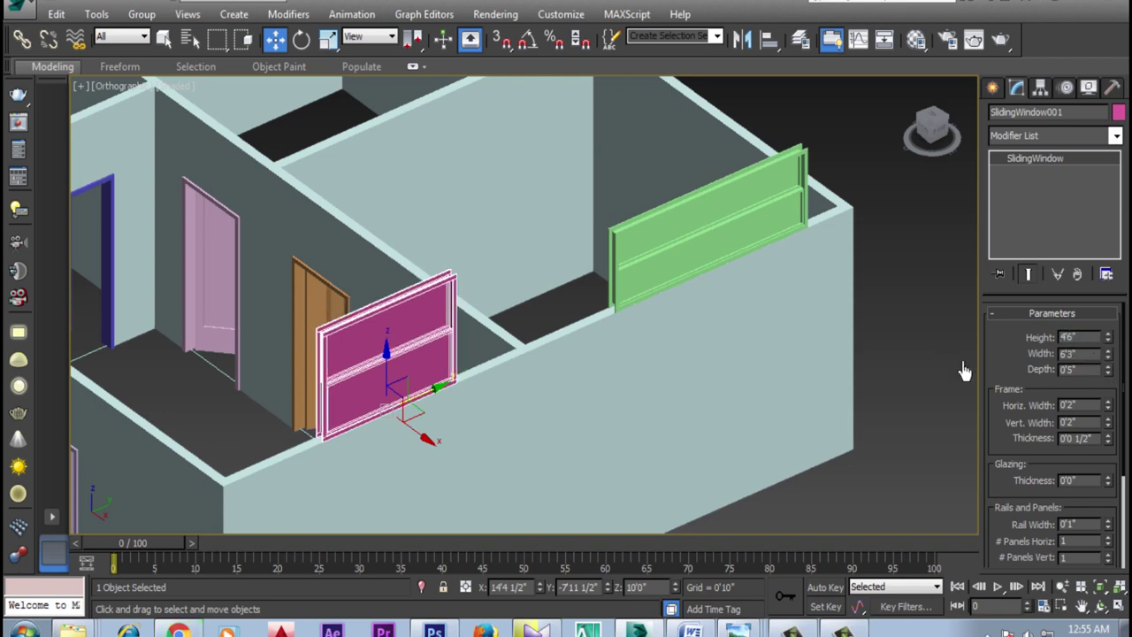
key("apostrophe")
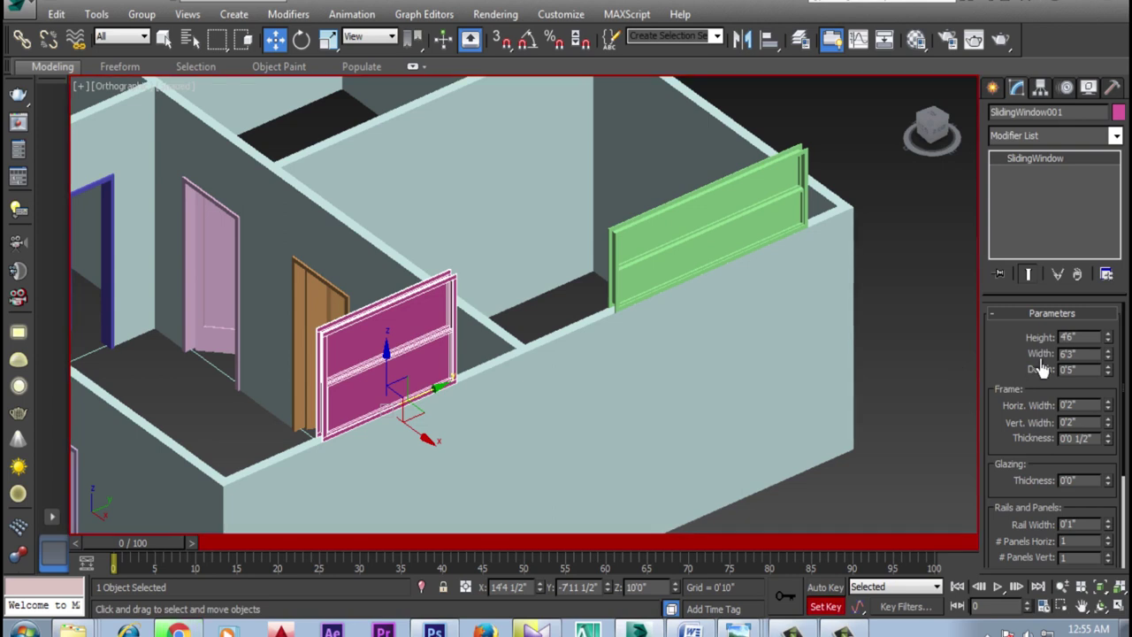
left_click(821, 610)
type("5")
key("Return")
key("Return")
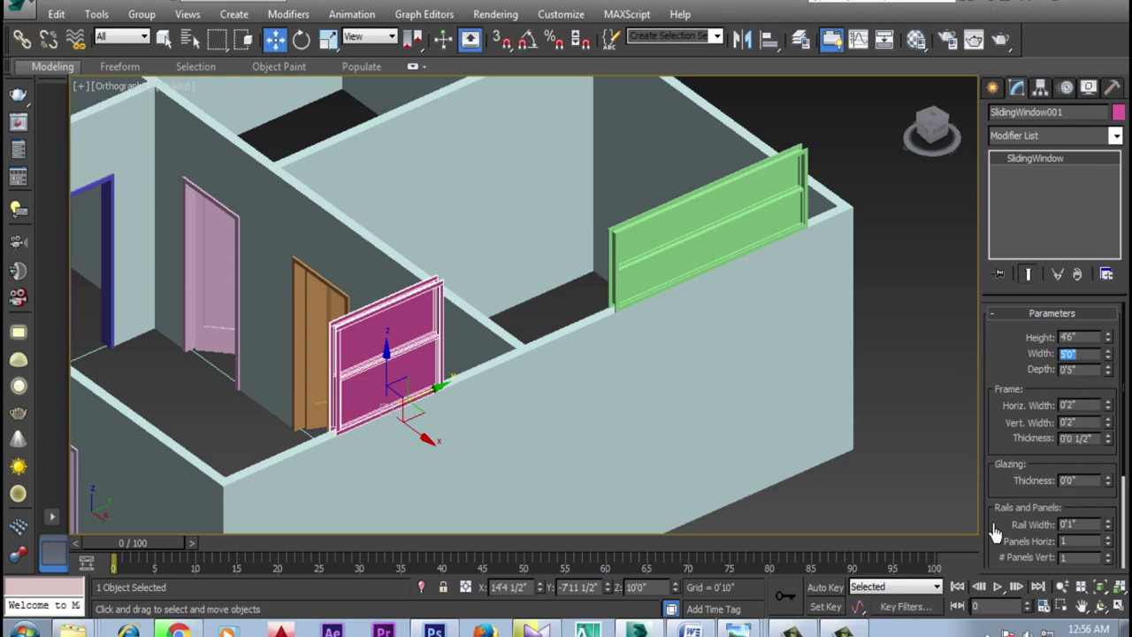
left_click(640, 588)
type("2")
key("Return")
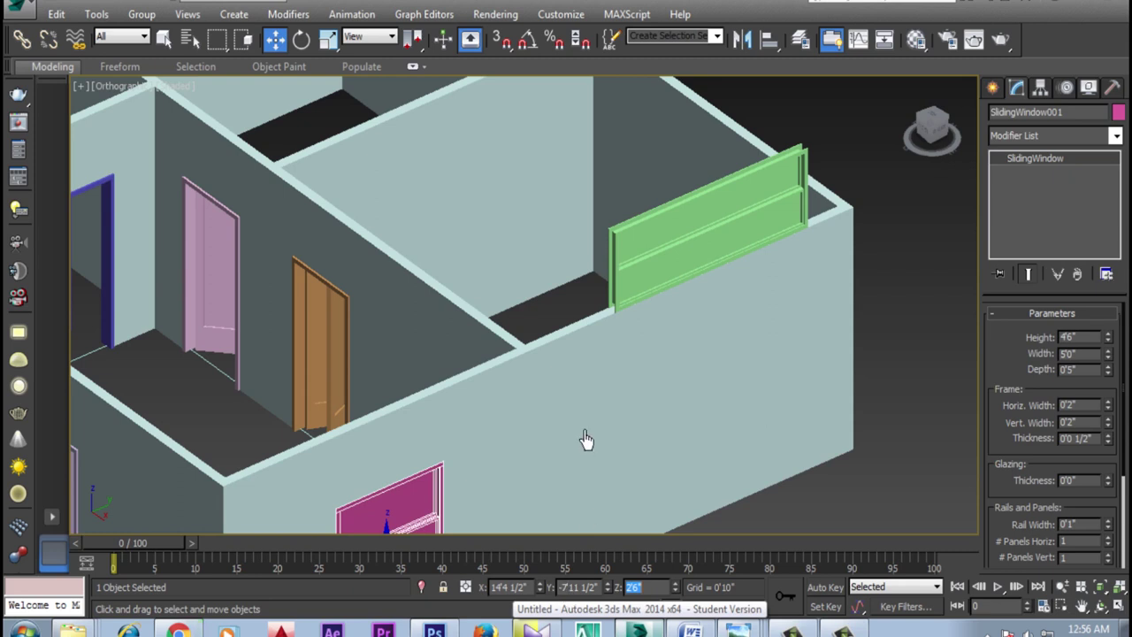
Step: Uncheck Hung so the window's two panes slide sideways, then deselect it
middle_click_drag(586, 445, 545, 281)
scroll(420, 434, "up", 2)
mouse_move(1006, 384)
left_mouse_down()
mouse_move(1001, 280)
mouse_move(1011, 402)
left_mouse_up()
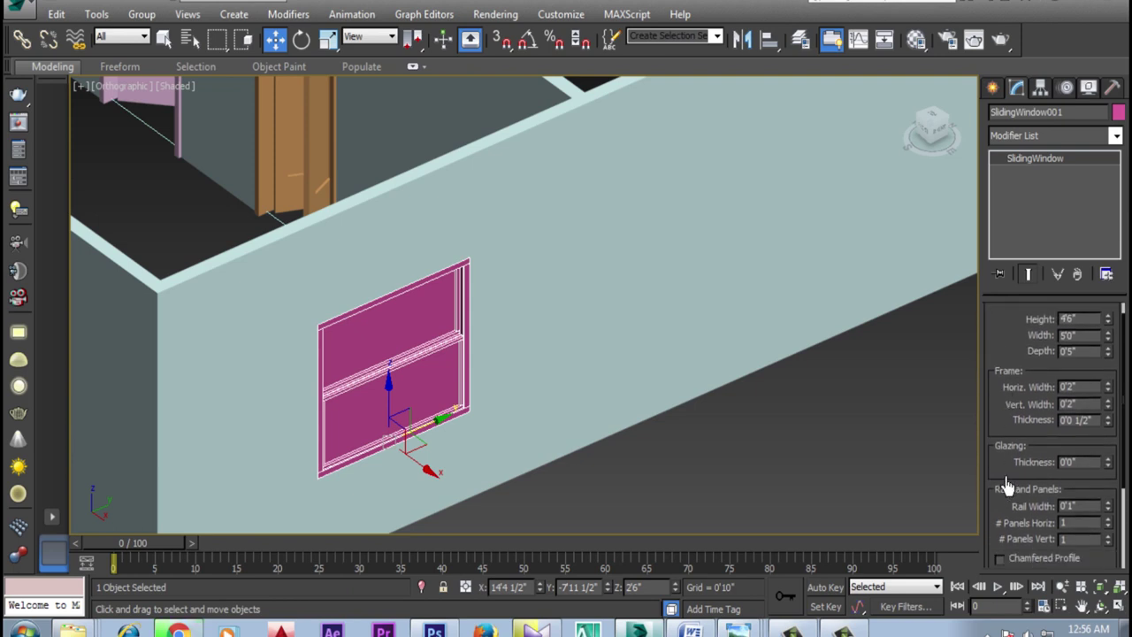
mouse_move(1007, 487)
left_mouse_down()
mouse_move(1006, 321)
mouse_move(1001, 443)
left_mouse_up()
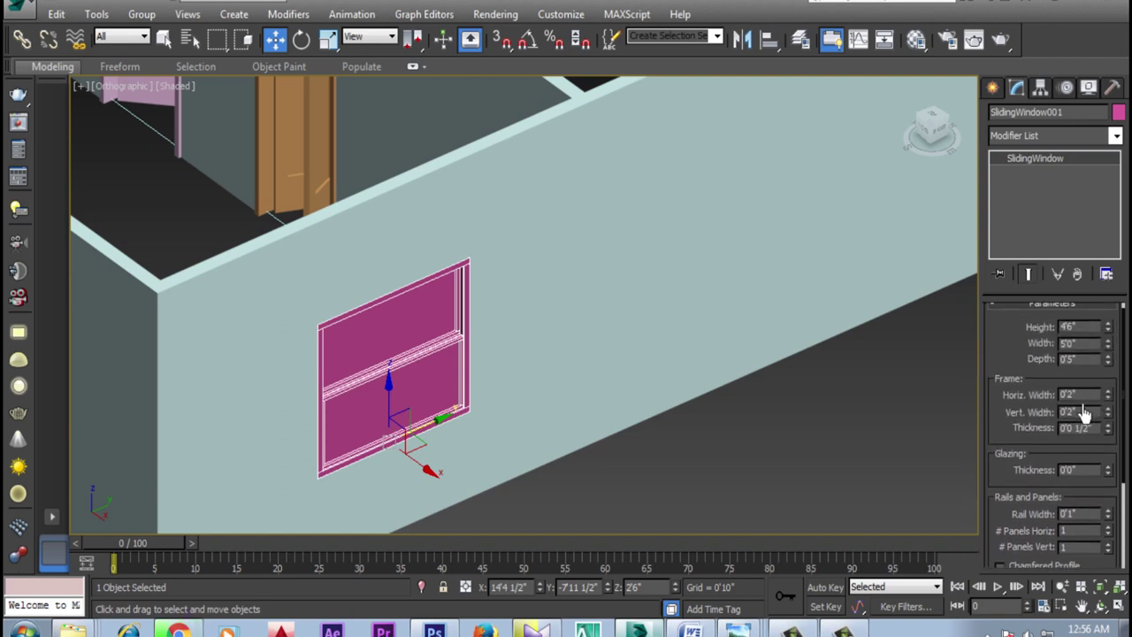
scroll(1000, 354, "up", 1)
left_click_drag(1009, 425, 1002, 265)
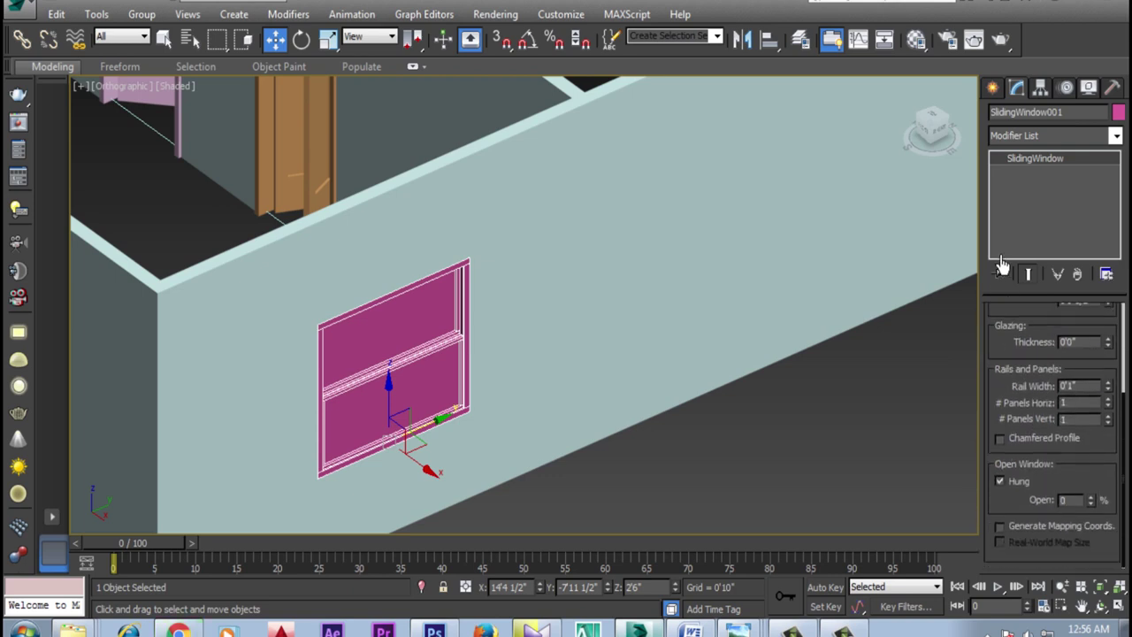
left_click(1000, 482)
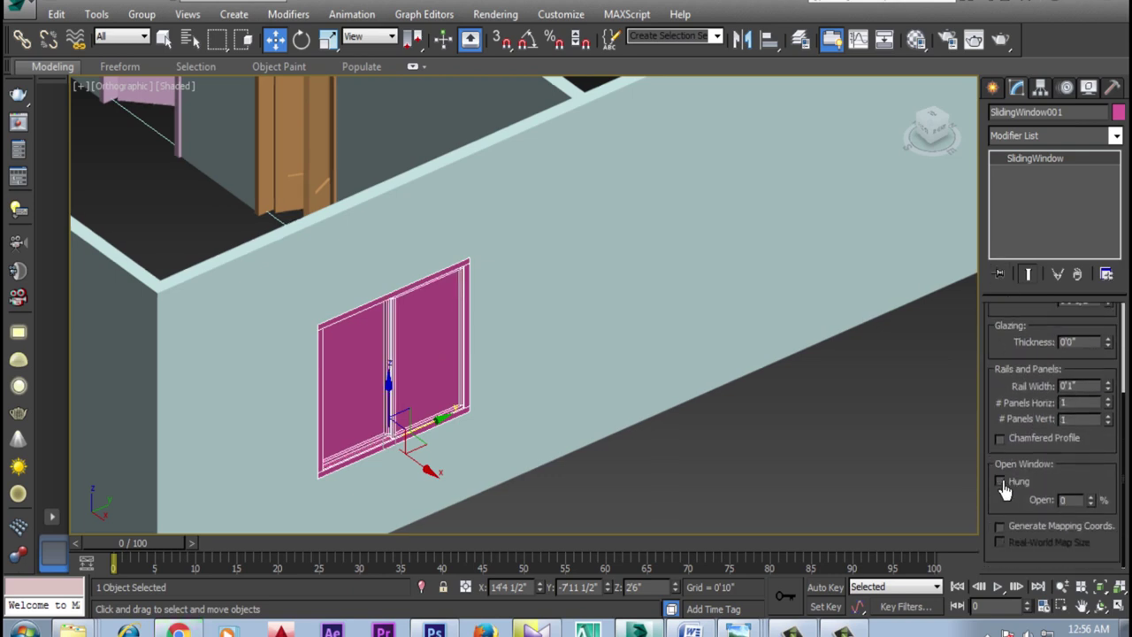
left_click(799, 477)
scroll(575, 414, "down", 3)
middle_click_drag(751, 367, 686, 490)
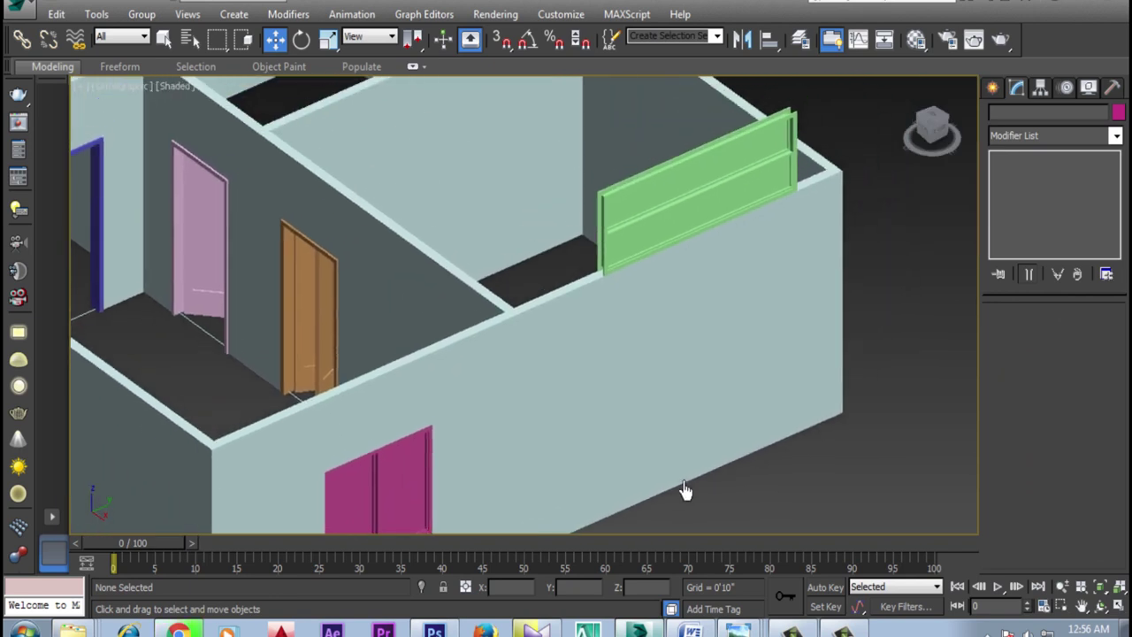
Step: Select the green SlidingWindow002 and set its height to 4'6" and width to 5'0"
left_click(670, 230)
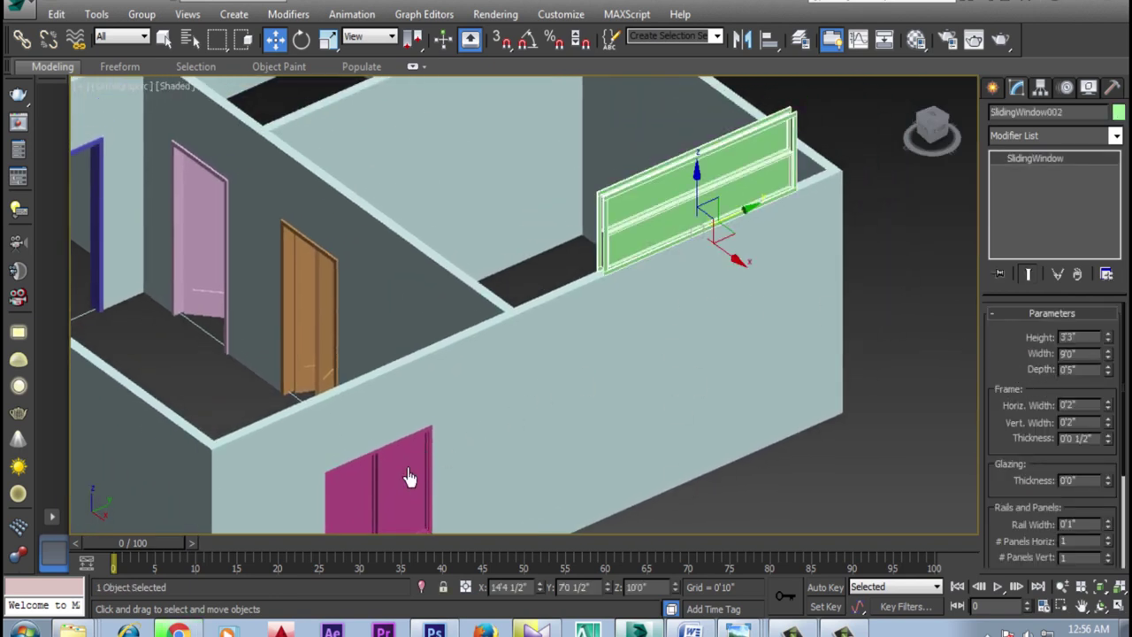
double_click(1075, 337)
key("Return")
left_click(1002, 369)
double_click(1081, 355)
type("5")
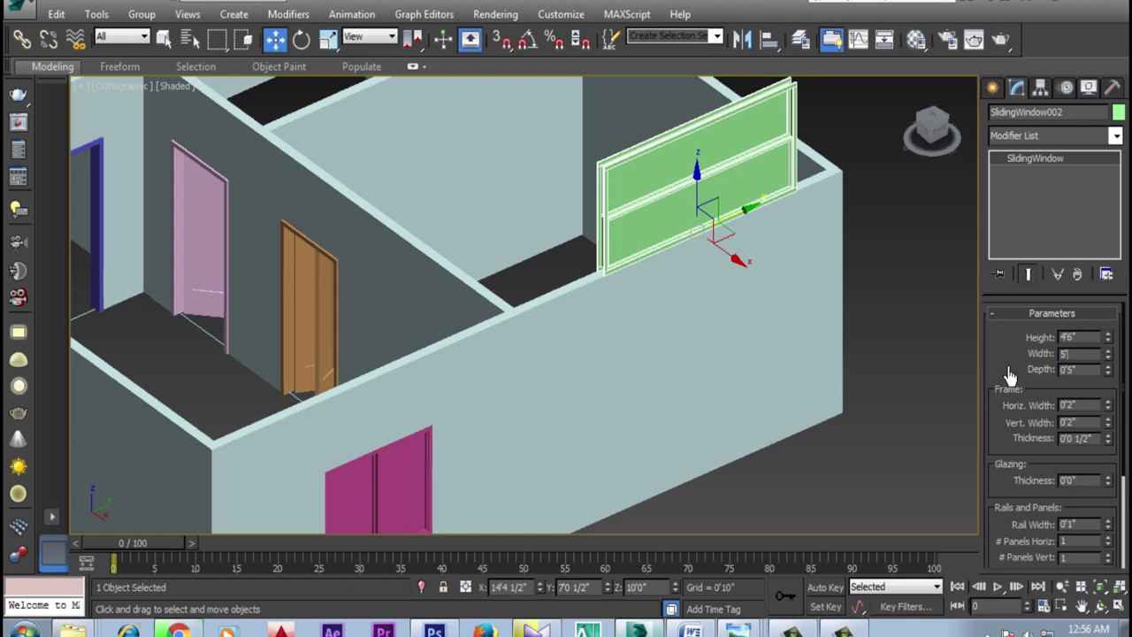
key("Return")
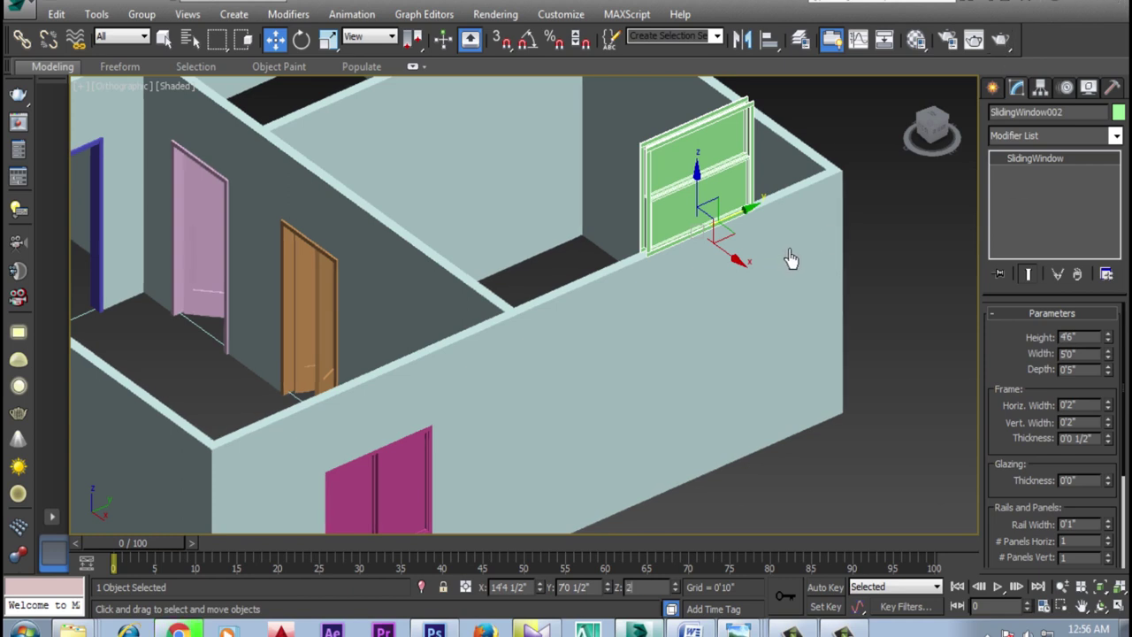
Step: Lower the green window to 2'6", uncheck Hung, and add the magenta window to the selection
key("Return")
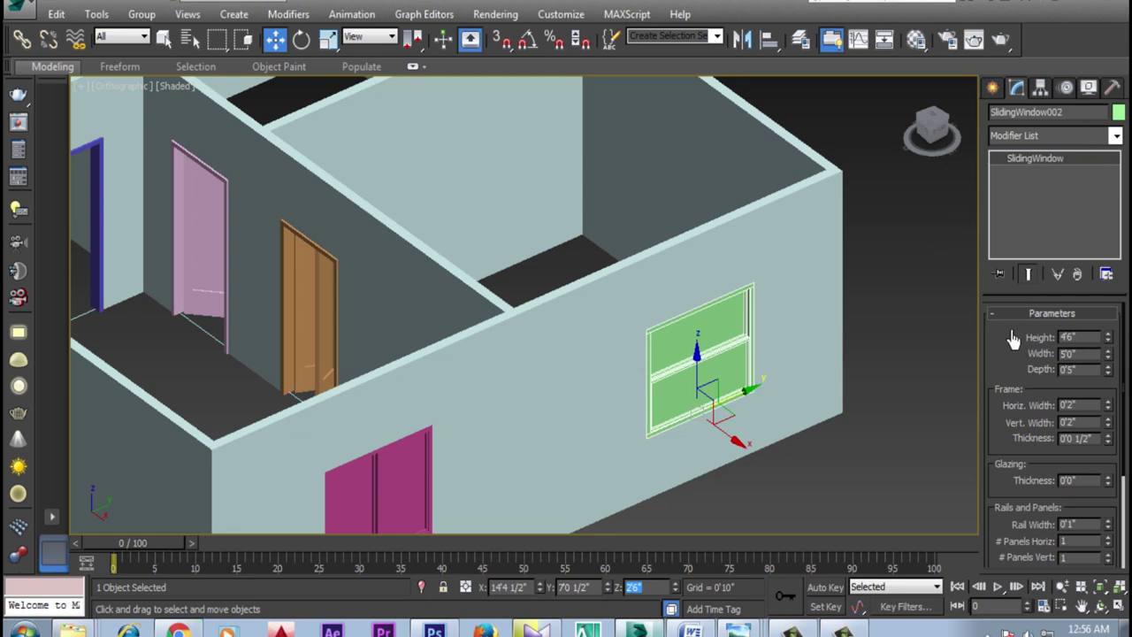
left_click_drag(1002, 480, 984, 329)
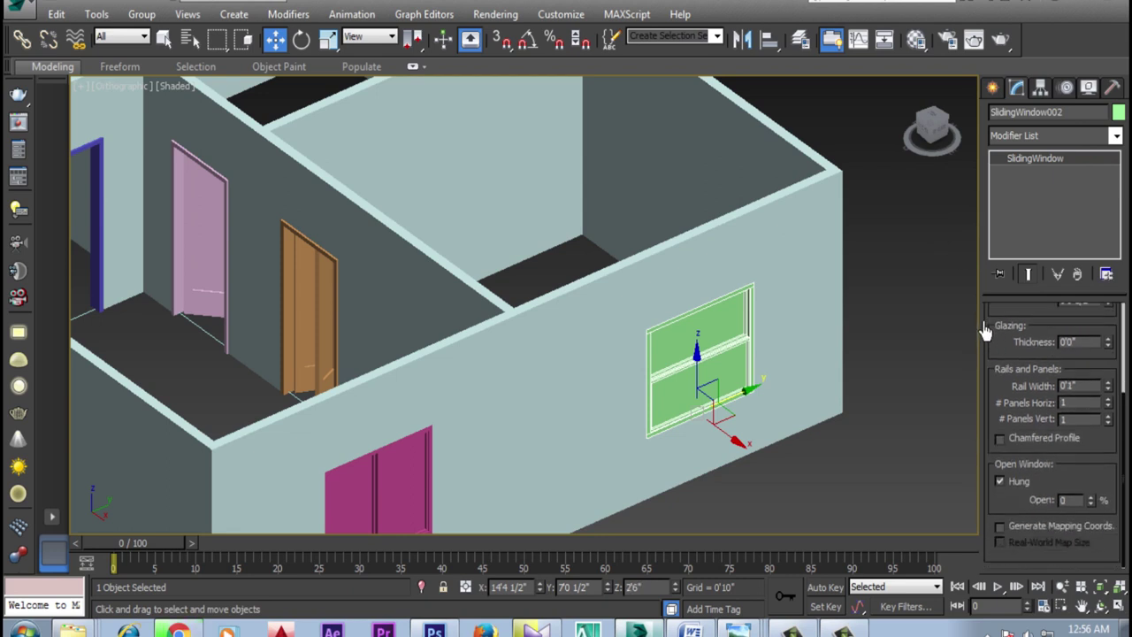
left_click(1002, 482)
middle_click_drag(779, 431, 764, 336)
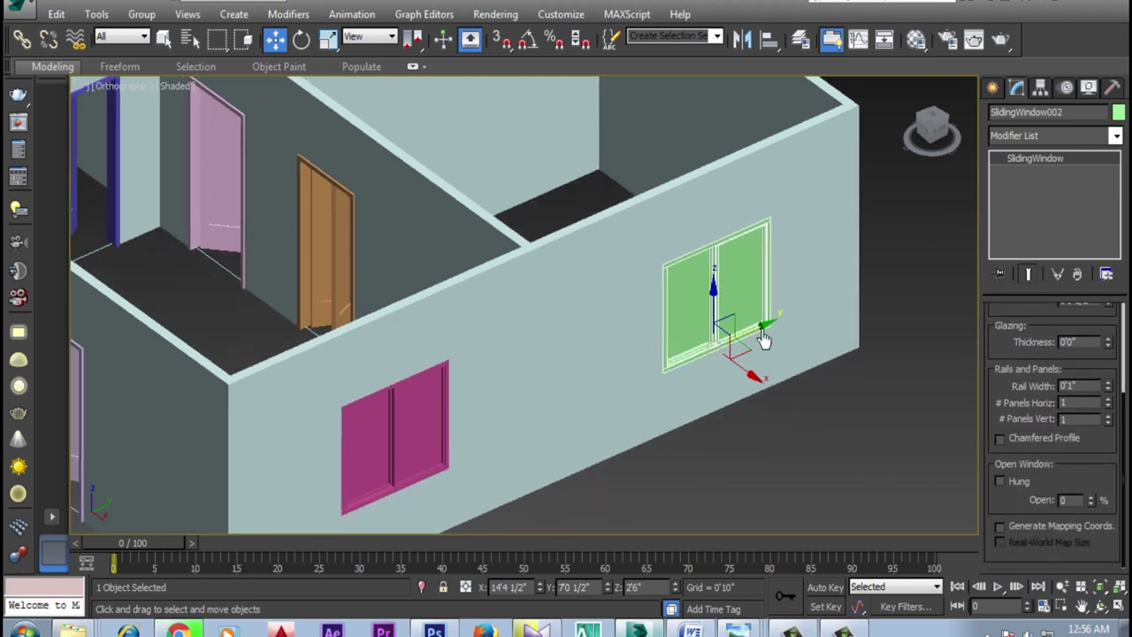
left_click(422, 424, "ctrl")
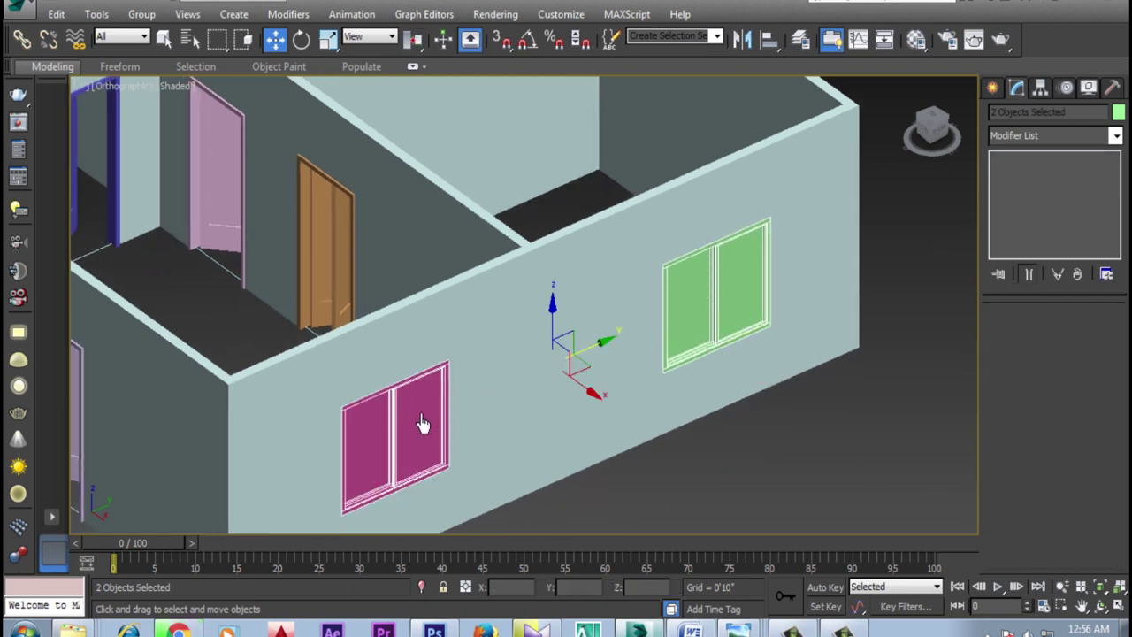
Step: Give both selected sliding windows a crimson red object colour, then deselect and orbit the house
left_click(1119, 114)
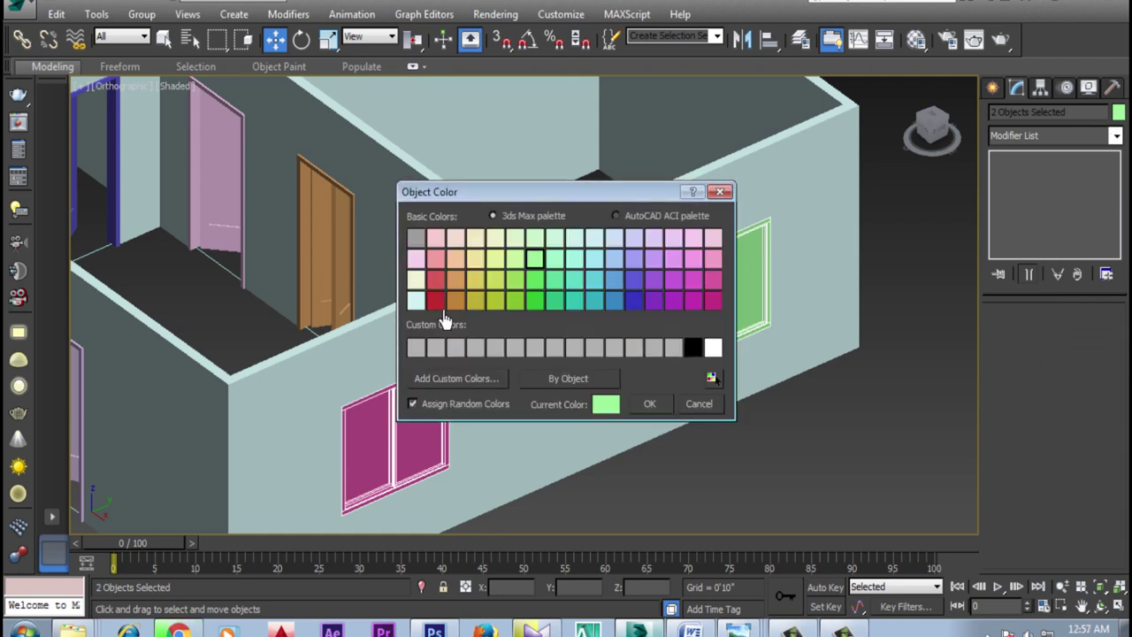
left_click(435, 278)
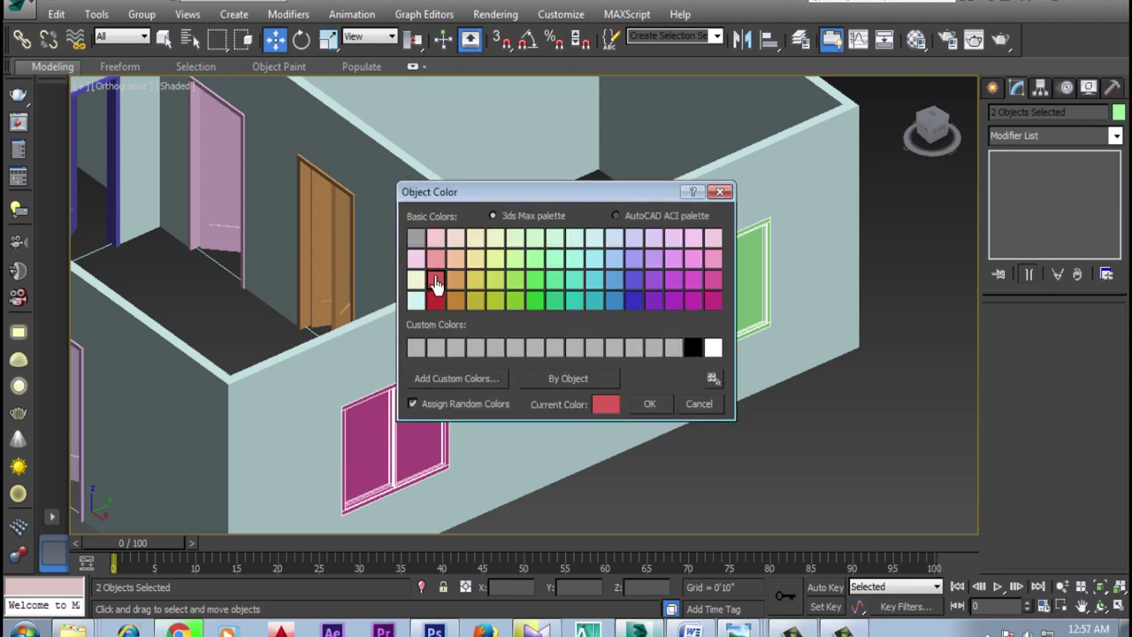
left_click(649, 404)
left_click(837, 442)
mouse_move(703, 433)
middle_mouse_down("alt")
mouse_move(736, 461)
mouse_move(705, 440)
middle_mouse_up("alt")
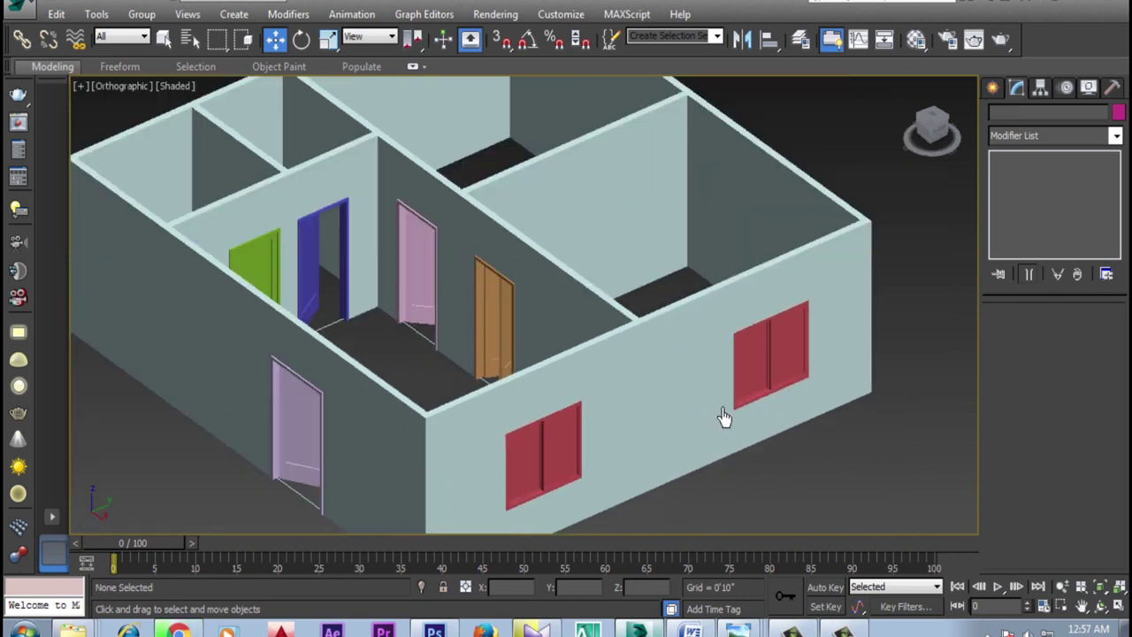
scroll(734, 399, "down", 4)
scroll(751, 397, "up", 2)
scroll(705, 394, "up", 1)
middle_click_drag(705, 395, 704, 390, "alt")
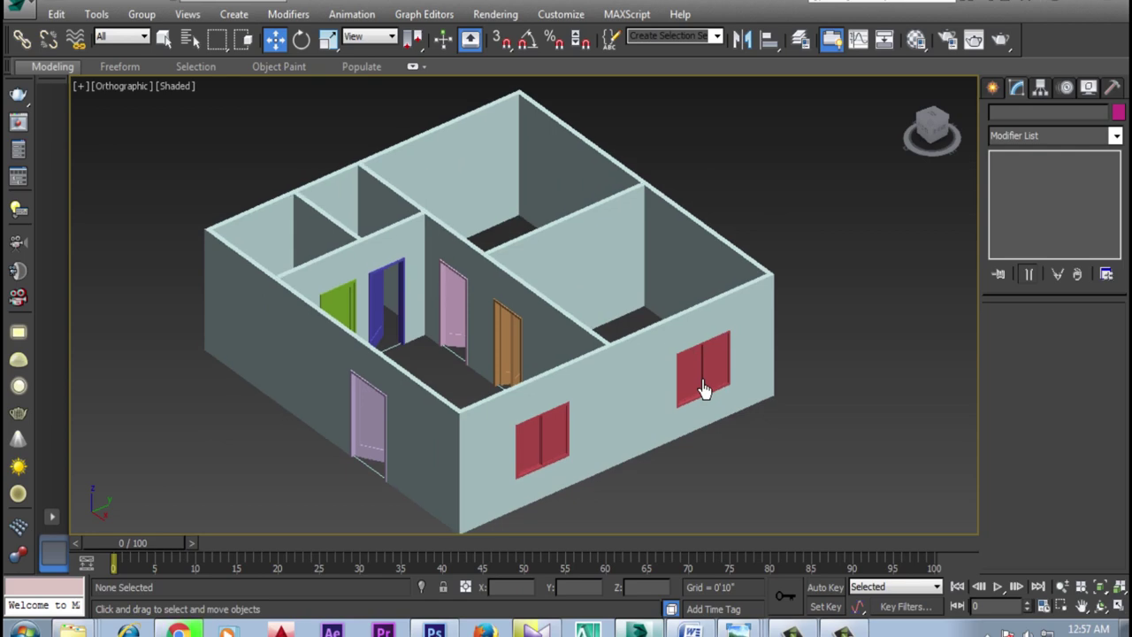